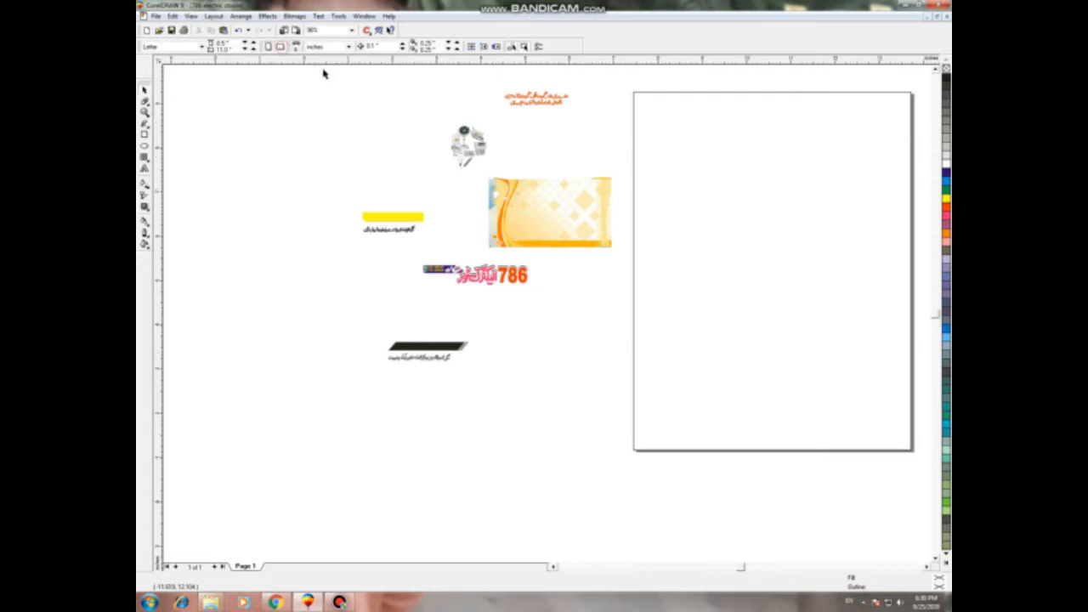
Step: Set the page size to 3.5 x 2 inches
{"action": "double_click", "coordinate": [224, 42]}
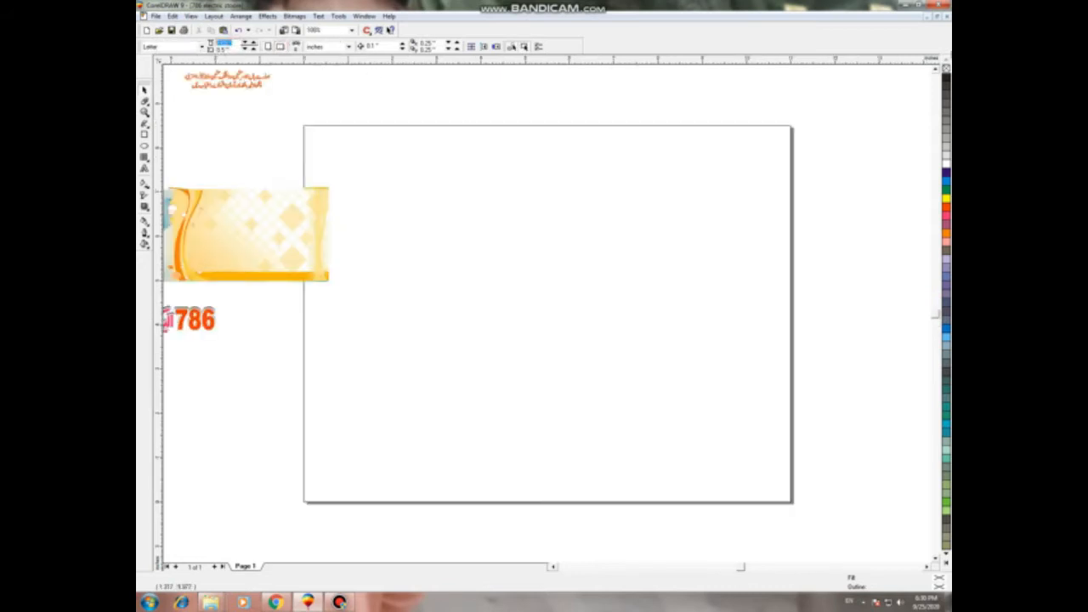
{"action": "type", "text": "3.5"}
{"action": "key", "text": "Tab"}
{"action": "type", "text": "2"}
{"action": "key", "text": "Return"}
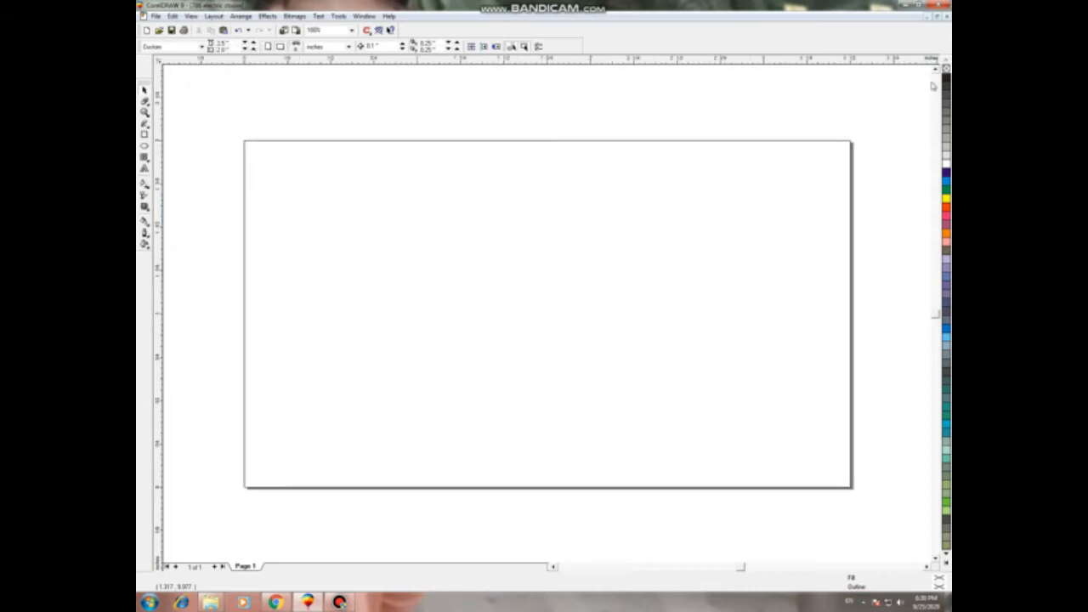
Step: Add a page-sized rectangle and a smaller 3.25 x 1.75 inch inset rectangle
{"action": "double_click", "coordinate": [145, 137]}
{"action": "left_click", "coordinate": [447, 112]}
{"action": "left_click", "coordinate": [439, 177]}
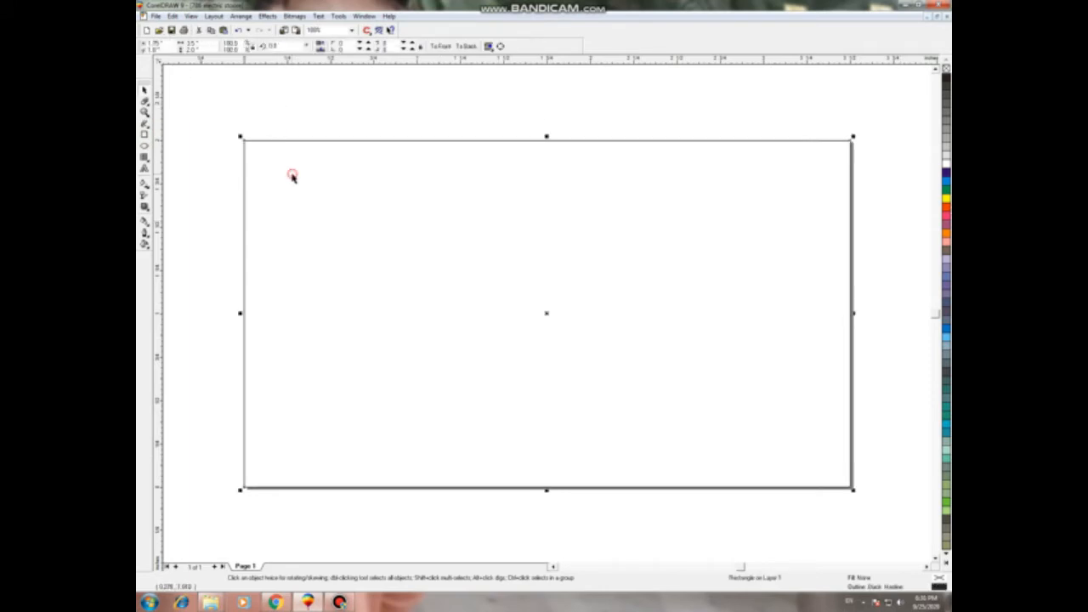
{"action": "left_click", "coordinate": [193, 42]}
{"action": "key", "text": "Tab"}
{"action": "key", "text": "Return"}
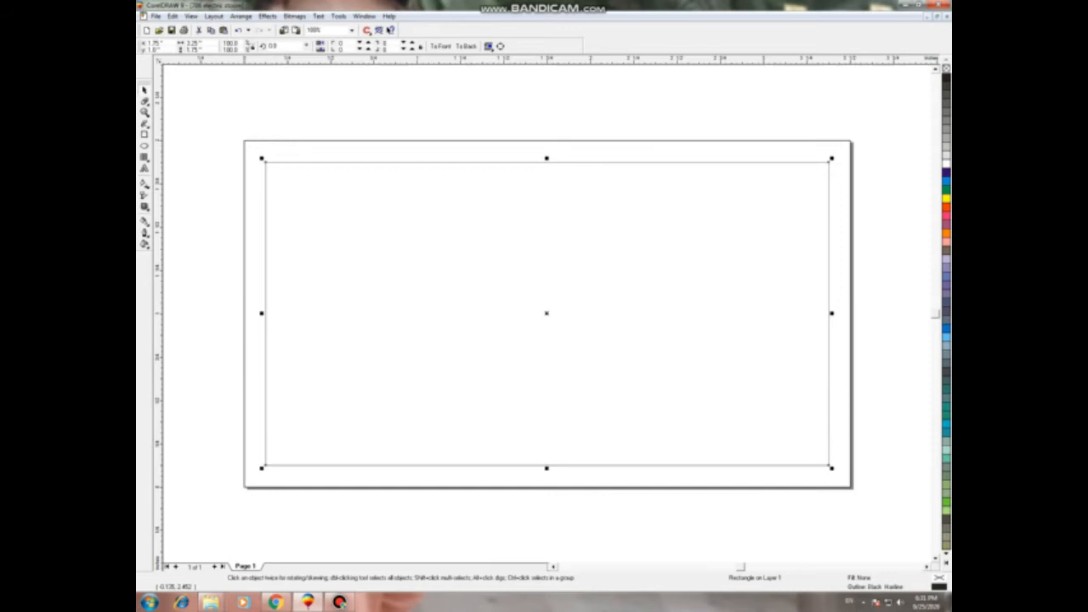
{"action": "left_click", "coordinate": [393, 272]}
{"action": "right_click", "coordinate": [370, 240]}
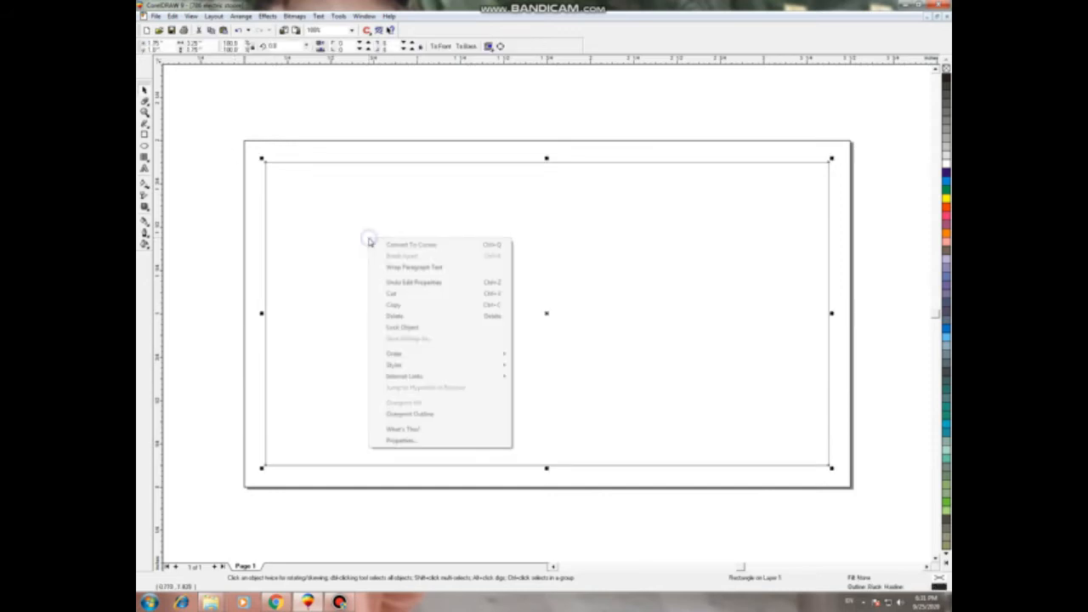
{"action": "left_click", "coordinate": [322, 111]}
{"action": "left_click", "coordinate": [344, 193]}
Step: PowerClip the inset rectangle inside the outer card frame
{"action": "key", "text": "alt+c"}
{"action": "key", "text": "w"}
{"action": "key", "text": "p"}
{"action": "left_click", "coordinate": [328, 150]}
{"action": "left_click", "coordinate": [306, 117]}
{"action": "left_click_drag", "start_coordinate": [330, 195], "coordinate": [292, 317]}
{"action": "key", "text": "ctrl+z"}
{"action": "key", "text": "F3"}
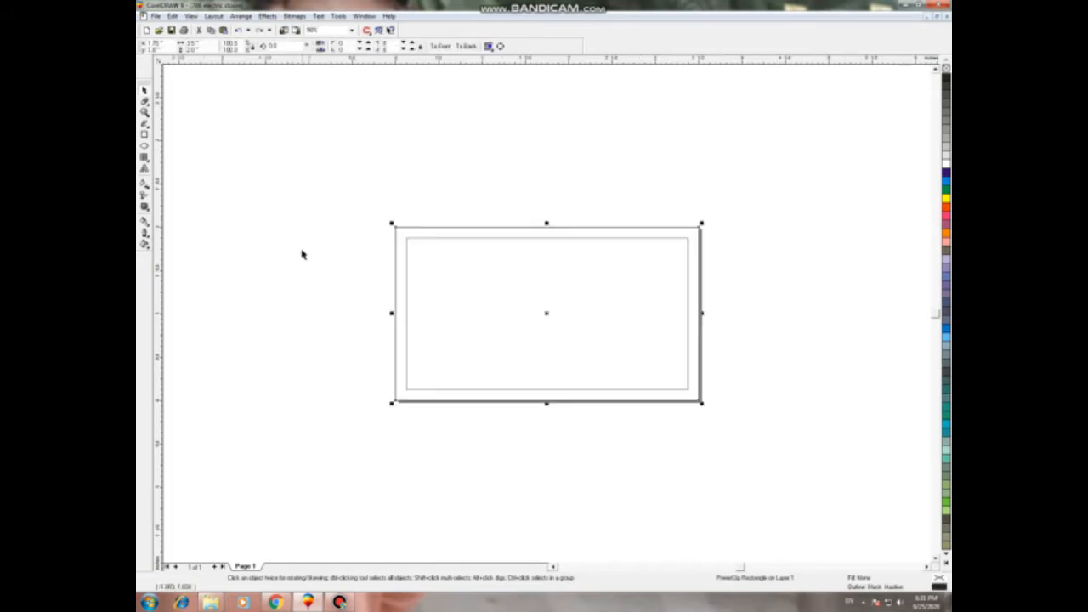
{"action": "left_click", "coordinate": [302, 250]}
Step: Move the orange background image onto the card page
{"action": "key", "text": "F4"}
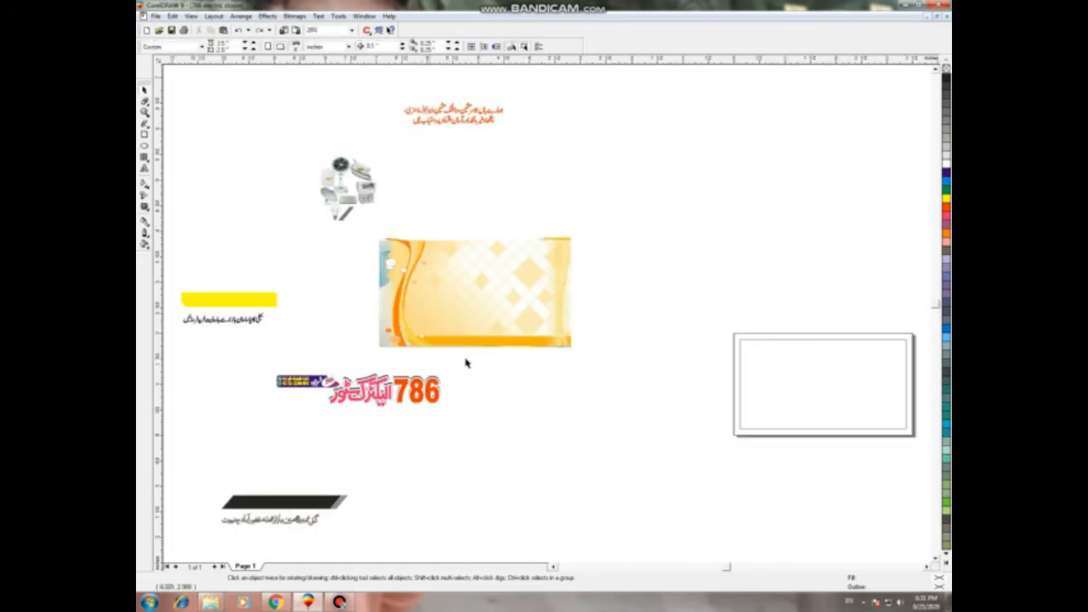
{"action": "left_click", "coordinate": [481, 309]}
{"action": "left_click_drag", "start_coordinate": [481, 309], "coordinate": [829, 400]}
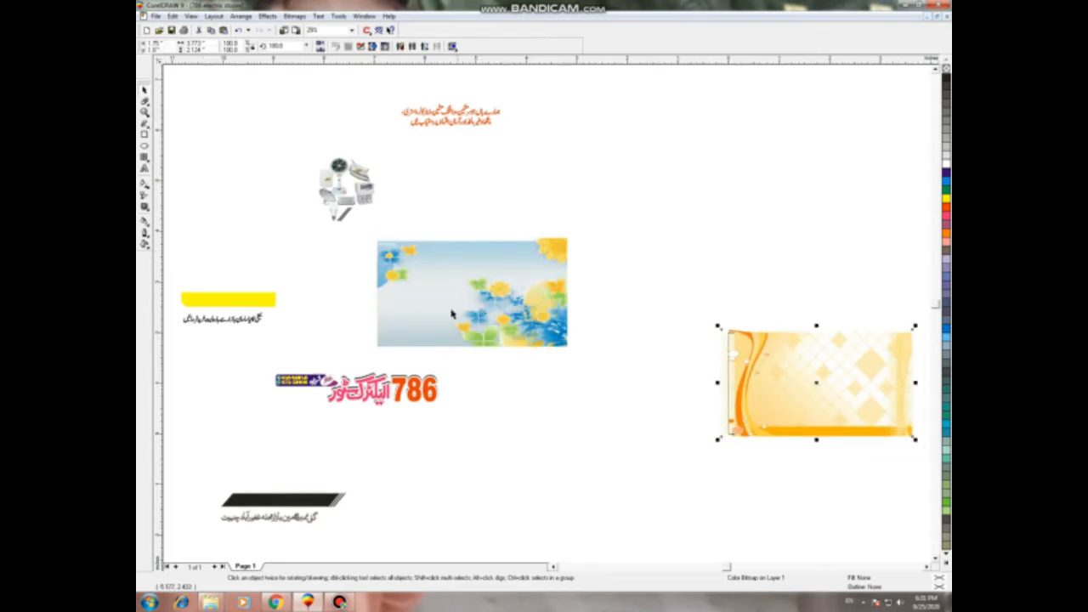
Step: Delete the blue flower image and the gradient rectangle
{"action": "left_click", "coordinate": [510, 427]}
{"action": "left_click_drag", "start_coordinate": [510, 306], "coordinate": [580, 436]}
{"action": "left_click_drag", "start_coordinate": [448, 252], "coordinate": [526, 181]}
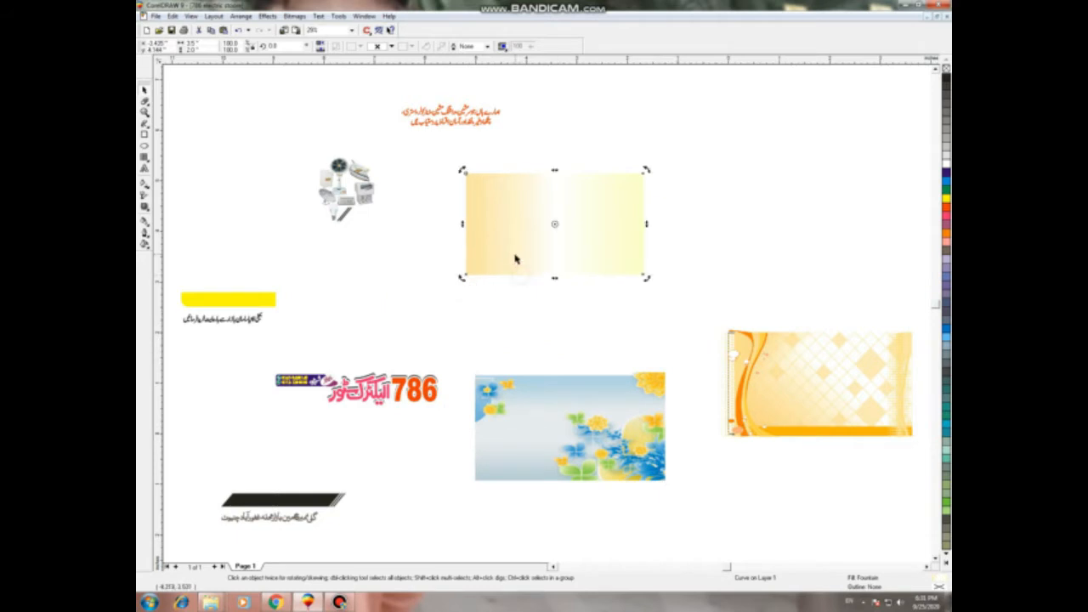
{"action": "left_click_drag", "start_coordinate": [503, 238], "coordinate": [510, 296]}
{"action": "left_click", "coordinate": [681, 458]}
{"action": "left_click", "coordinate": [612, 438]}
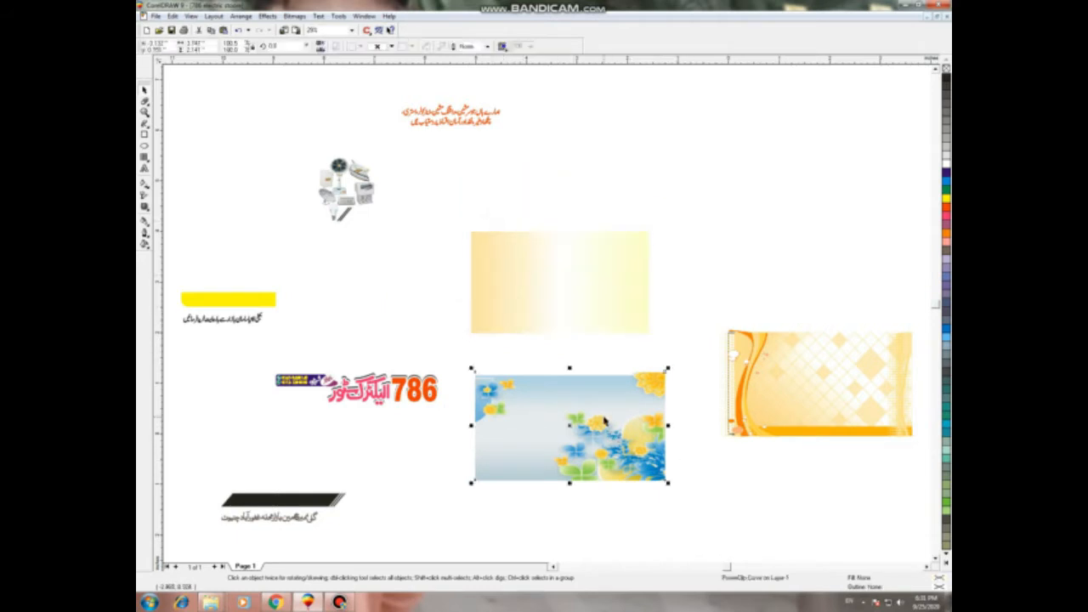
{"action": "key", "text": "Delete"}
{"action": "left_click", "coordinate": [566, 283]}
{"action": "key", "text": "Delete"}
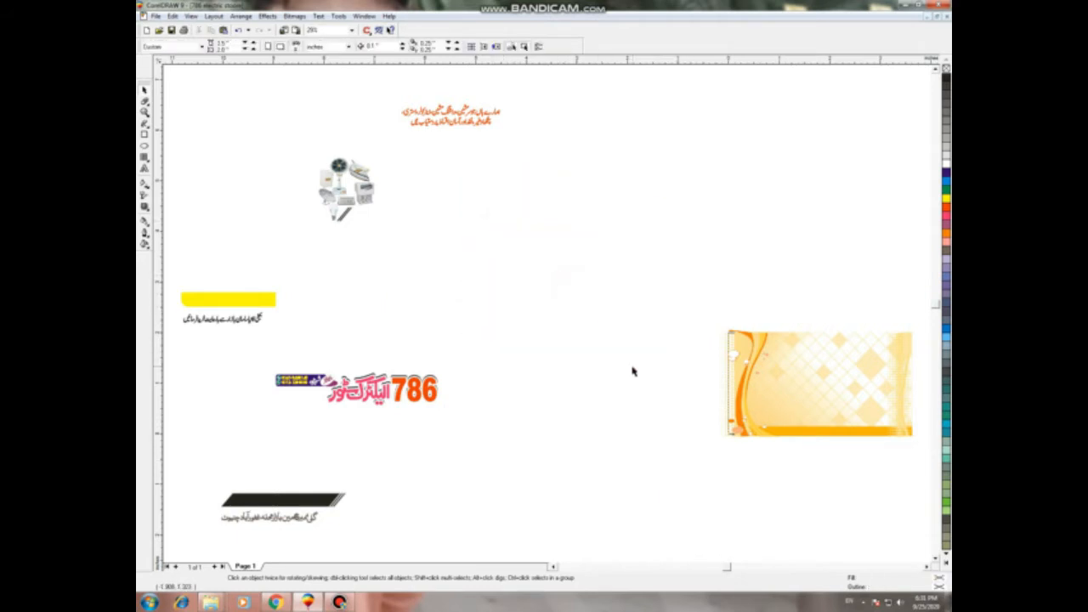
Step: Position the orange image down over the card
{"action": "left_click", "coordinate": [836, 371]}
{"action": "key", "text": "shift+F2"}
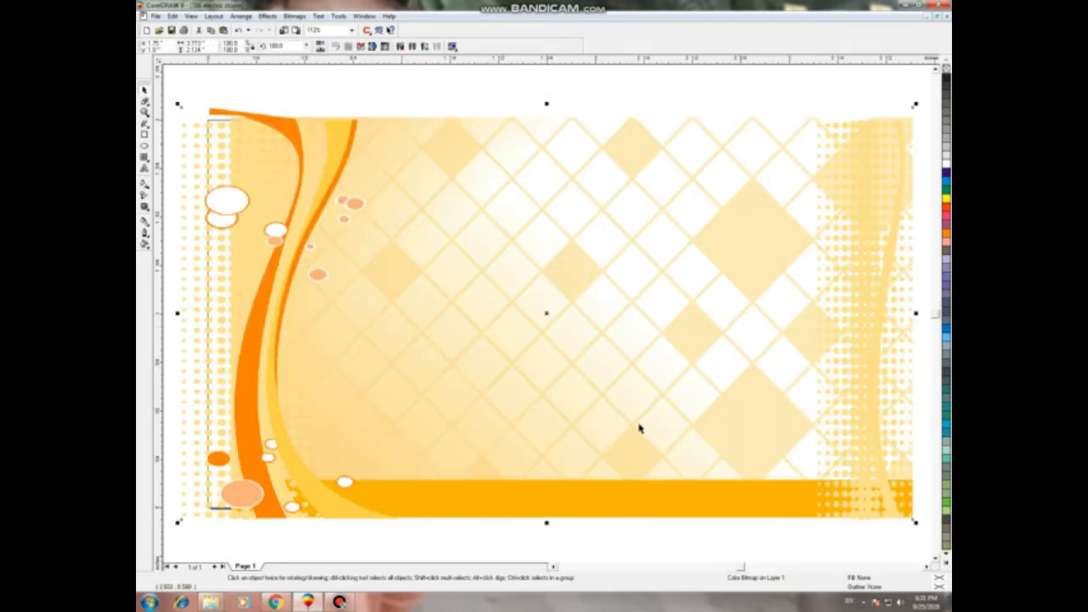
{"action": "scroll", "coordinate": [445, 180], "scroll_direction": "down", "scroll_amount": 1}
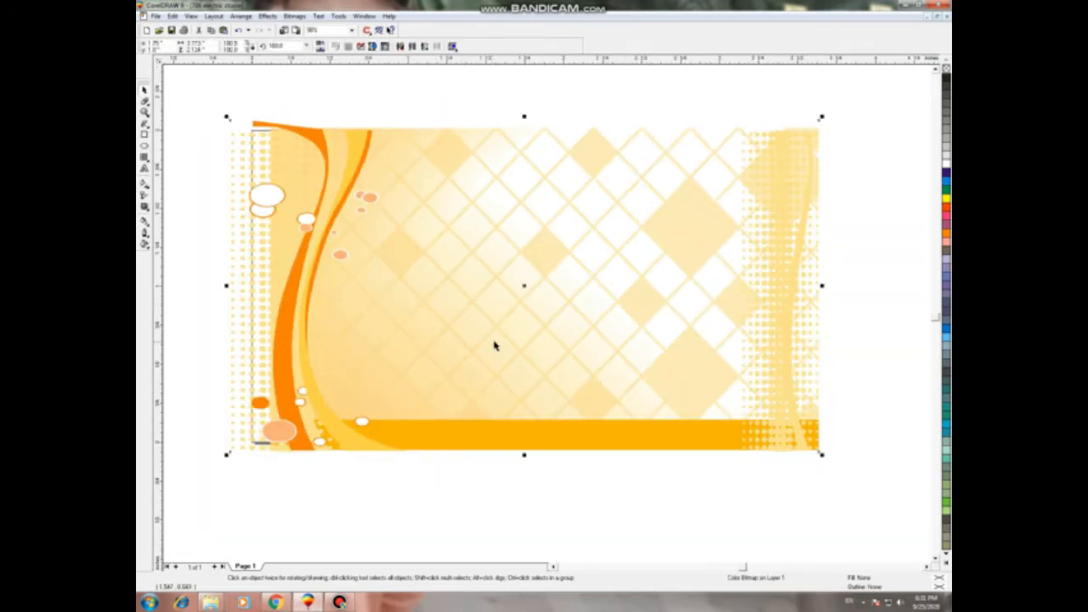
{"action": "scroll", "coordinate": [495, 345], "scroll_direction": "down", "scroll_amount": 1}
{"action": "left_click_drag", "start_coordinate": [477, 287], "coordinate": [477, 377]}
{"action": "left_click", "coordinate": [369, 148]}
{"action": "left_click", "coordinate": [378, 334]}
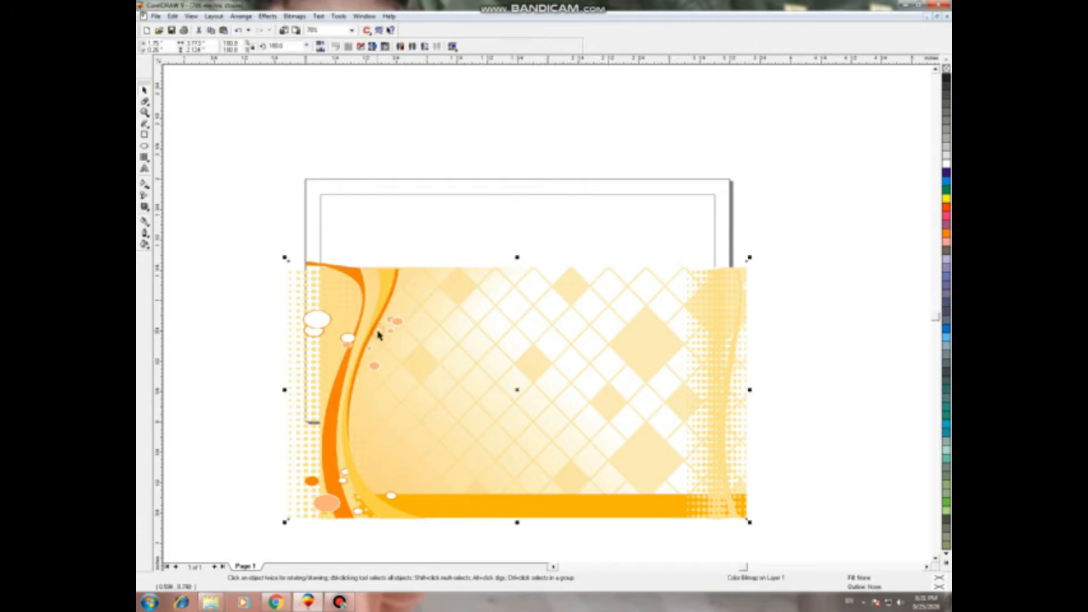
{"action": "key", "text": "super"}
{"action": "key", "text": "super"}
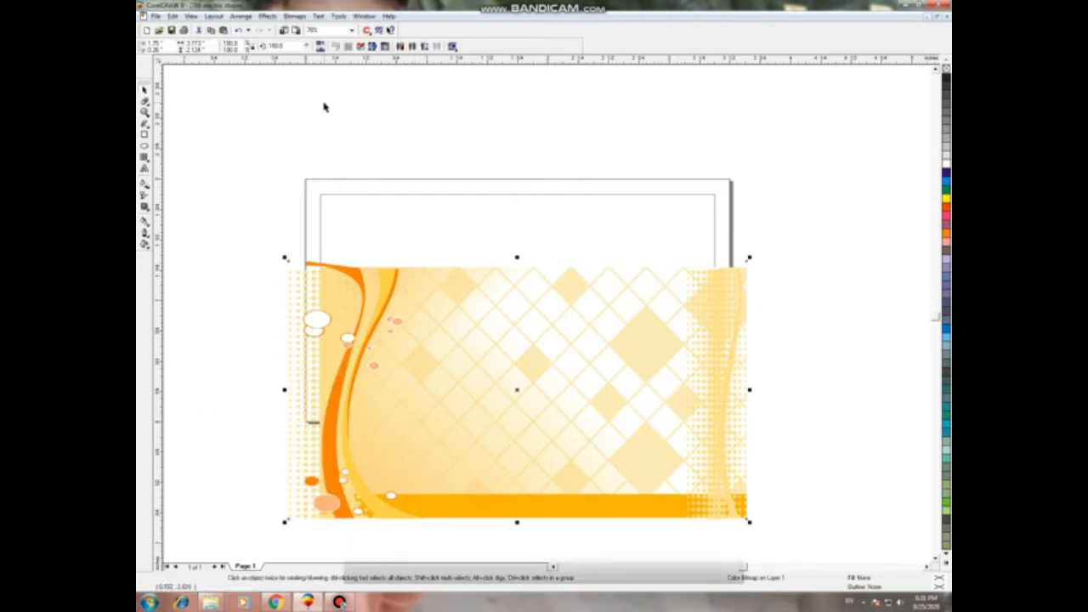
Step: PowerClip the orange image inside the card frame
{"action": "key", "text": "alt+c"}
{"action": "key", "text": "w"}
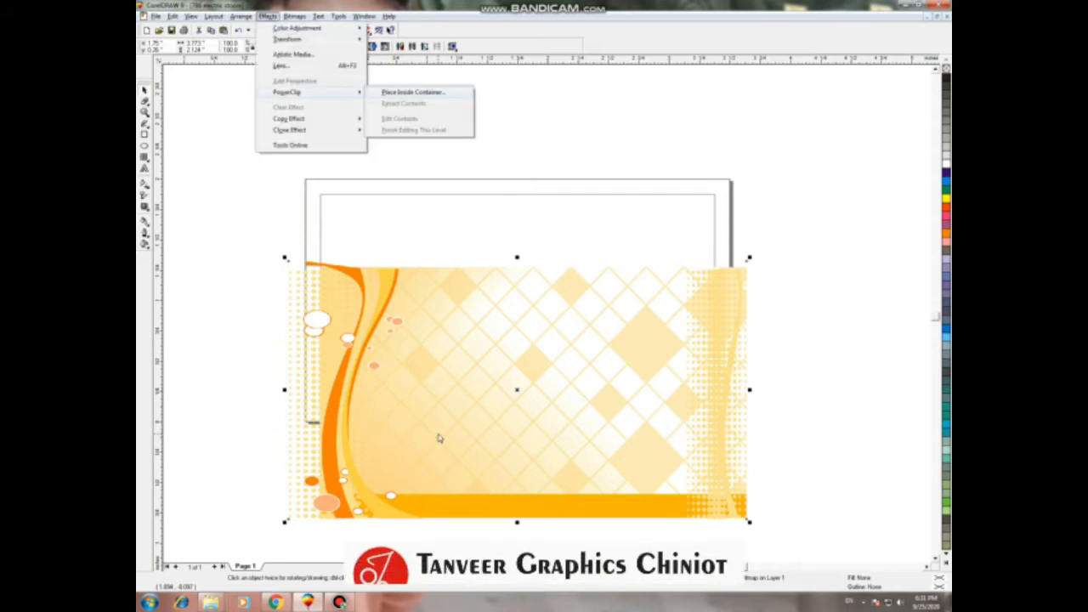
{"action": "key", "text": "p"}
{"action": "left_click", "coordinate": [402, 181]}
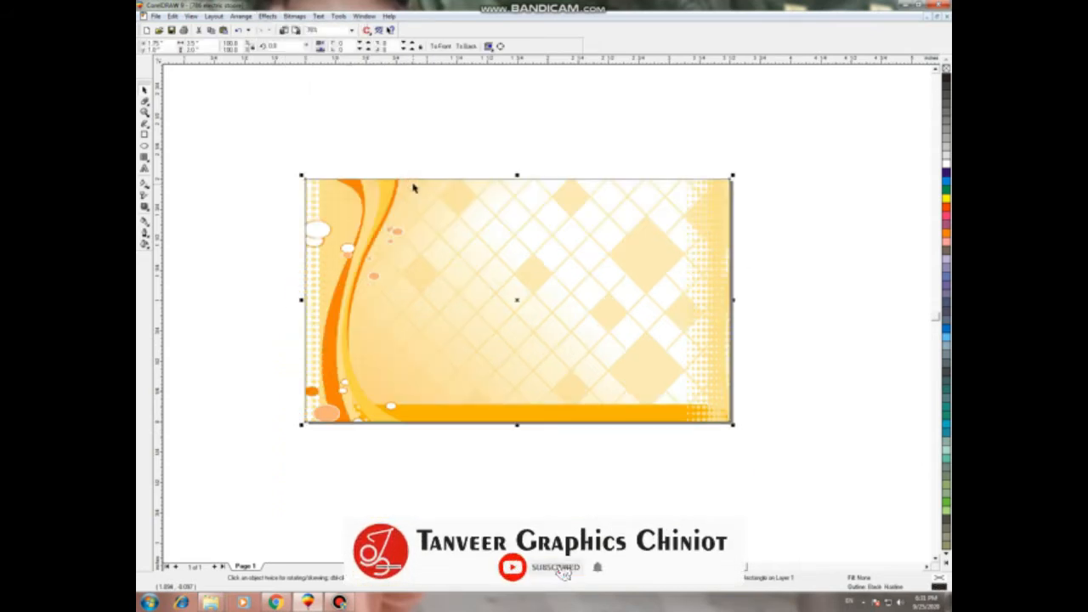
{"action": "key", "text": "F4"}
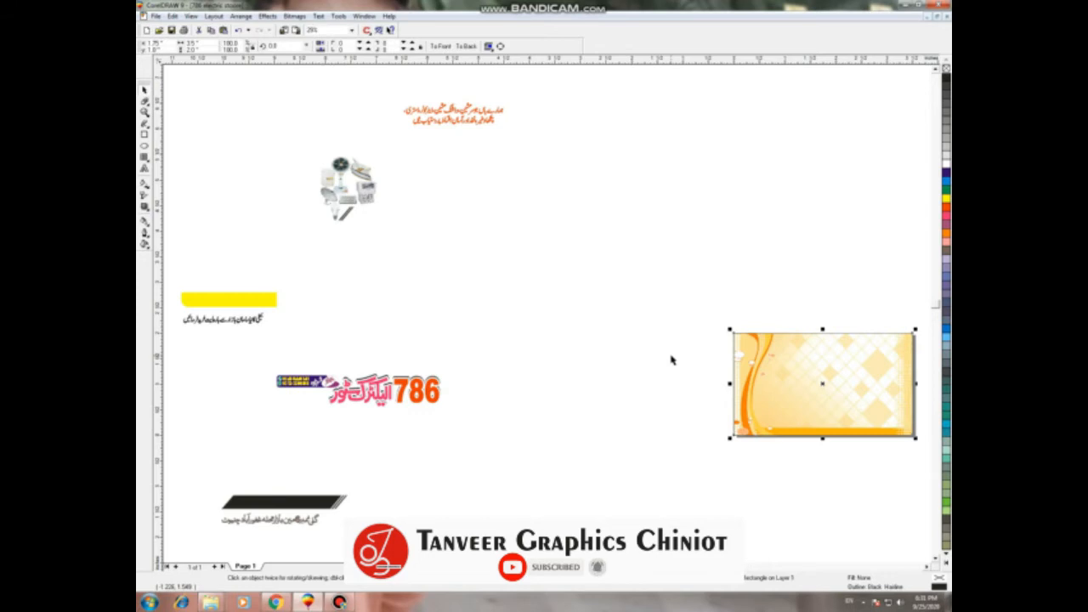
Step: Edit the PowerClip contents and scale the orange image up to cover the card
{"action": "key", "text": "shift+F2"}
{"action": "right_click", "coordinate": [522, 407]}
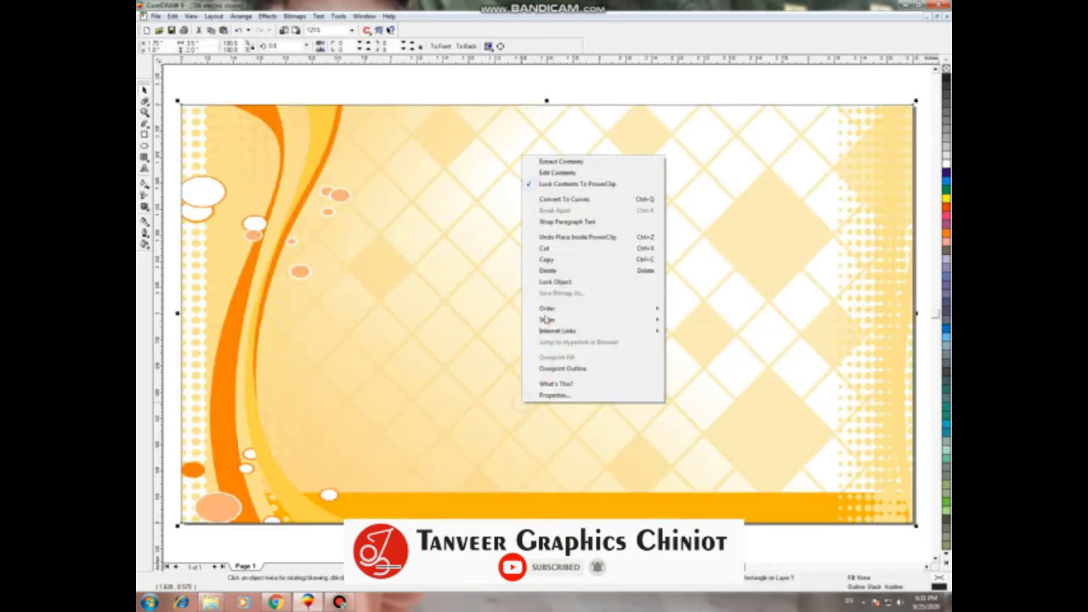
{"action": "left_click", "coordinate": [544, 177]}
{"action": "scroll", "coordinate": [583, 270], "scroll_direction": "down", "scroll_amount": 1}
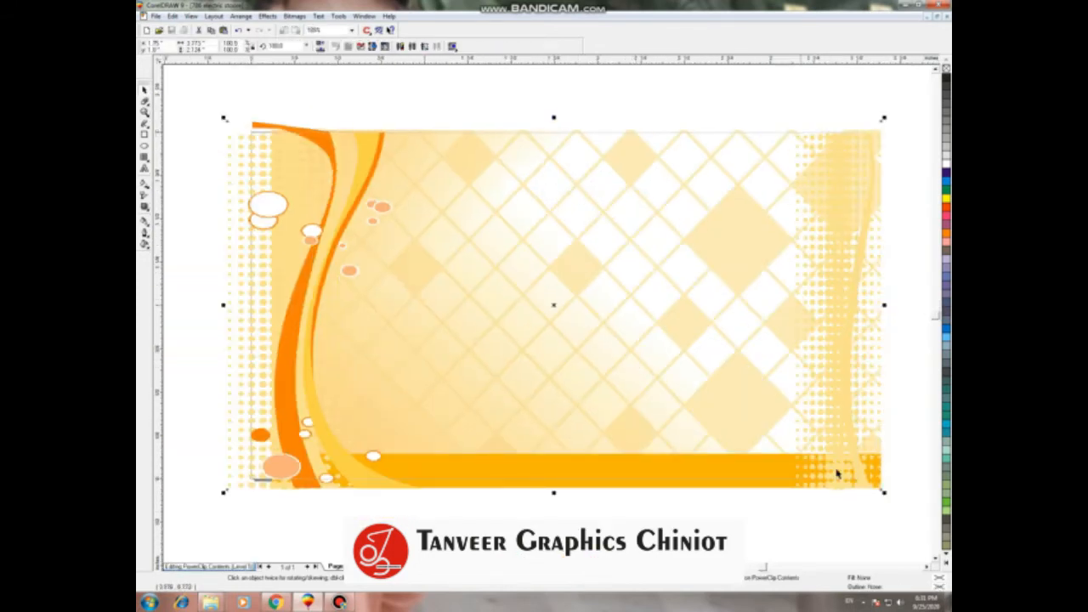
{"action": "left_click_drag", "start_coordinate": [883, 500], "coordinate": [895, 501]}
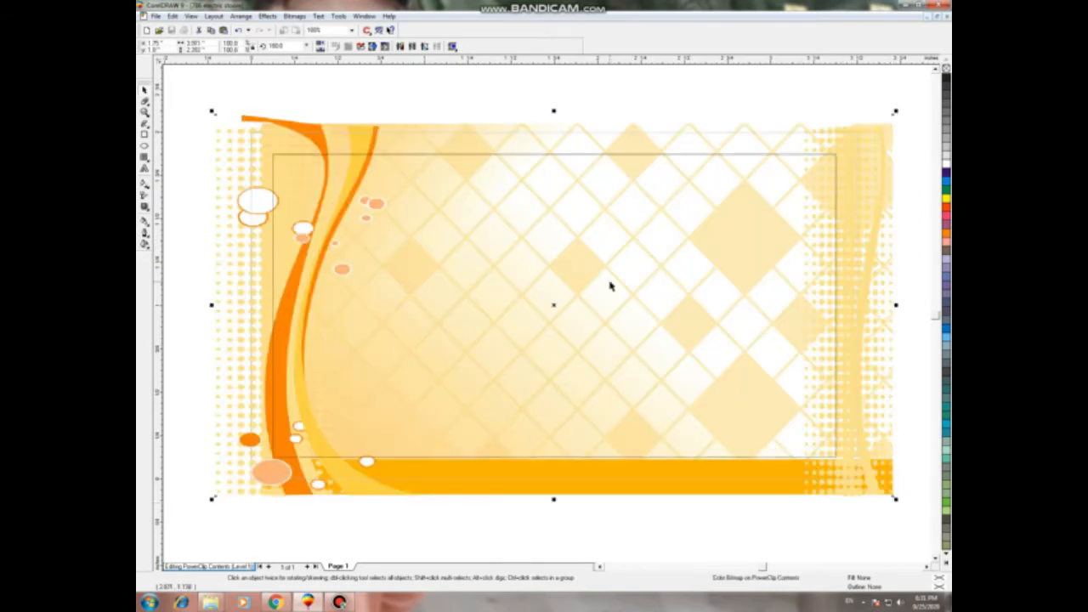
{"action": "right_click", "coordinate": [884, 199]}
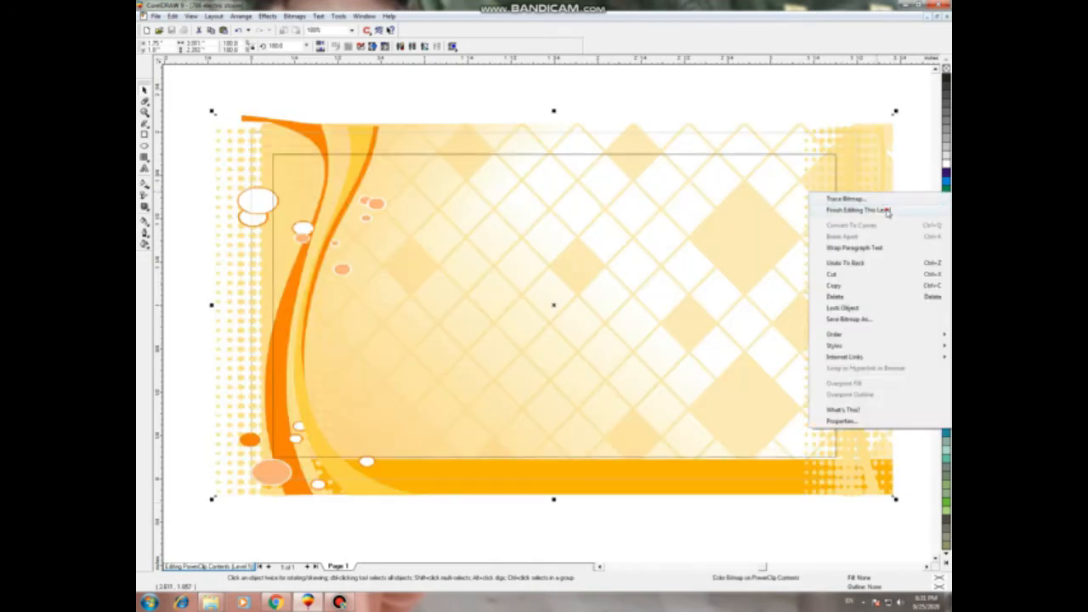
{"action": "left_click", "coordinate": [884, 210]}
{"action": "key", "text": "F4"}
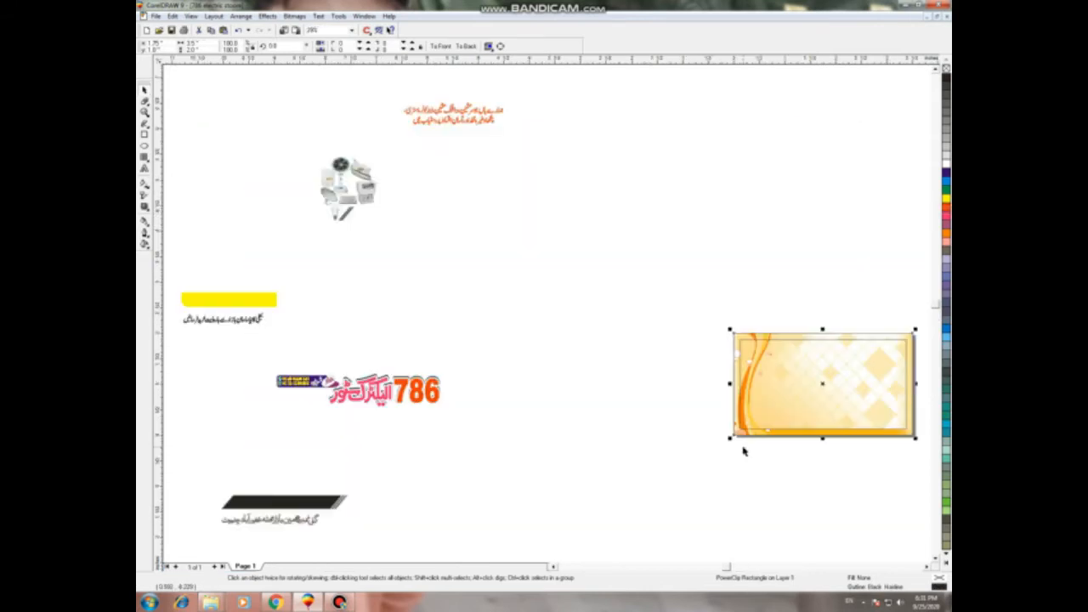
Step: Move the whole 786 logo group next to the orange card
{"action": "left_click", "coordinate": [741, 446]}
{"action": "left_click_drag", "start_coordinate": [259, 357], "coordinate": [510, 447]}
{"action": "left_click_drag", "start_coordinate": [355, 389], "coordinate": [628, 390]}
{"action": "left_click", "coordinate": [760, 391]}
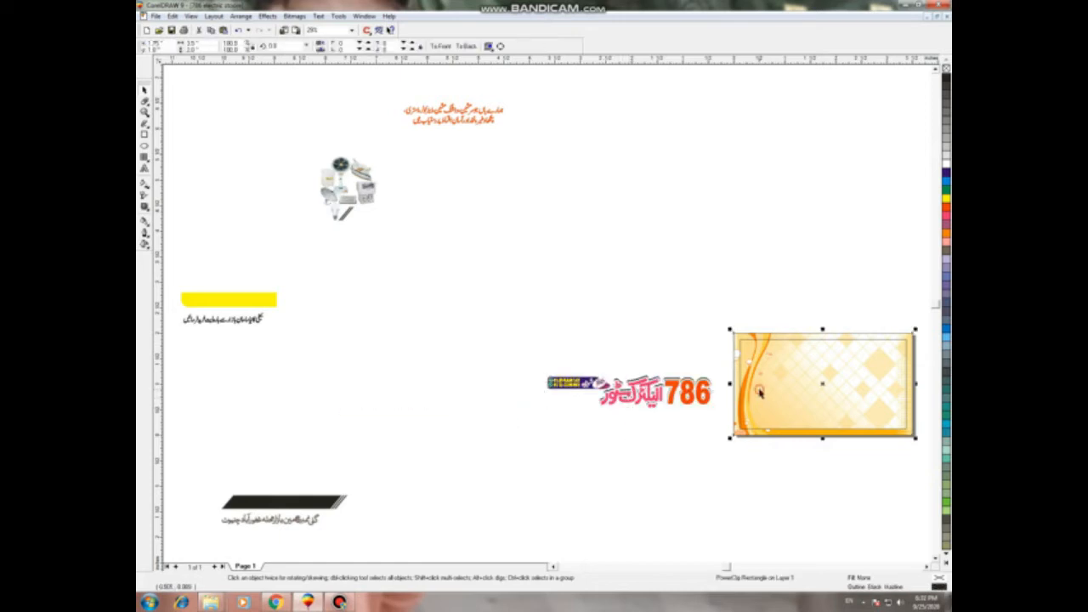
{"action": "key", "text": "shift+F2"}
Step: Draw a rectangle on the card's right side and tilt it about 7.3°
{"action": "left_click", "coordinate": [694, 552]}
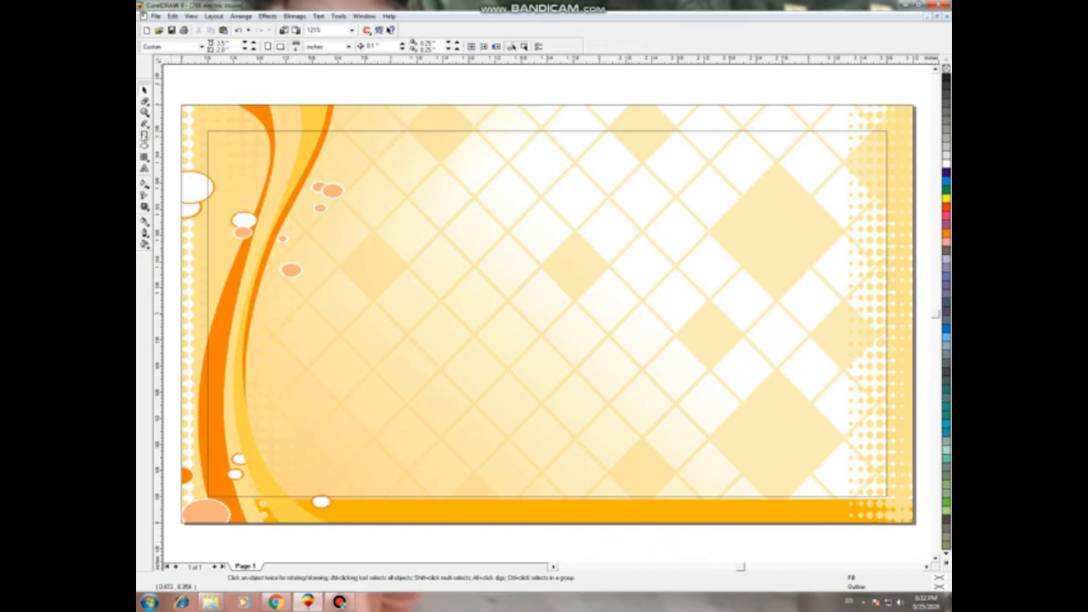
{"action": "key", "text": "F6"}
{"action": "left_click_drag", "start_coordinate": [454, 182], "coordinate": [699, 459]}
{"action": "key", "text": "space"}
{"action": "scroll", "coordinate": [537, 293], "scroll_direction": "down", "scroll_amount": 1}
{"action": "left_click_drag", "start_coordinate": [578, 311], "coordinate": [731, 247]}
{"action": "left_click_drag", "start_coordinate": [611, 365], "coordinate": [578, 440]}
{"action": "left_click", "coordinate": [532, 539]}
{"action": "left_click", "coordinate": [651, 323]}
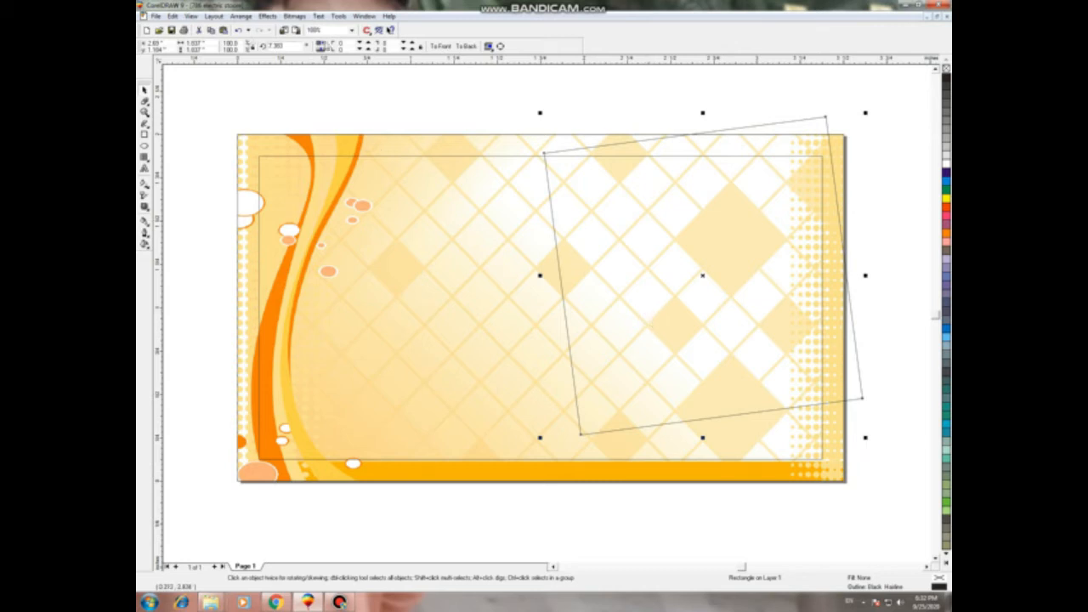
{"action": "left_click", "coordinate": [144, 102]}
Step: Round the rectangle's corners, setting the top-left corner roundness to 0
{"action": "left_click", "coordinate": [163, 105]}
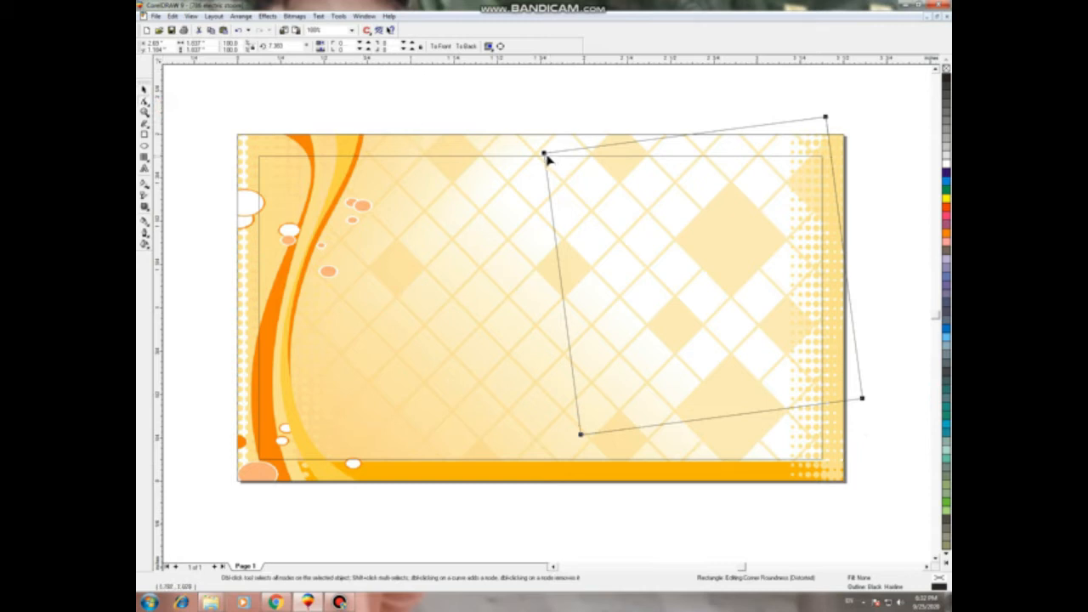
{"action": "mouse_move", "coordinate": [545, 156]}
{"action": "left_mouse_down"}
{"action": "mouse_move", "coordinate": [656, 175]}
{"action": "mouse_move", "coordinate": [621, 143]}
{"action": "mouse_move", "coordinate": [575, 153]}
{"action": "mouse_move", "coordinate": [581, 164]}
{"action": "mouse_move", "coordinate": [562, 153]}
{"action": "left_mouse_up"}
{"action": "key", "text": "space"}
{"action": "left_click_drag", "start_coordinate": [347, 42], "coordinate": [289, 35]}
{"action": "type", "text": "0"}
{"action": "key", "text": "Return"}
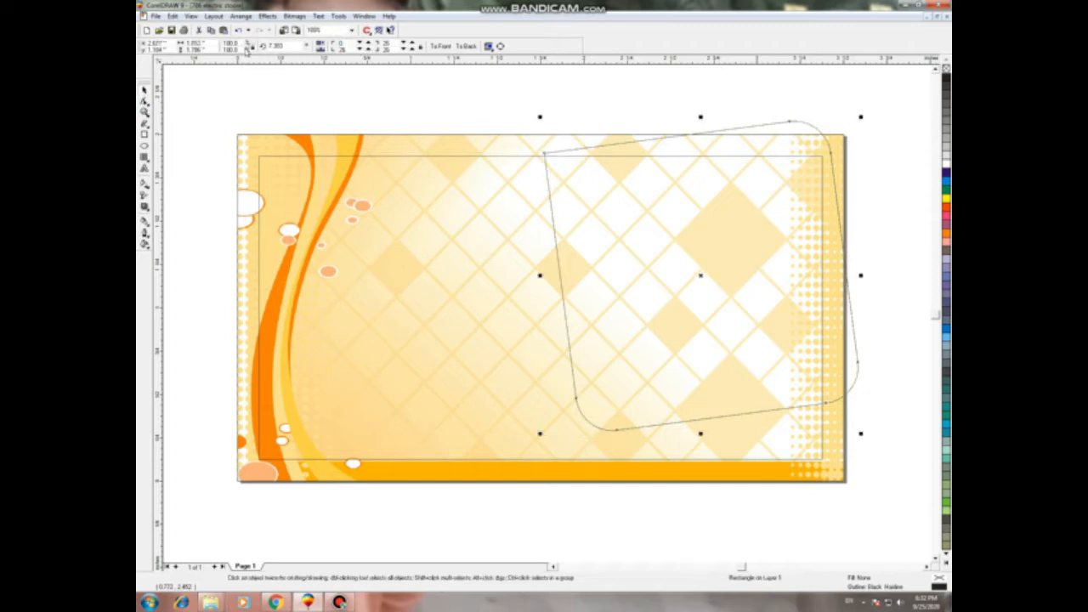
{"action": "left_click", "coordinate": [447, 110]}
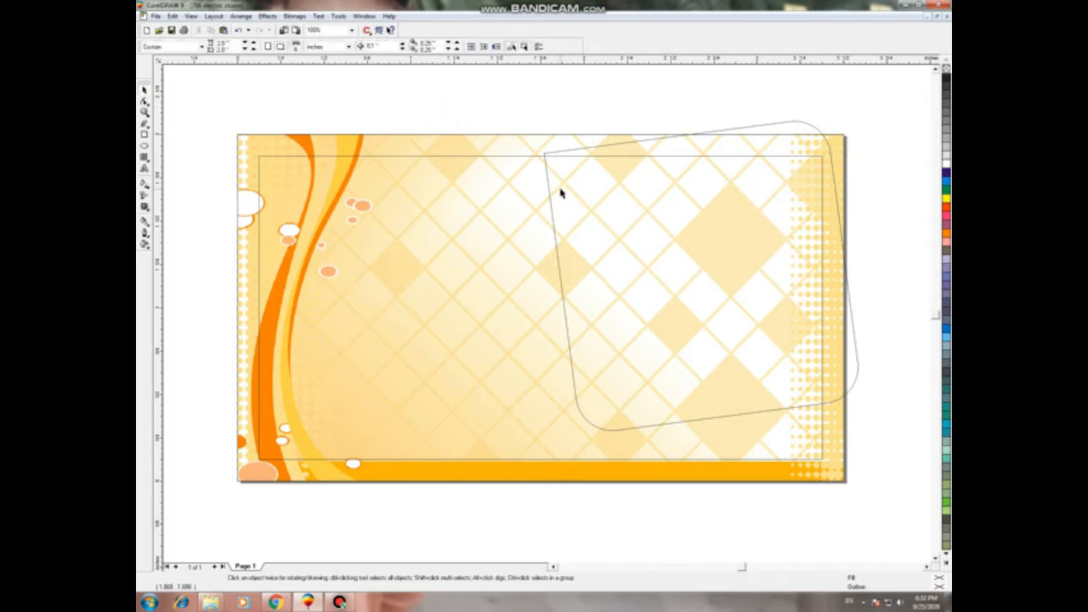
Step: Move the rounded rectangle to the top right and rotate it about 26.2°
{"action": "left_click", "coordinate": [628, 217]}
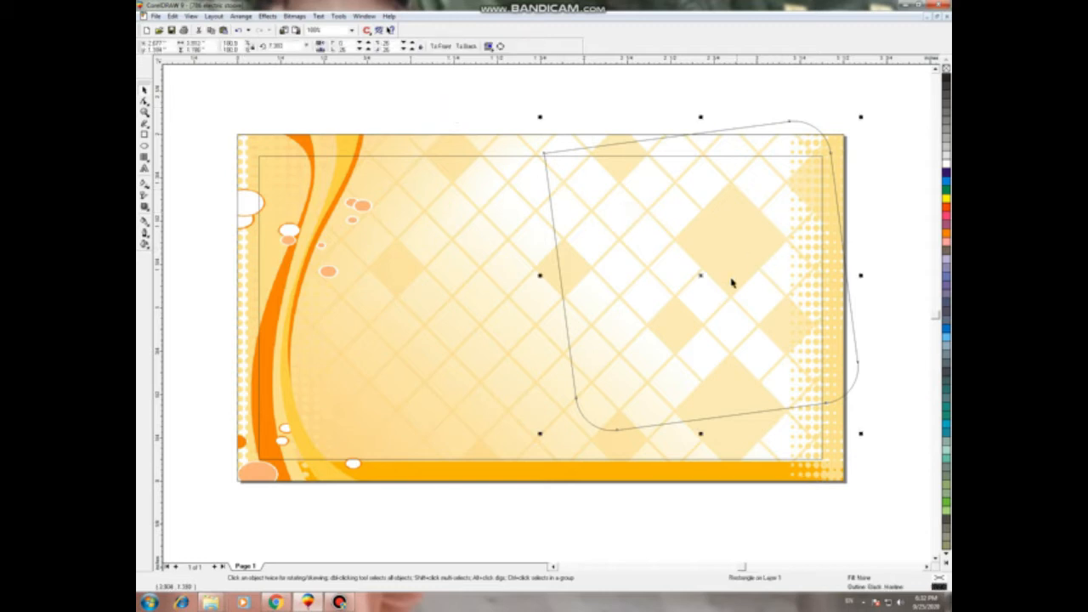
{"action": "left_click_drag", "start_coordinate": [700, 277], "coordinate": [736, 259]}
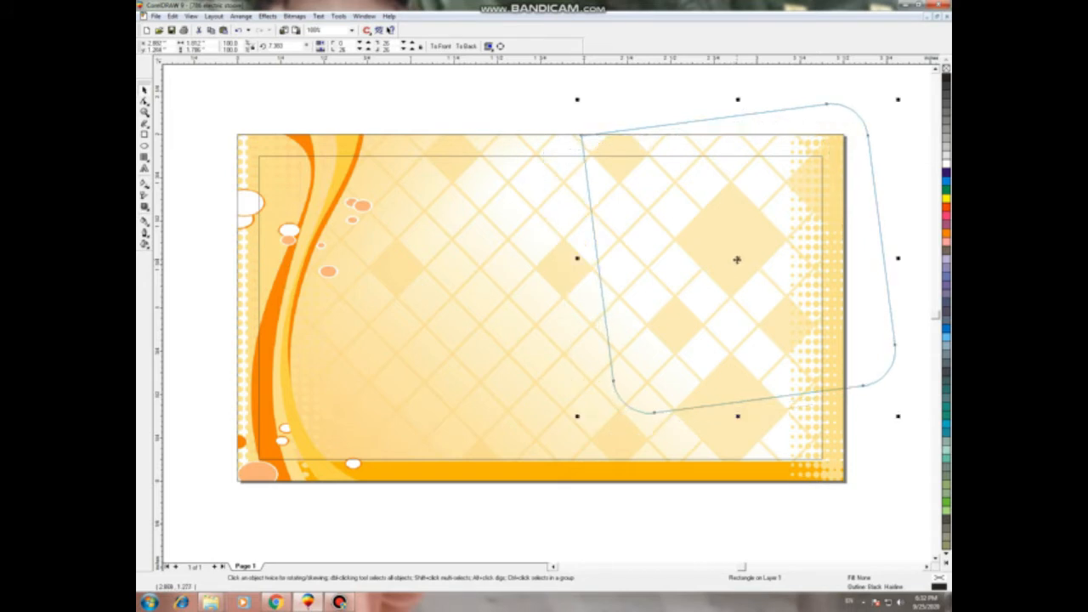
{"action": "left_click", "coordinate": [737, 260]}
{"action": "left_click_drag", "start_coordinate": [576, 101], "coordinate": [526, 158]}
{"action": "left_click", "coordinate": [702, 283]}
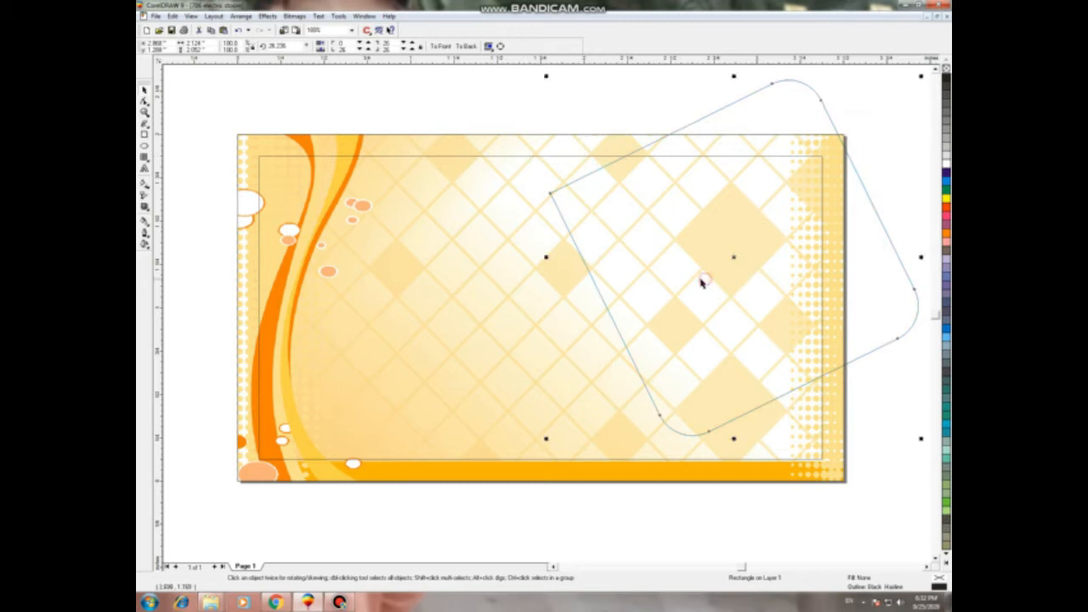
{"action": "left_click", "coordinate": [736, 258]}
{"action": "left_click", "coordinate": [729, 268]}
{"action": "left_click_drag", "start_coordinate": [733, 256], "coordinate": [709, 249]}
{"action": "scroll", "coordinate": [719, 247], "scroll_direction": "down", "scroll_amount": 1}
{"action": "left_click", "coordinate": [717, 246]}
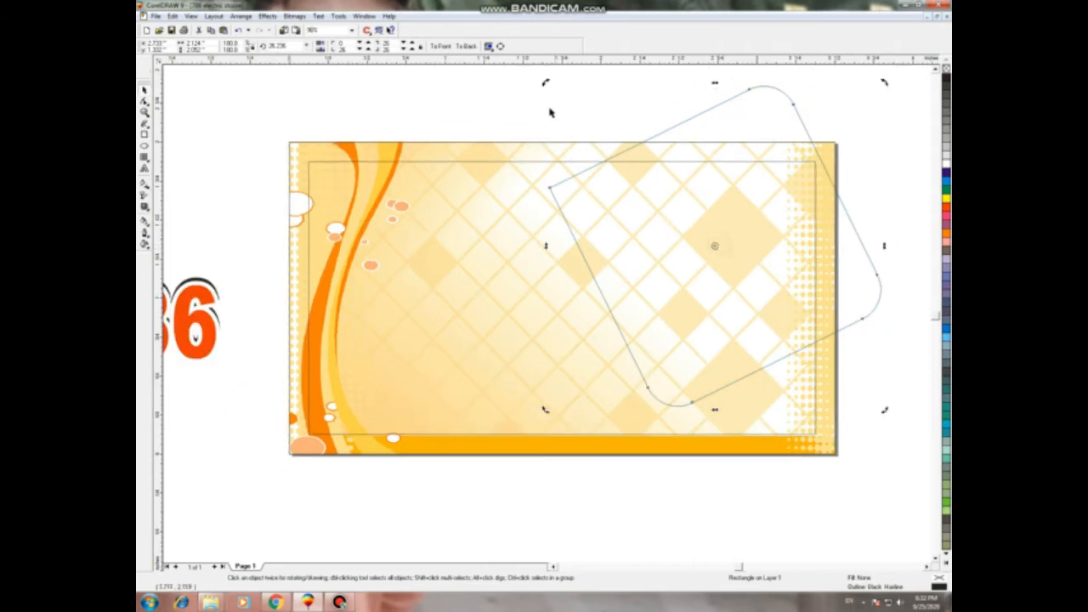
Step: Rotate, reposition and enlarge the rounded rectangle over the card's top-right corner
{"action": "left_click_drag", "start_coordinate": [544, 83], "coordinate": [761, 294]}
{"action": "left_click", "coordinate": [717, 247]}
{"action": "left_click_drag", "start_coordinate": [718, 246], "coordinate": [741, 252]}
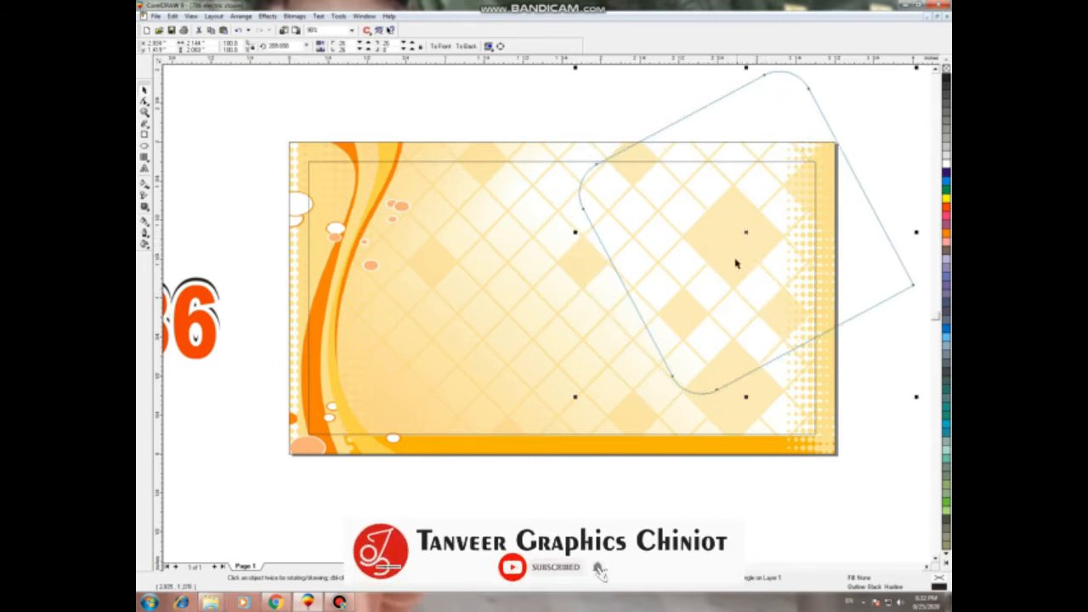
{"action": "left_click_drag", "start_coordinate": [575, 396], "coordinate": [546, 425]}
{"action": "left_click_drag", "start_coordinate": [646, 294], "coordinate": [648, 289]}
Step: Fill the rounded rectangle orange-red and fine-tune its position
{"action": "left_click", "coordinate": [945, 212]}
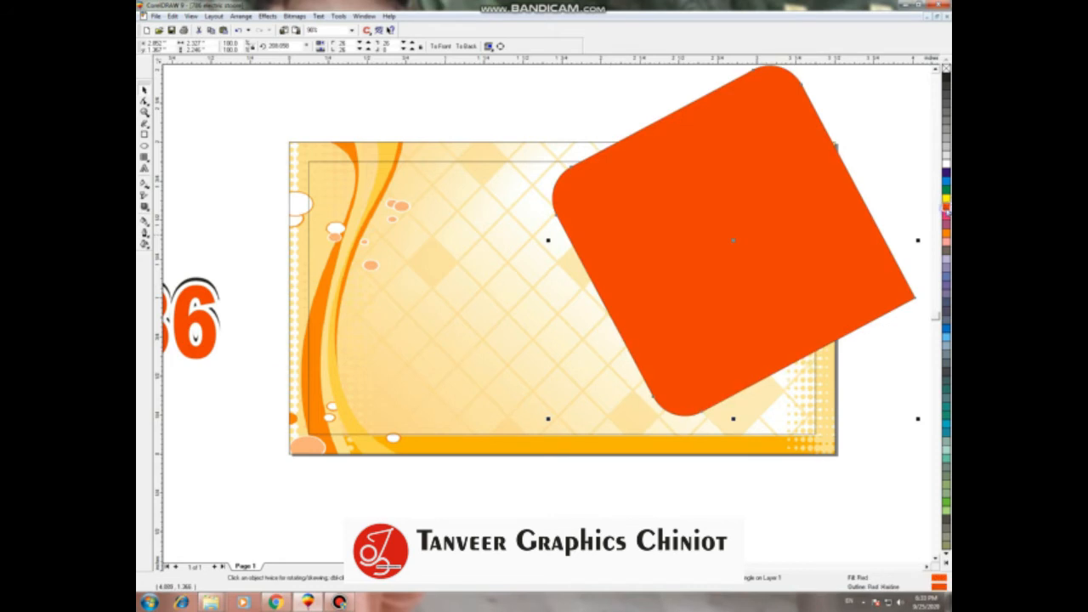
{"action": "left_click", "coordinate": [894, 174]}
{"action": "left_click", "coordinate": [837, 192]}
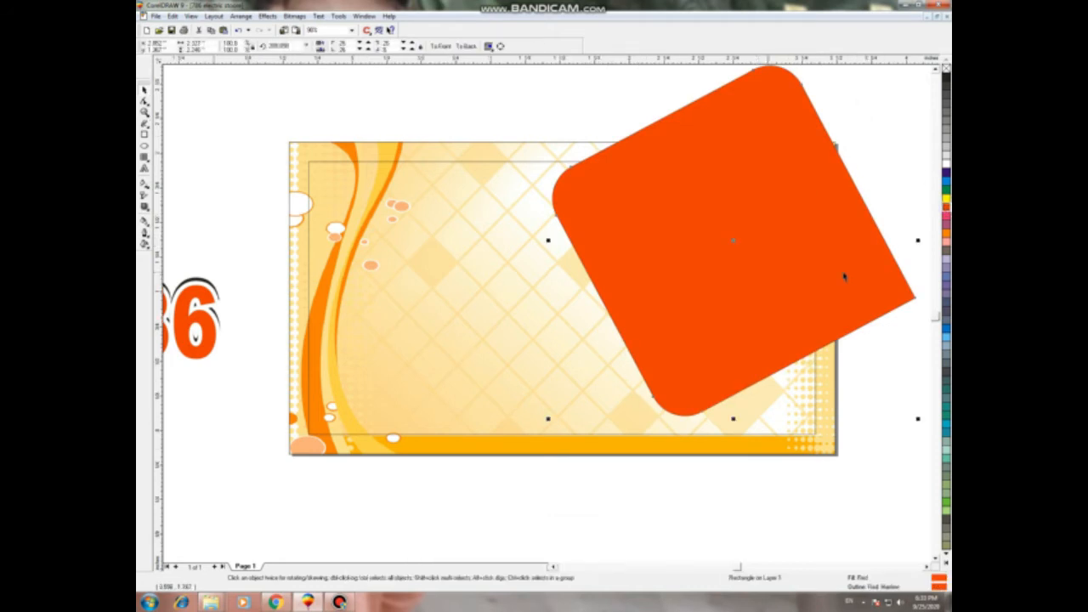
{"action": "scroll", "coordinate": [845, 276], "scroll_direction": "down", "scroll_amount": 1}
{"action": "left_click_drag", "start_coordinate": [794, 275], "coordinate": [798, 274]}
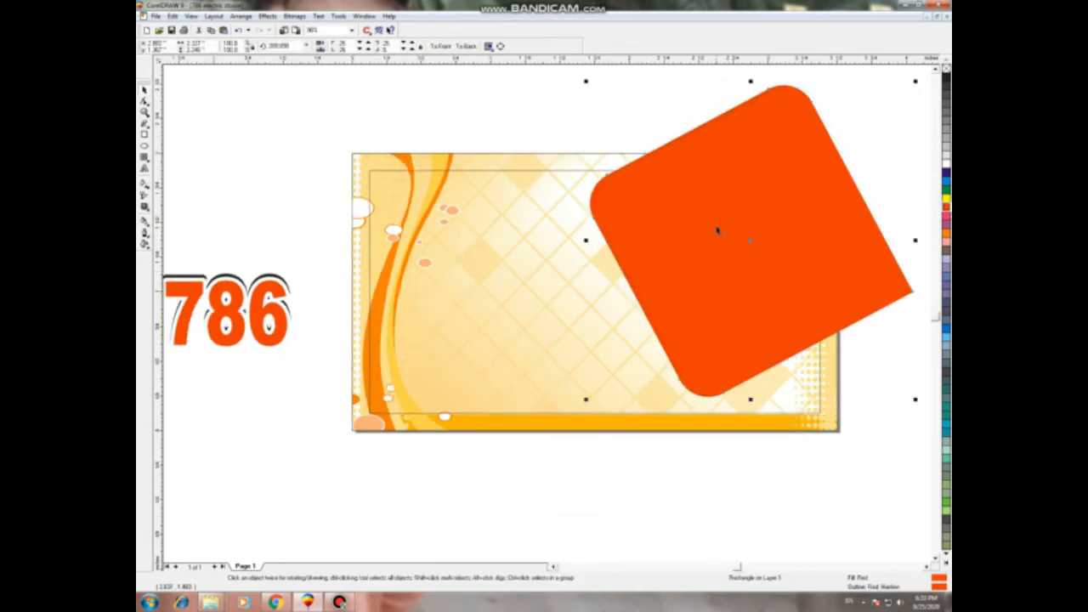
{"action": "left_click_drag", "start_coordinate": [692, 241], "coordinate": [684, 241]}
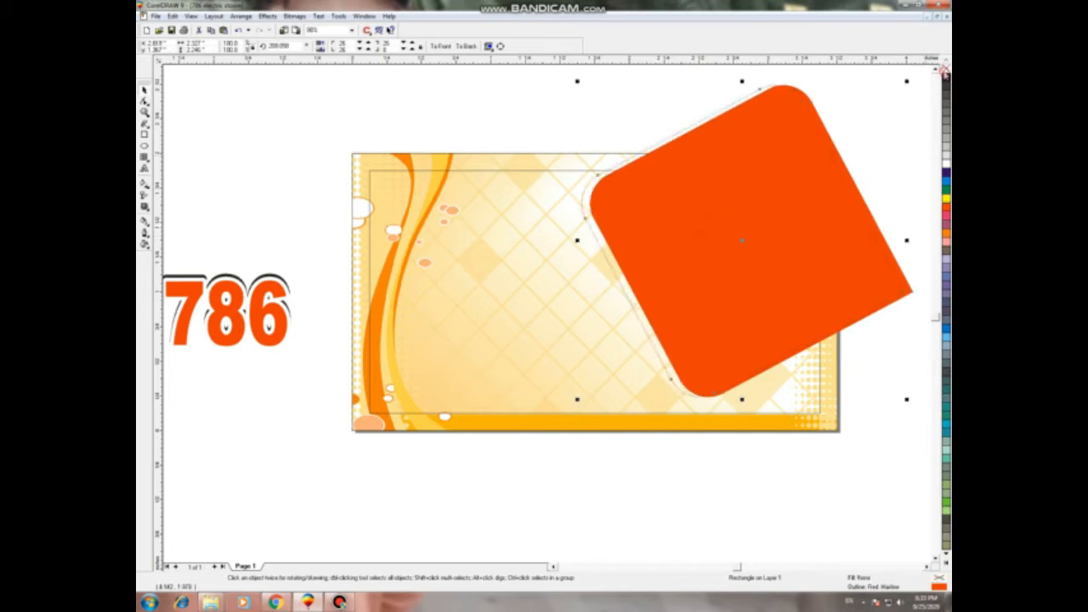
Step: Make the copy black, send it behind the orange square and offset it right
{"action": "left_click", "coordinate": [945, 82]}
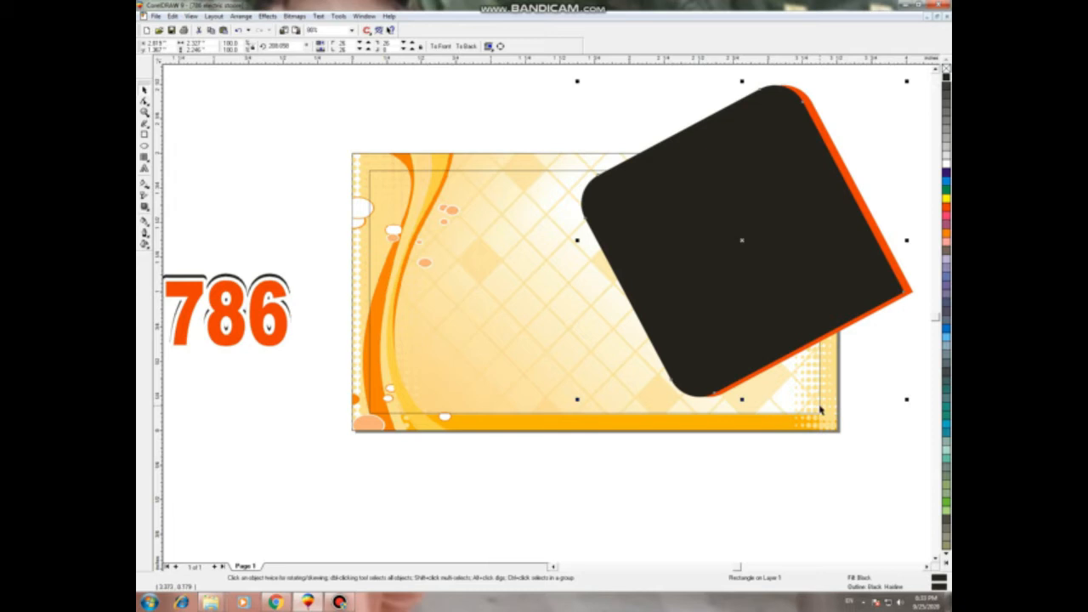
{"action": "key", "text": "ctrl+Page_Down"}
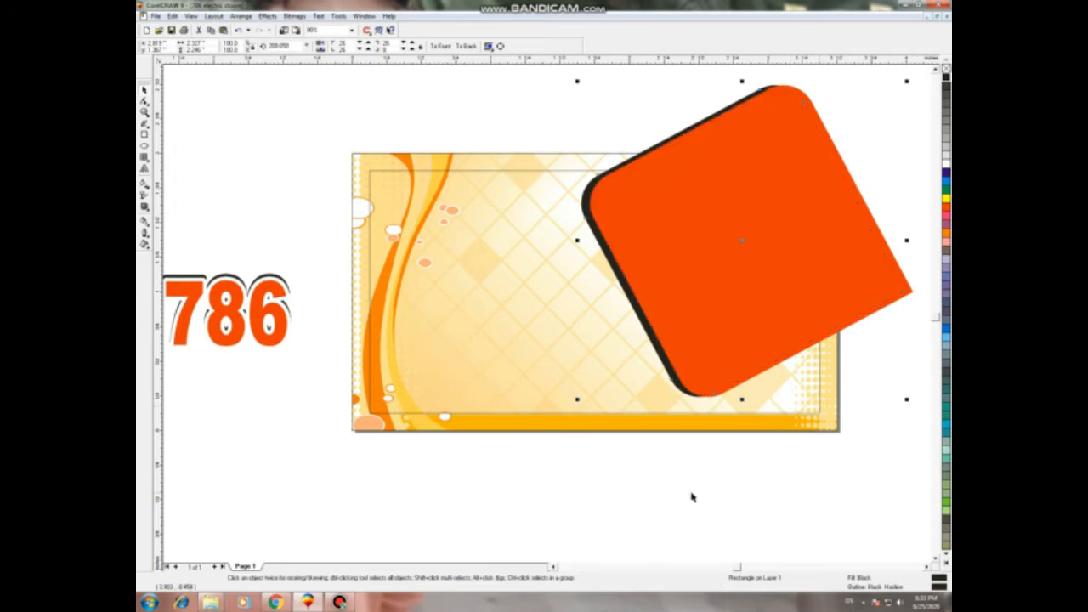
{"action": "key", "text": "Right"}
Step: Attempt to clip both squares inside the card background, then undo it
{"action": "left_click", "coordinate": [629, 509]}
{"action": "scroll", "coordinate": [688, 352], "scroll_direction": "down", "scroll_amount": 1}
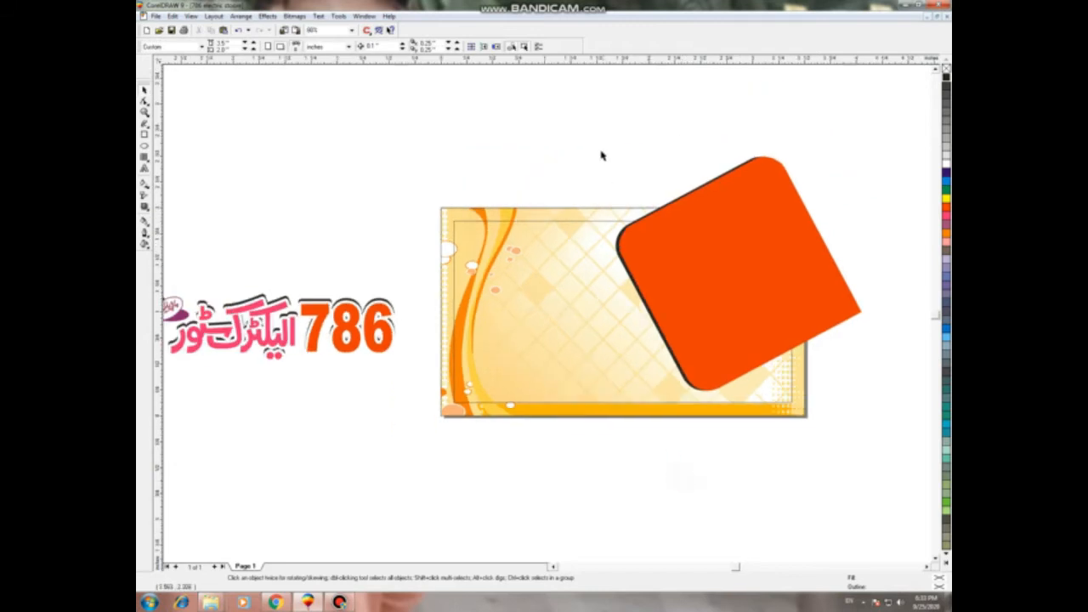
{"action": "left_click_drag", "start_coordinate": [884, 419], "coordinate": [593, 143]}
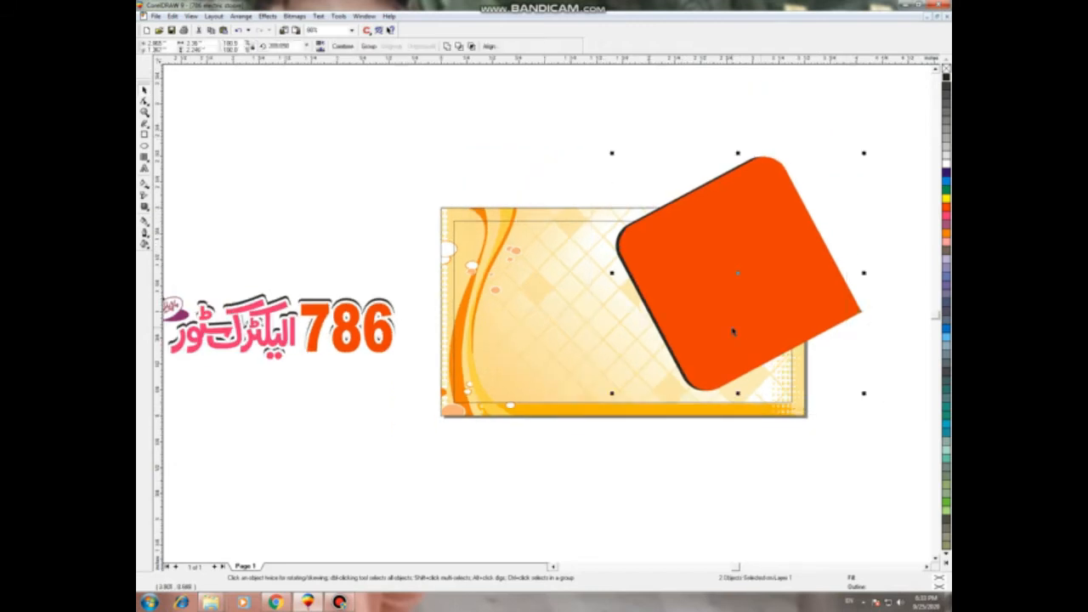
{"action": "key", "text": "alt+c"}
{"action": "key", "text": "w"}
{"action": "key", "text": "Return"}
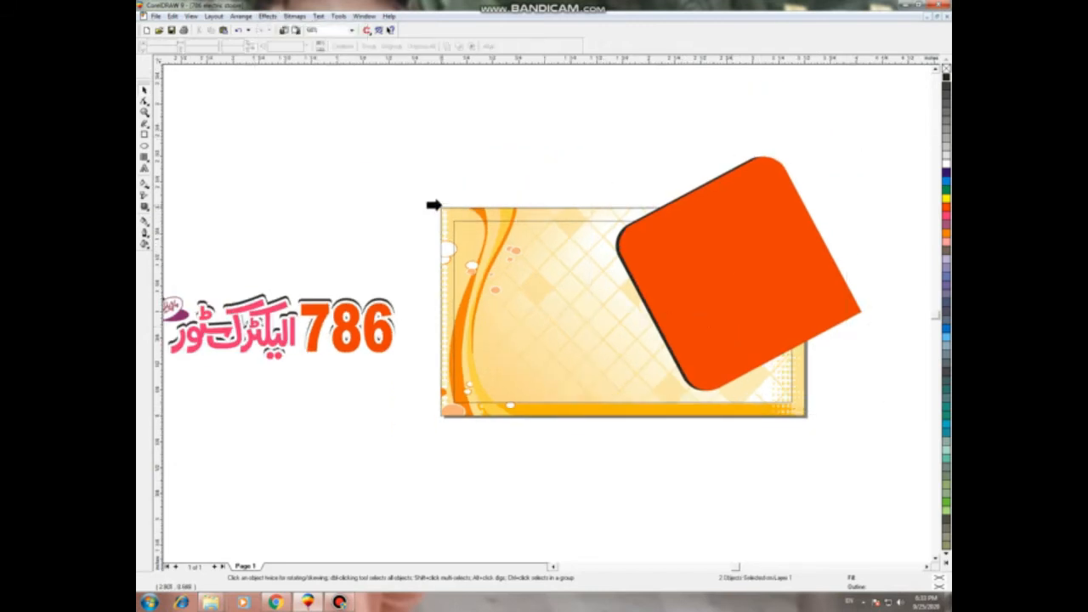
{"action": "left_click", "coordinate": [443, 212]}
{"action": "key", "text": "ctrl+z"}
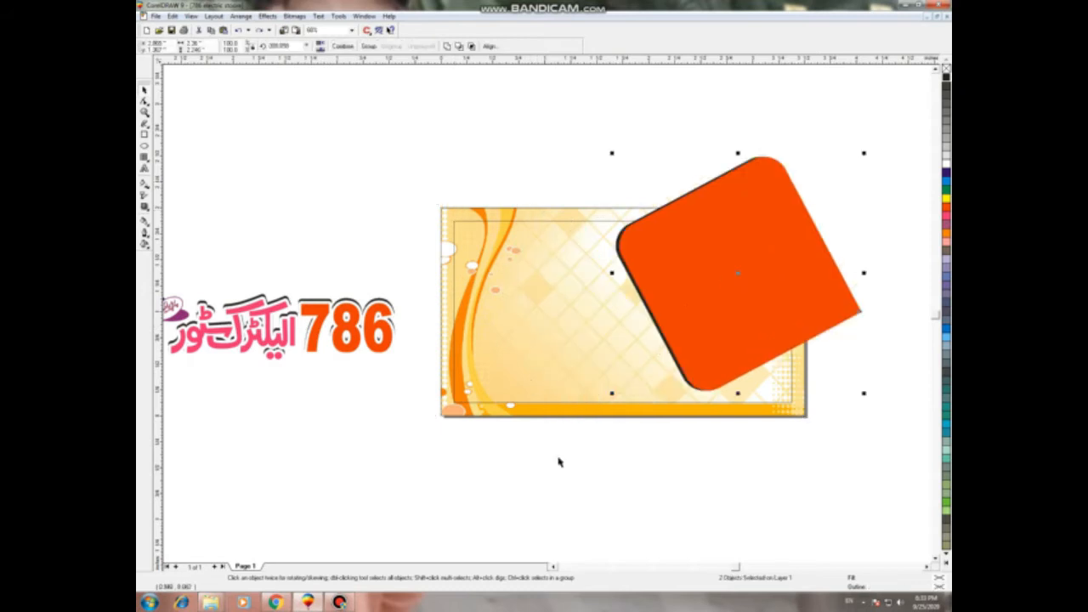
Step: Select the orange and black squares together
{"action": "left_click", "coordinate": [564, 470]}
{"action": "left_click_drag", "start_coordinate": [570, 120], "coordinate": [895, 404]}
{"action": "left_click", "coordinate": [240, 18]}
{"action": "mouse_move", "coordinate": [271, 17]}
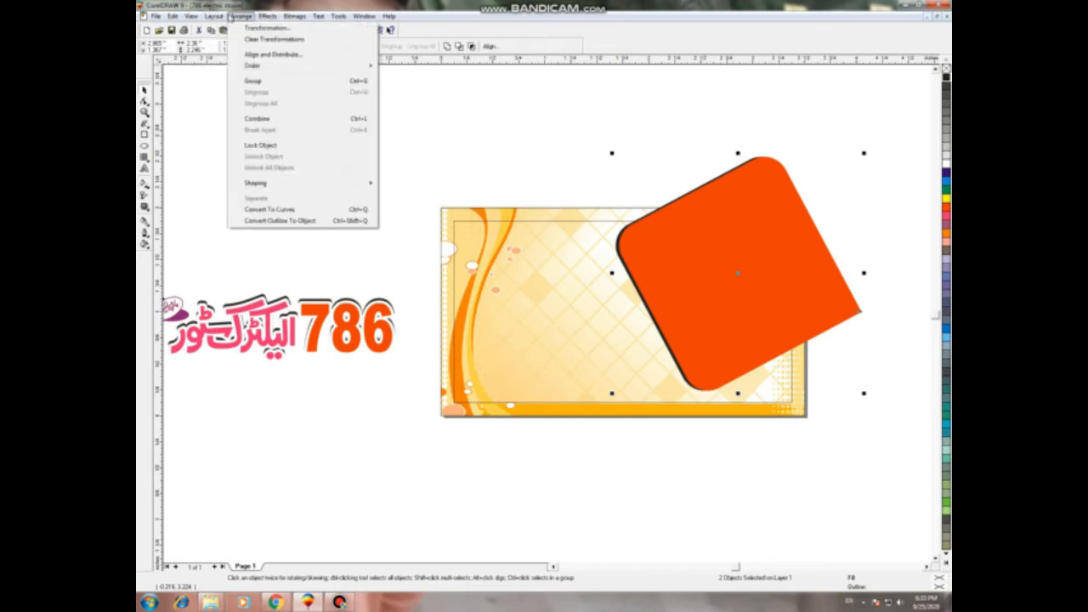
Step: PowerClip the orange and black squares inside the card background
{"action": "left_click", "coordinate": [265, 16]}
{"action": "left_click", "coordinate": [267, 16]}
{"action": "mouse_move", "coordinate": [299, 94]}
{"action": "left_click", "coordinate": [413, 91]}
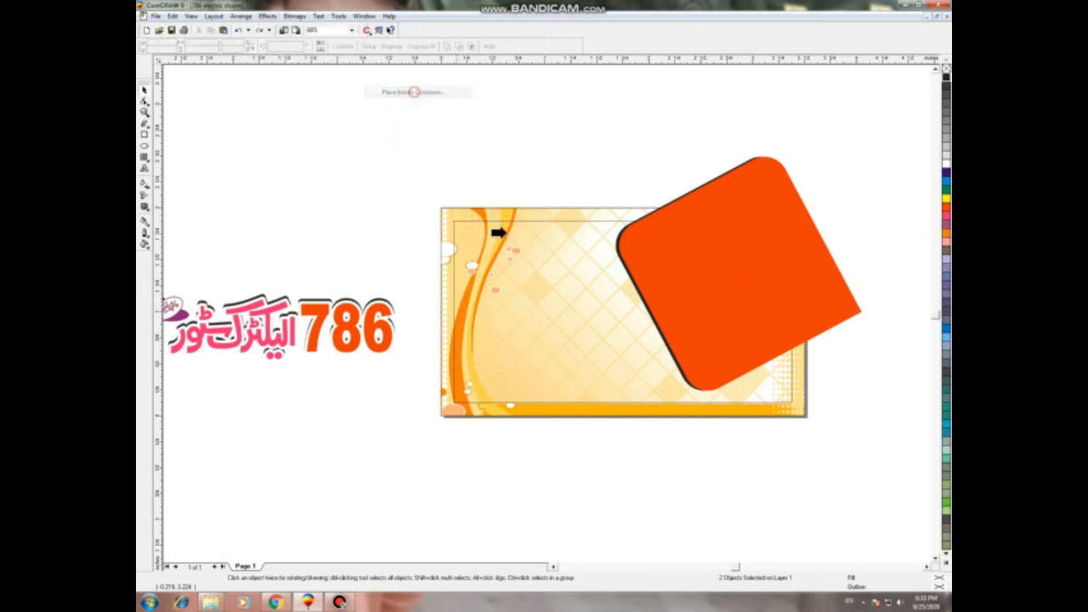
{"action": "left_click", "coordinate": [499, 233]}
Step: Edit the clipped contents to shift both squares further right into the top-right corner
{"action": "right_click", "coordinate": [534, 230]}
{"action": "left_click", "coordinate": [562, 243]}
{"action": "left_click_drag", "start_coordinate": [454, 152], "coordinate": [775, 478]}
{"action": "left_click_drag", "start_coordinate": [630, 344], "coordinate": [717, 313]}
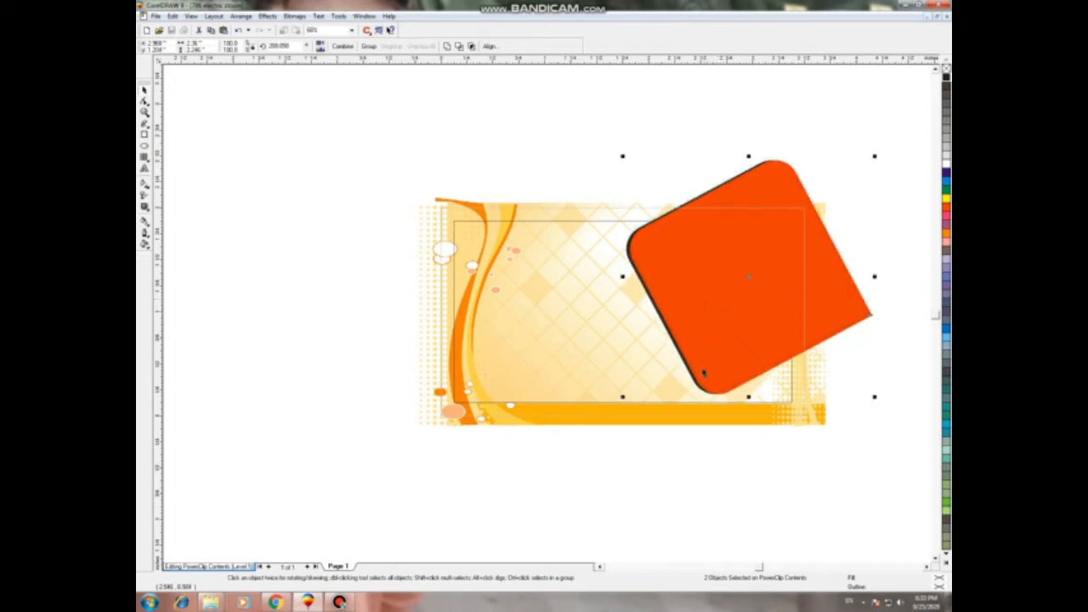
{"action": "right_click", "coordinate": [635, 255]}
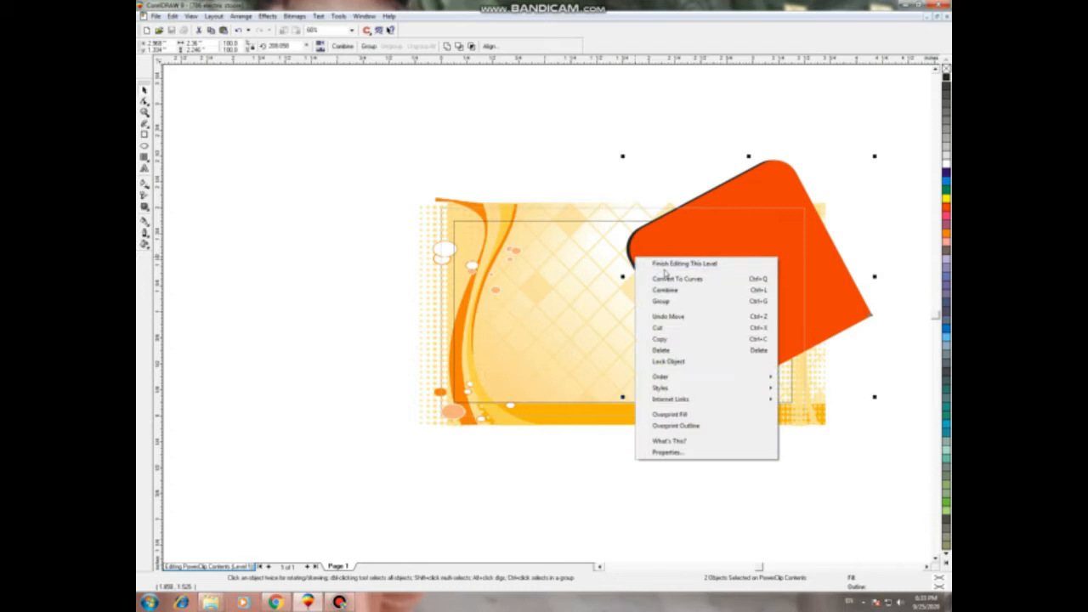
{"action": "left_click", "coordinate": [663, 270]}
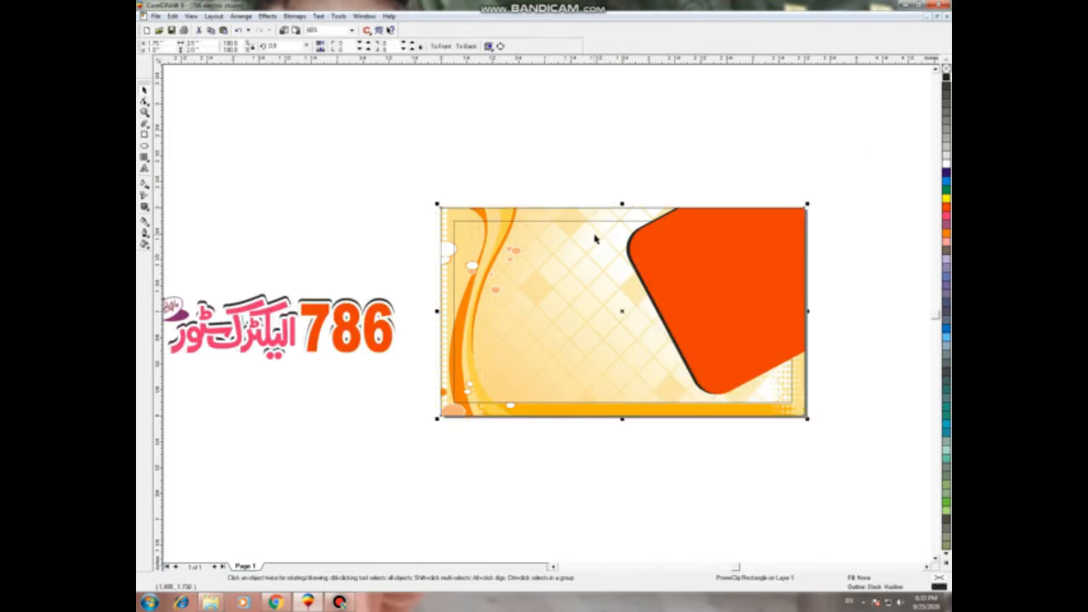
Step: Move the 786 logo group and ungroup it into its parts
{"action": "left_click", "coordinate": [557, 150]}
{"action": "left_click", "coordinate": [367, 346]}
{"action": "left_click", "coordinate": [297, 413]}
{"action": "left_click", "coordinate": [346, 345]}
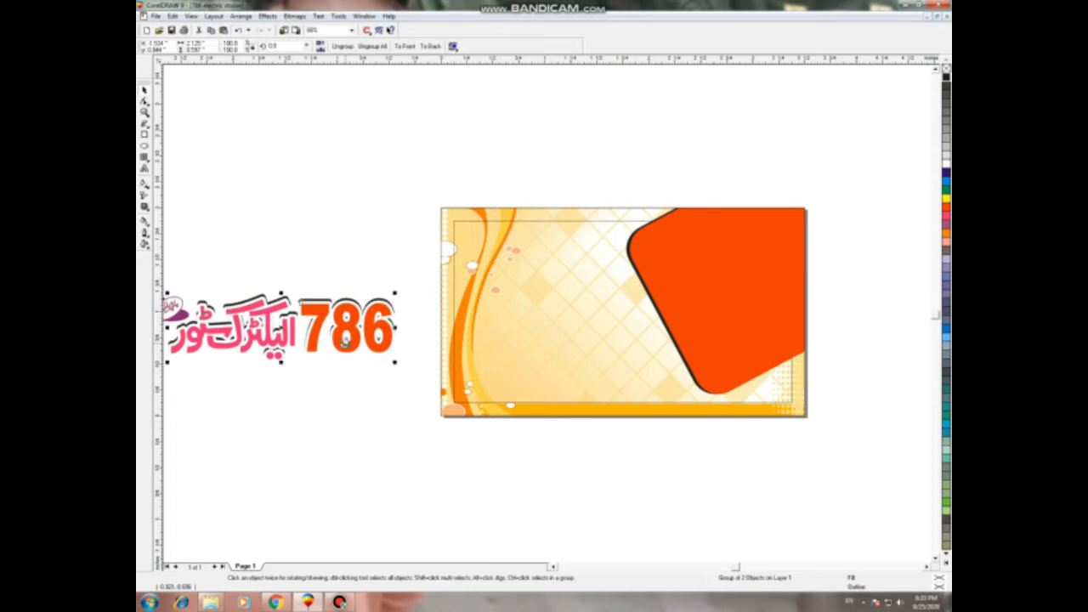
{"action": "left_click", "coordinate": [329, 425]}
{"action": "left_click_drag", "start_coordinate": [370, 355], "coordinate": [384, 376]}
{"action": "key", "text": "ctrl+u"}
Step: Place the 786 numerals on the orange shape, enlarge them and colour them dark blue
{"action": "left_click", "coordinate": [344, 420]}
{"action": "left_click_drag", "start_coordinate": [381, 334], "coordinate": [394, 374]}
{"action": "key", "text": "p"}
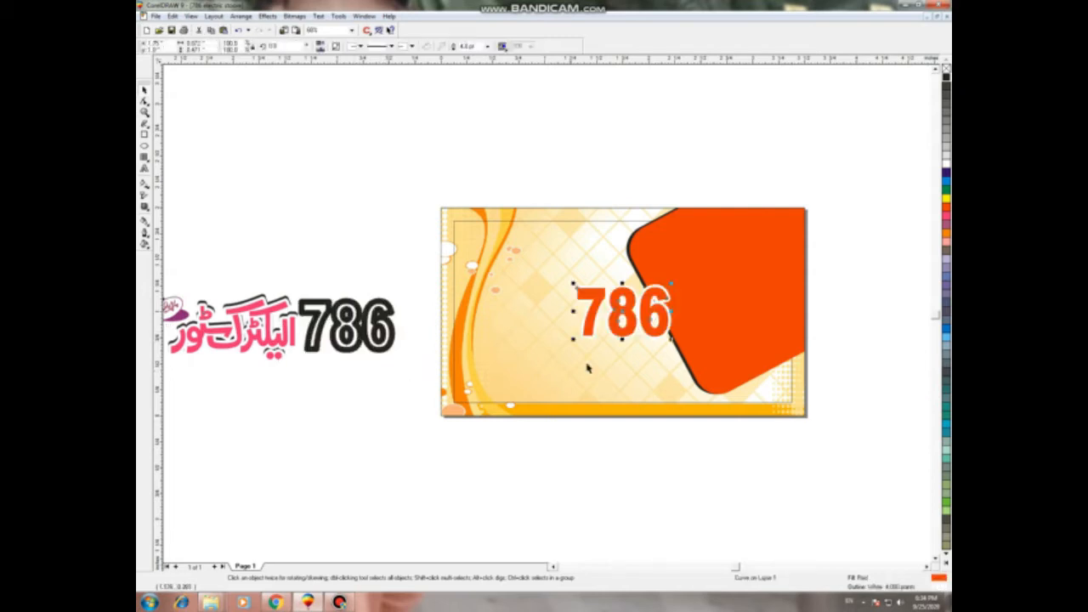
{"action": "left_click_drag", "start_coordinate": [646, 331], "coordinate": [697, 293]}
{"action": "left_click_drag", "start_coordinate": [748, 271], "coordinate": [762, 277]}
{"action": "left_click_drag", "start_coordinate": [681, 293], "coordinate": [668, 316]}
{"action": "left_click", "coordinate": [946, 172]}
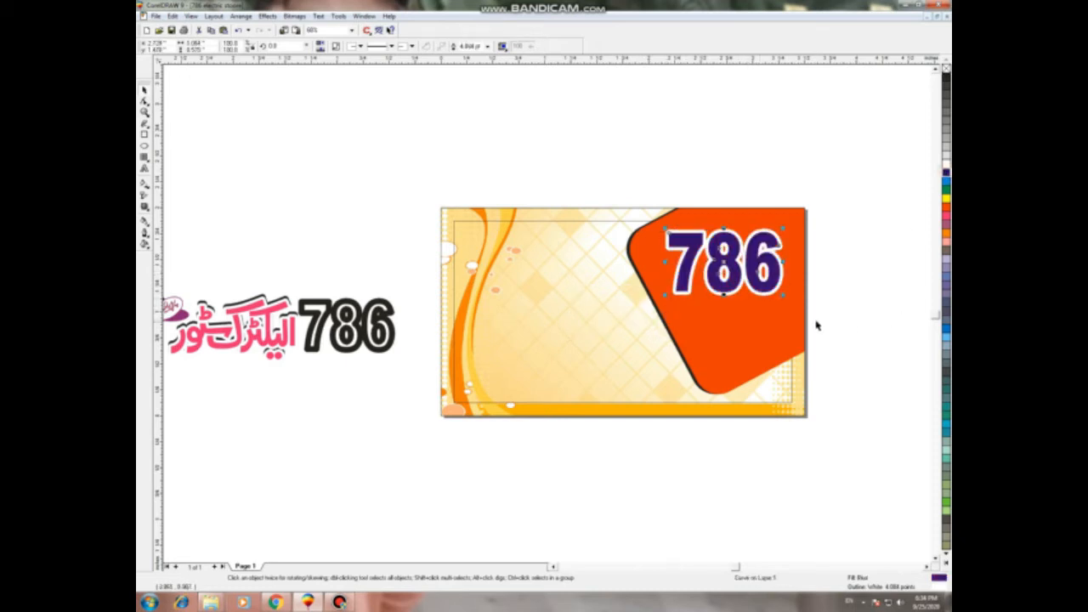
{"action": "left_click_drag", "start_coordinate": [724, 293], "coordinate": [718, 291]}
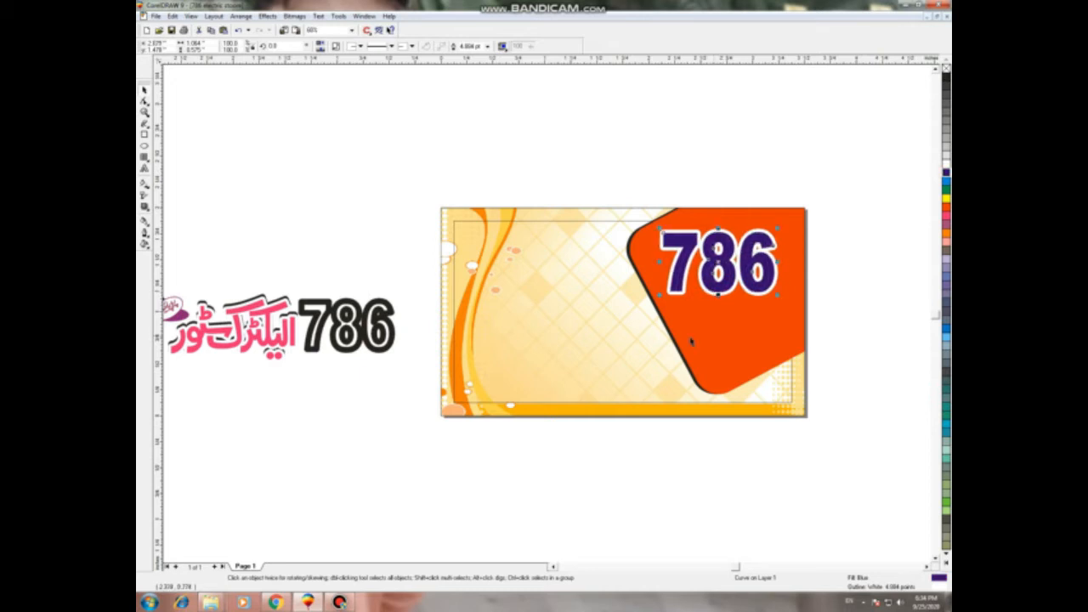
Step: Edit the clipped card's contents and give the card frame a yellow outline
{"action": "right_click", "coordinate": [701, 337]}
{"action": "left_click", "coordinate": [737, 355]}
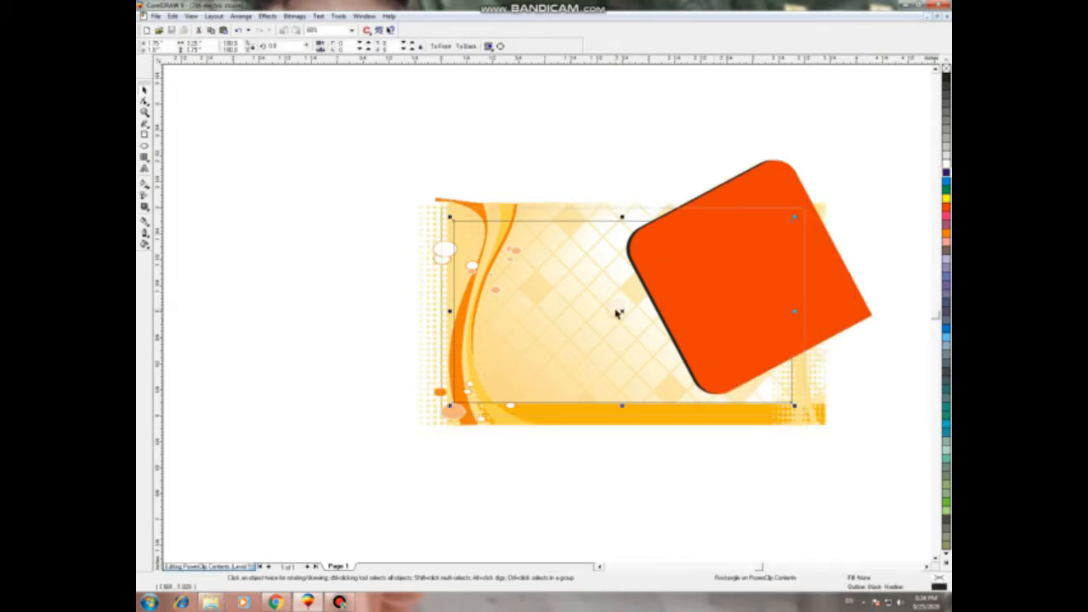
{"action": "right_click", "coordinate": [945, 200]}
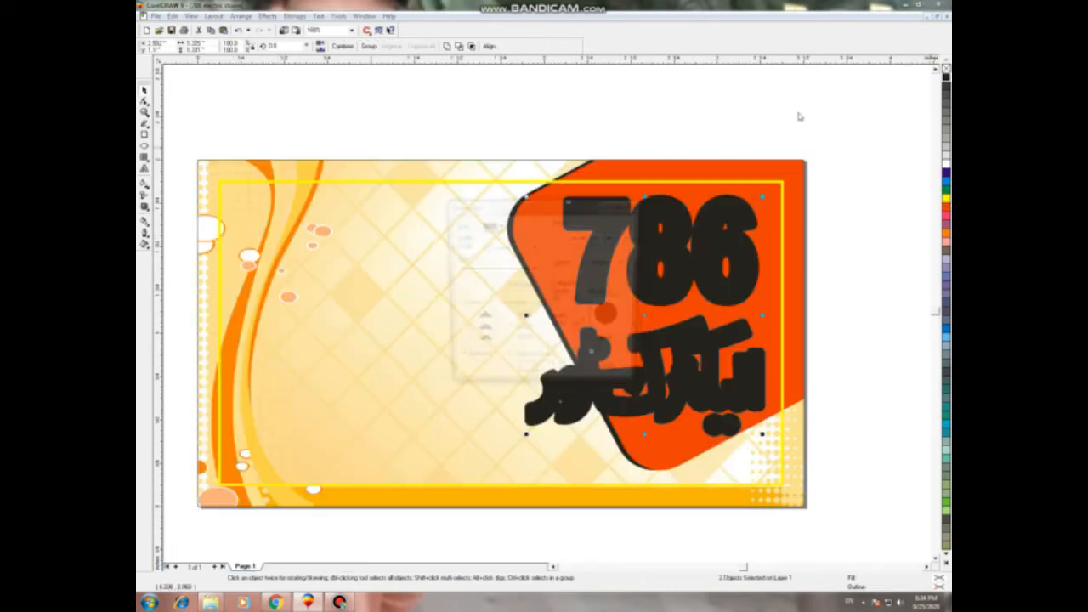
Step: Give the text a thick outline and offset black copies below as a drop shadow
{"action": "key", "text": "F12"}
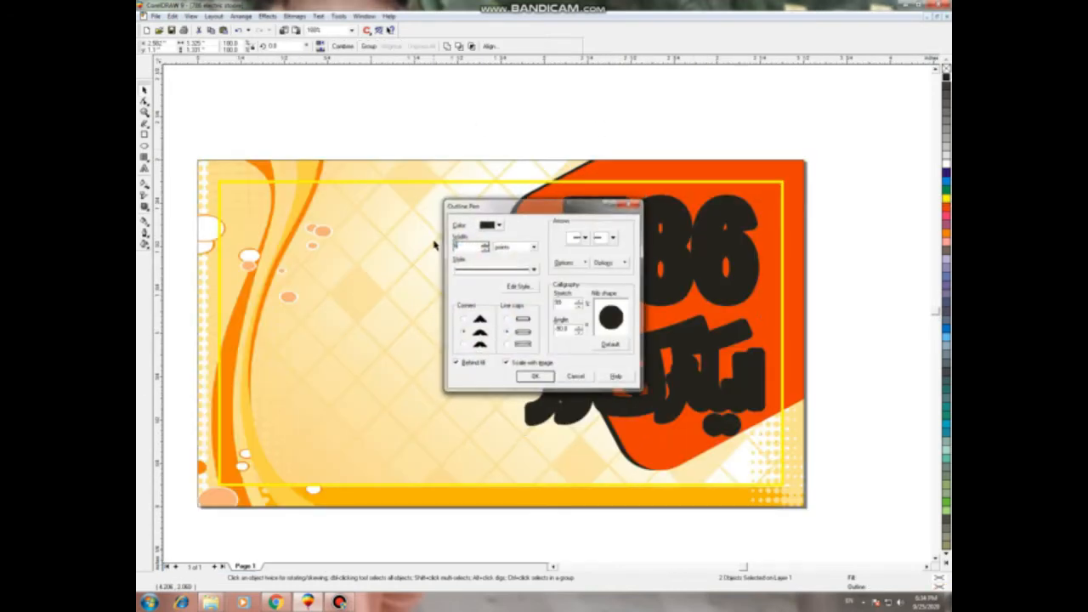
{"action": "key", "text": "Return"}
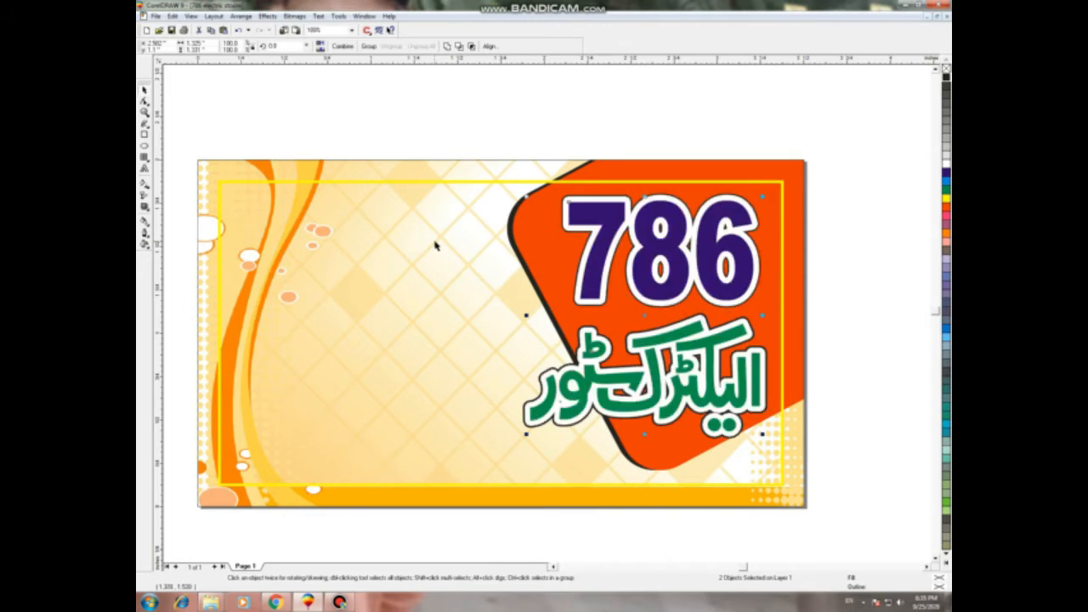
{"action": "key", "text": "Down"}
{"action": "key", "text": "Down"}
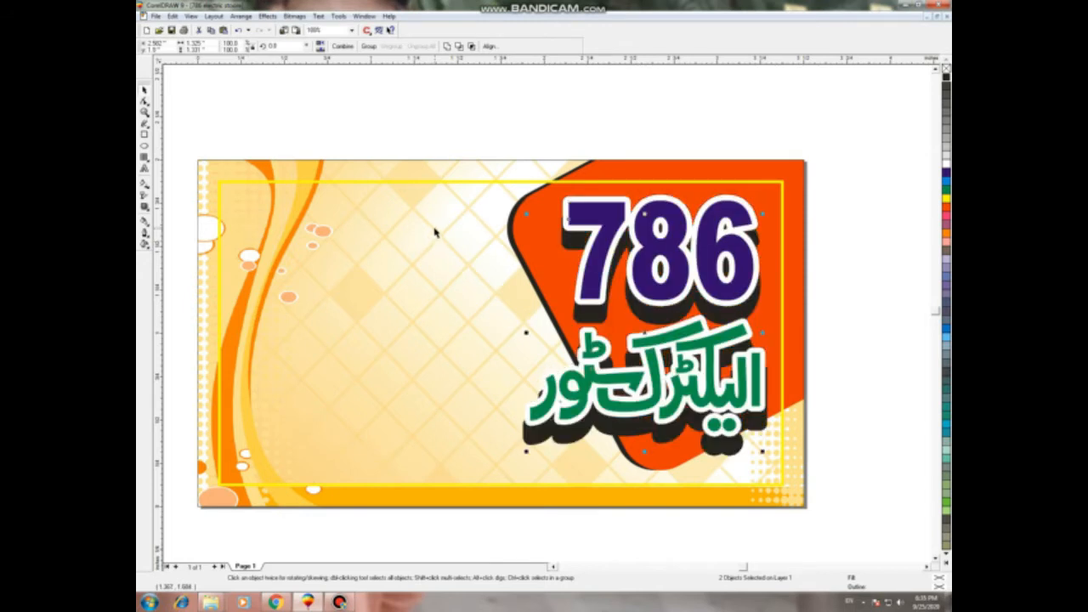
{"action": "key", "text": "Up"}
{"action": "scroll", "coordinate": [616, 359], "scroll_direction": "up", "scroll_amount": 1}
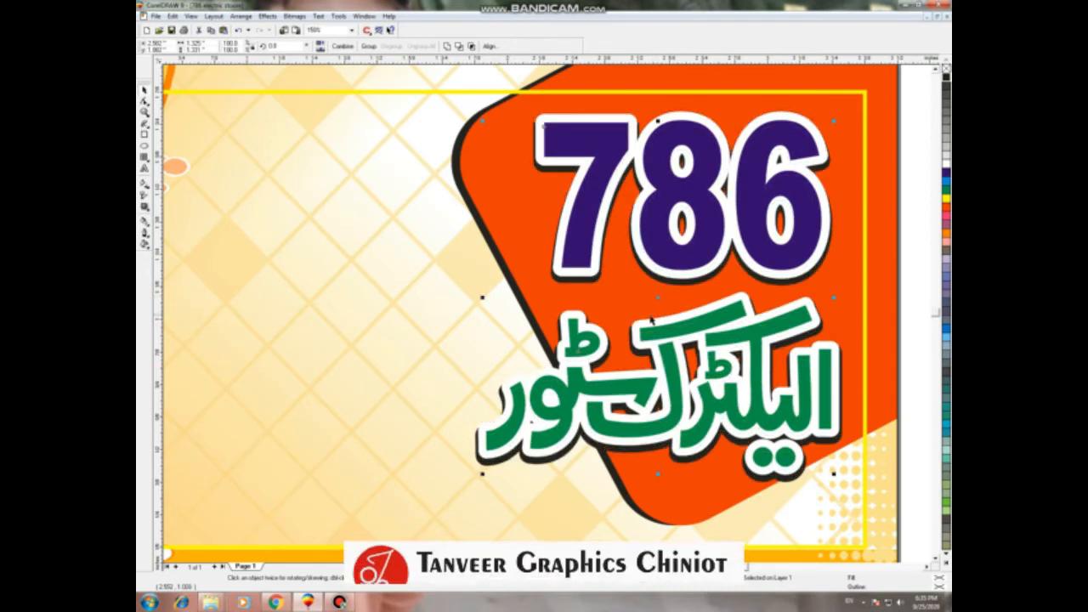
Step: Move the yellow bar and its Urdu text line over to the banner
{"action": "scroll", "coordinate": [657, 295], "scroll_direction": "down", "scroll_amount": 1}
{"action": "left_click", "coordinate": [864, 293]}
{"action": "left_click", "coordinate": [744, 292]}
{"action": "left_click", "coordinate": [837, 283]}
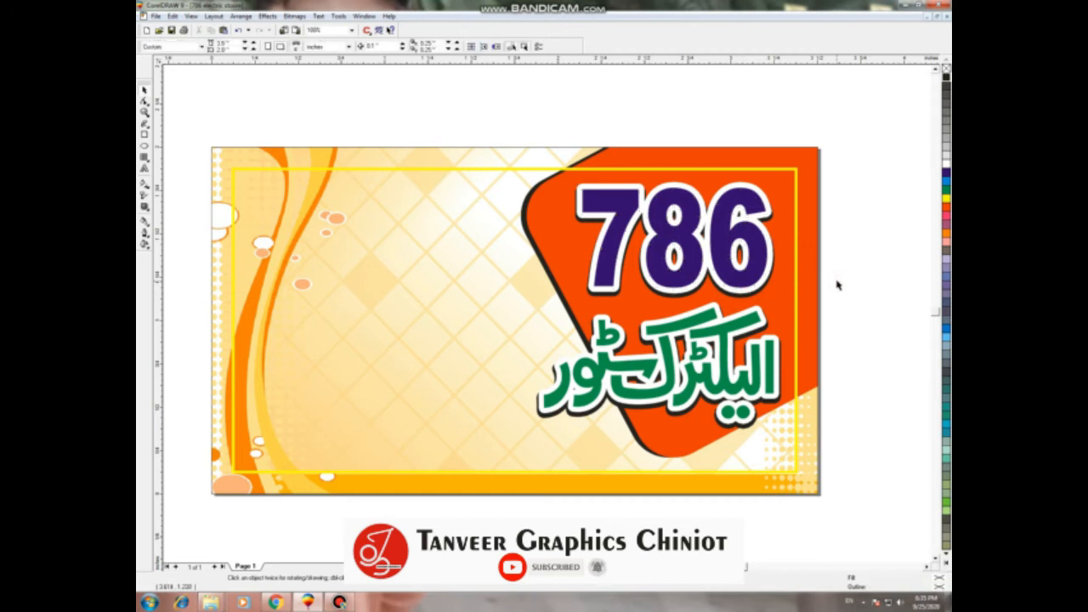
{"action": "key", "text": "F4"}
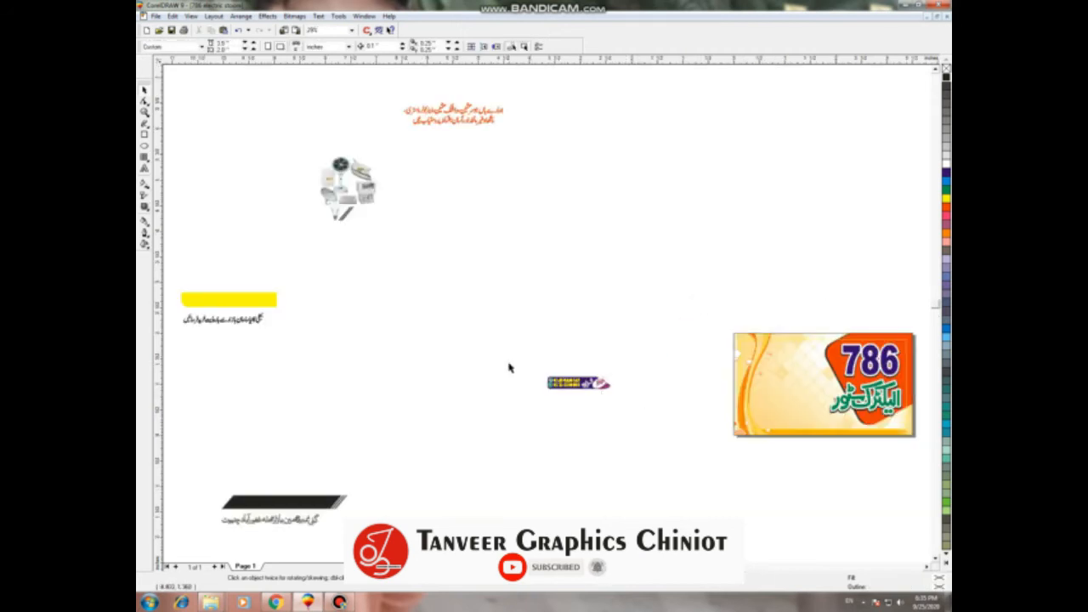
{"action": "left_click", "coordinate": [243, 318]}
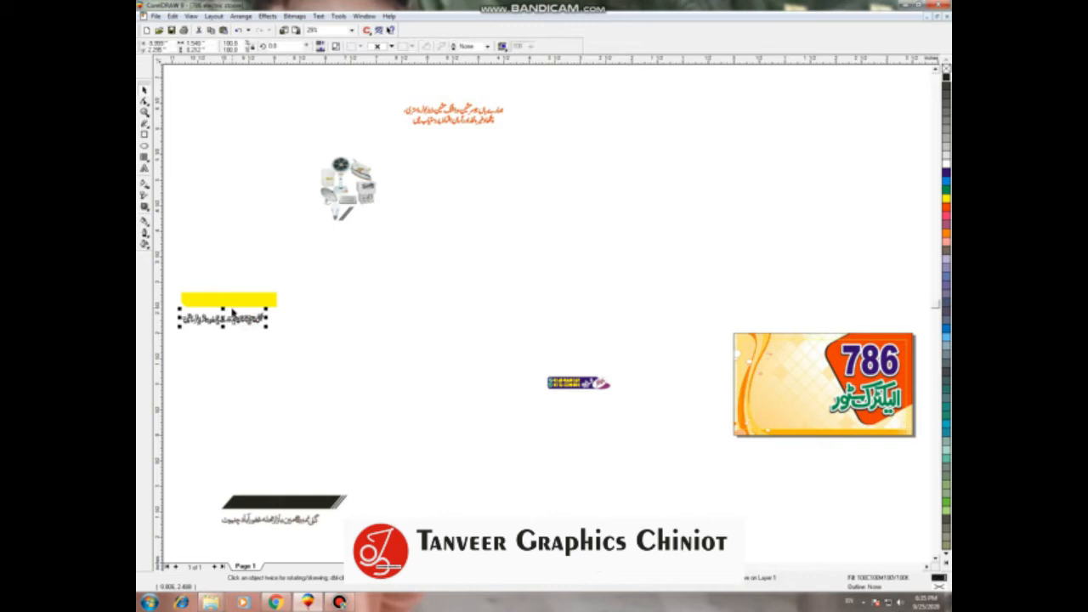
{"action": "left_click", "coordinate": [236, 302], "text": "shift"}
{"action": "left_click_drag", "start_coordinate": [231, 308], "coordinate": [845, 455]}
{"action": "key", "text": "shift+F2"}
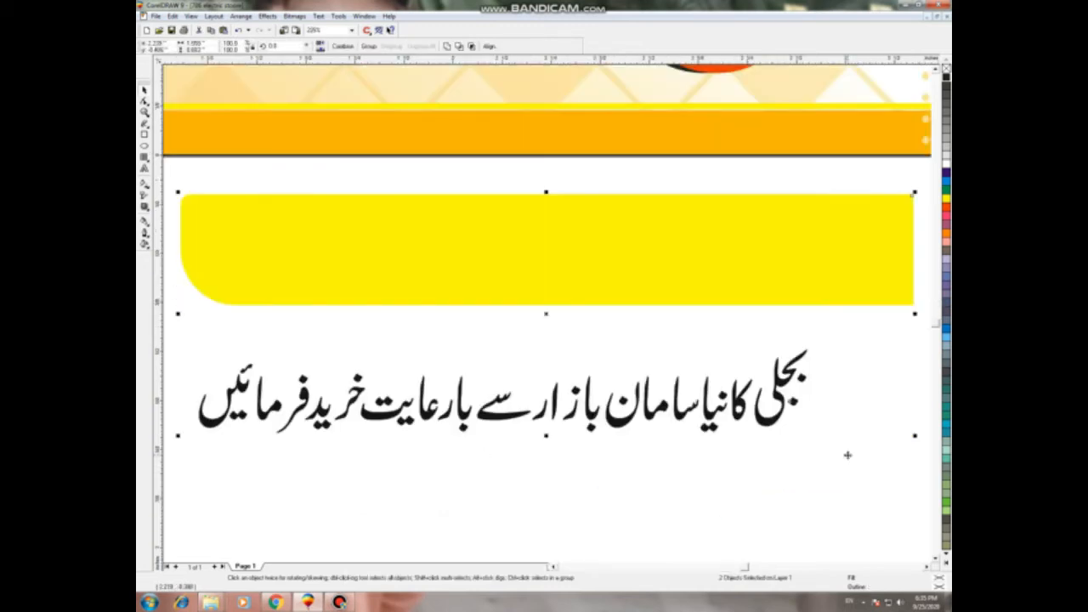
Step: Position the yellow bar across the middle of the banner
{"action": "left_click", "coordinate": [734, 513]}
{"action": "scroll", "coordinate": [731, 501], "scroll_direction": "down", "scroll_amount": 4}
{"action": "scroll", "coordinate": [761, 460], "scroll_direction": "down", "scroll_amount": 1}
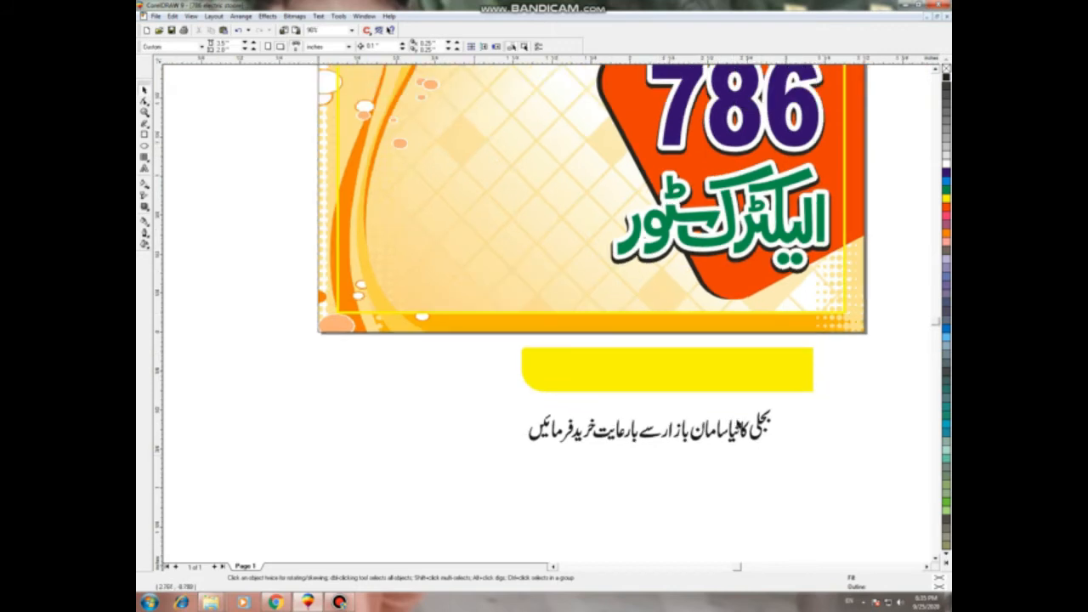
{"action": "left_click", "coordinate": [722, 371]}
{"action": "left_click_drag", "start_coordinate": [667, 370], "coordinate": [698, 293]}
{"action": "scroll", "coordinate": [748, 387], "scroll_direction": "down", "scroll_amount": 2}
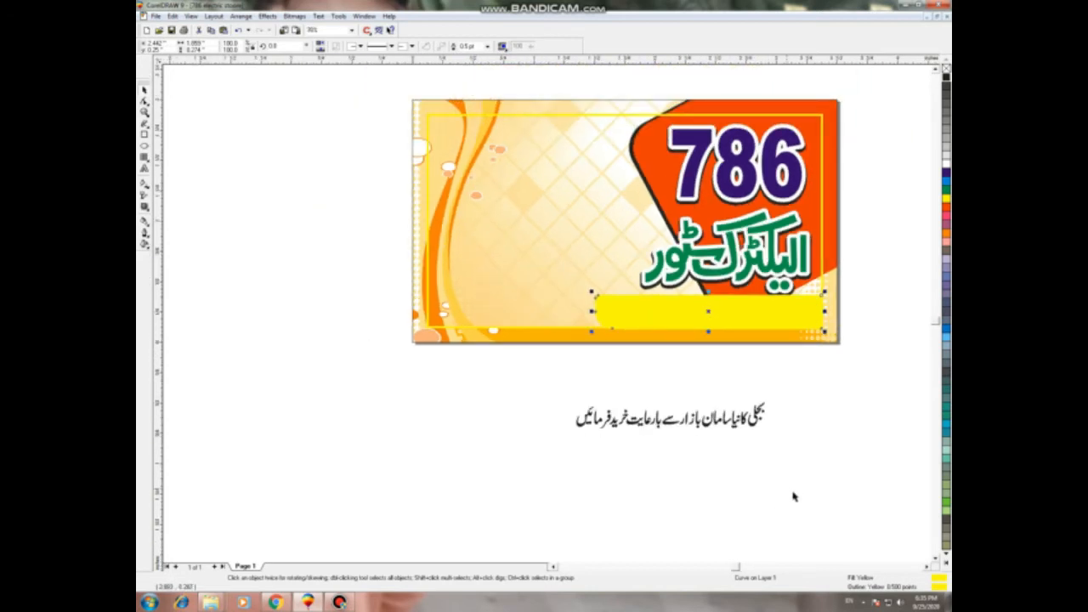
{"action": "left_click_drag", "start_coordinate": [706, 311], "coordinate": [551, 266]}
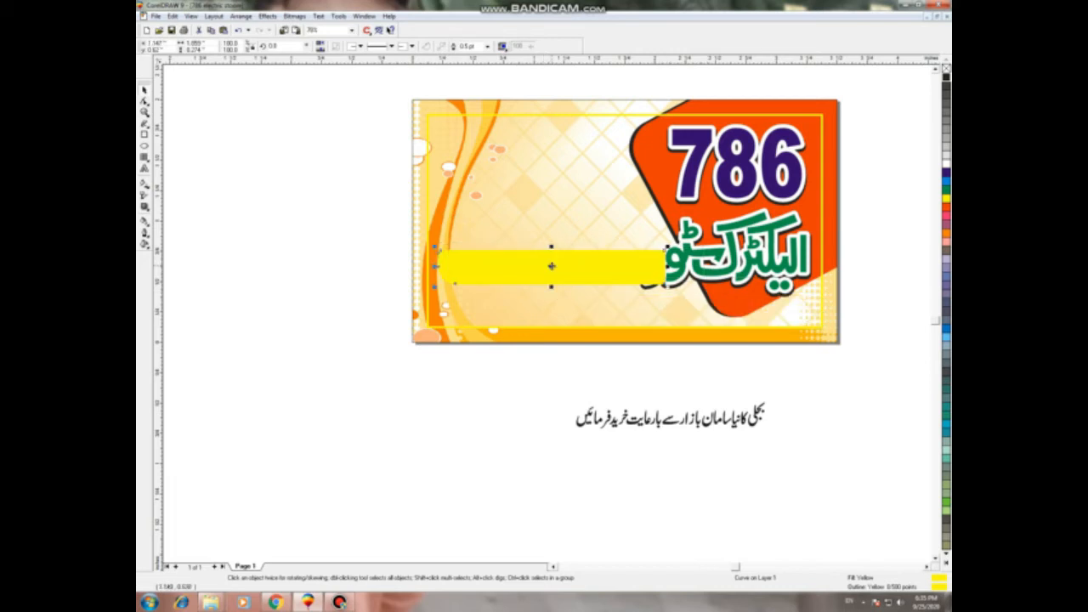
{"action": "scroll", "coordinate": [692, 278], "scroll_direction": "up", "scroll_amount": 1}
Step: Bring the green Urdu title in front of the yellow bar
{"action": "left_click_drag", "start_coordinate": [592, 382], "coordinate": [879, 170]}
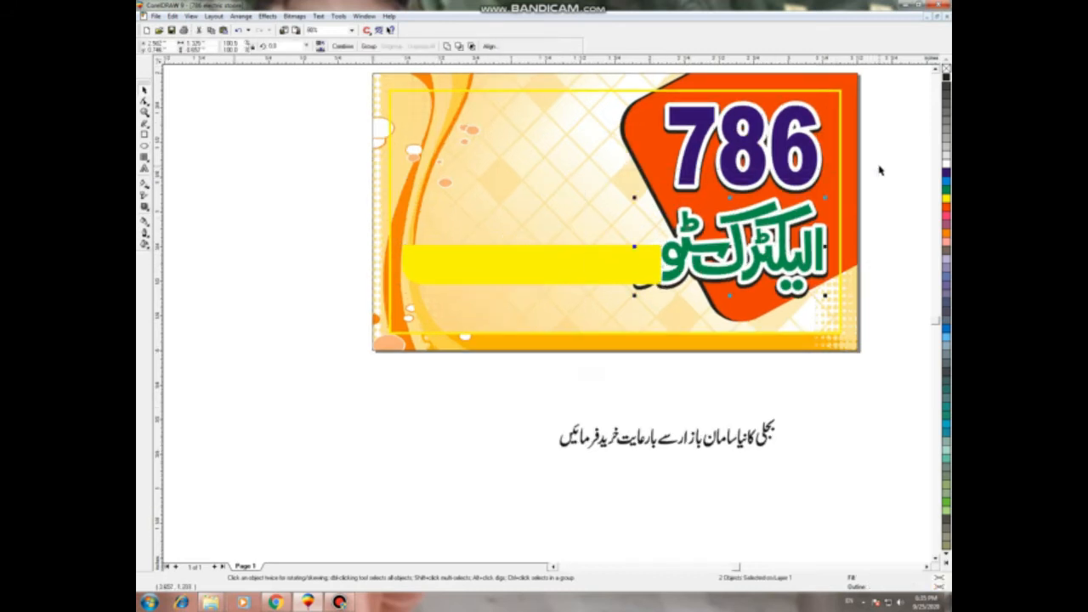
{"action": "key", "text": "shift+Page_Up"}
{"action": "left_click", "coordinate": [535, 396]}
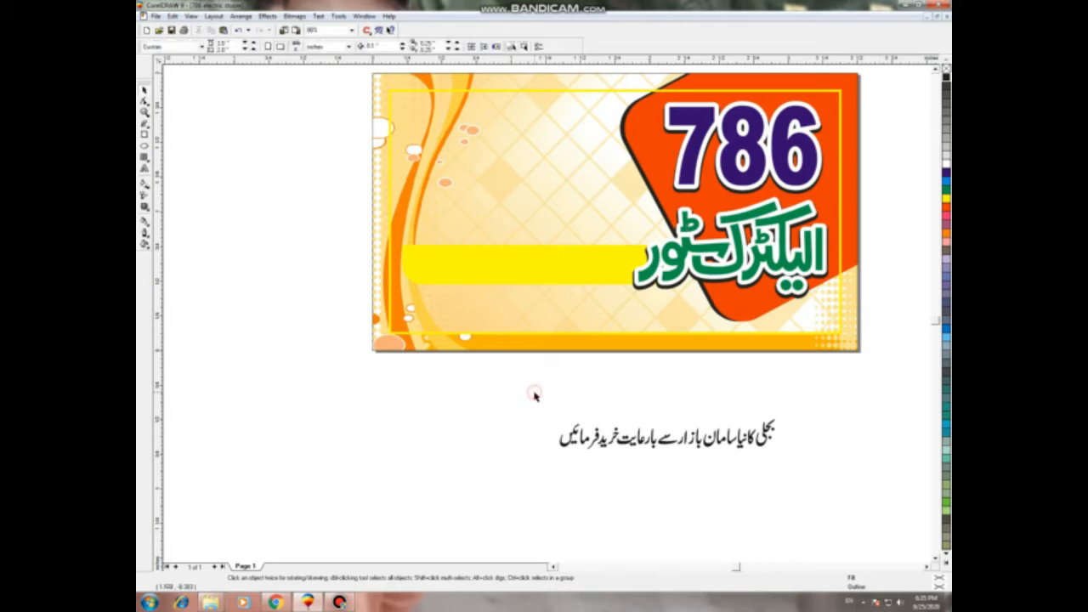
Step: Nudge the bar up and left and fill it dark purple
{"action": "scroll", "coordinate": [607, 257], "scroll_direction": "up", "scroll_amount": 3}
{"action": "scroll", "coordinate": [610, 253], "scroll_direction": "up", "scroll_amount": 2}
{"action": "left_click", "coordinate": [622, 260]}
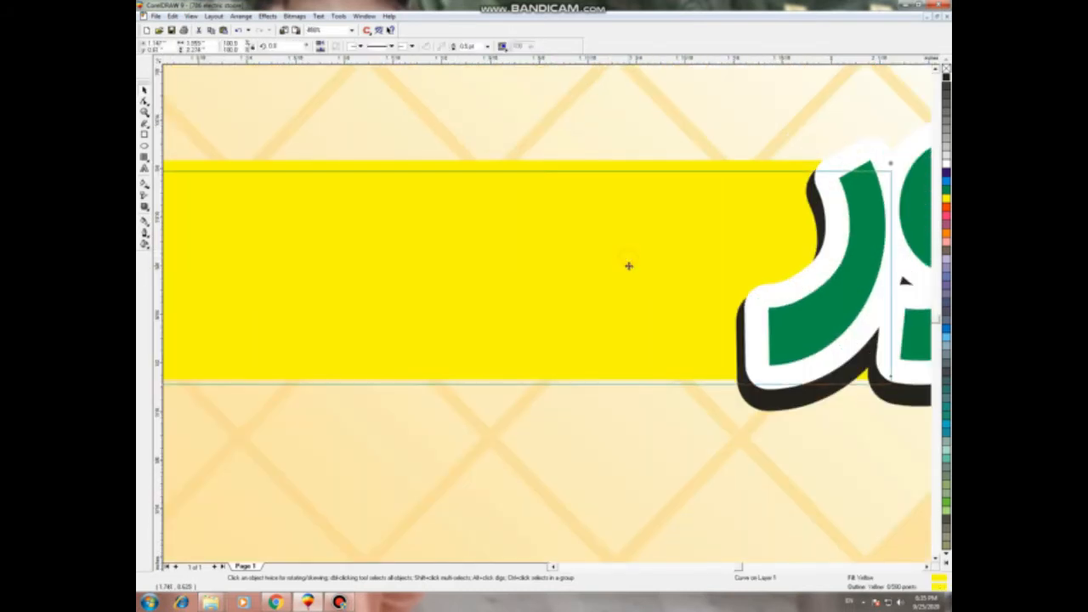
{"action": "left_click_drag", "start_coordinate": [629, 267], "coordinate": [601, 260]}
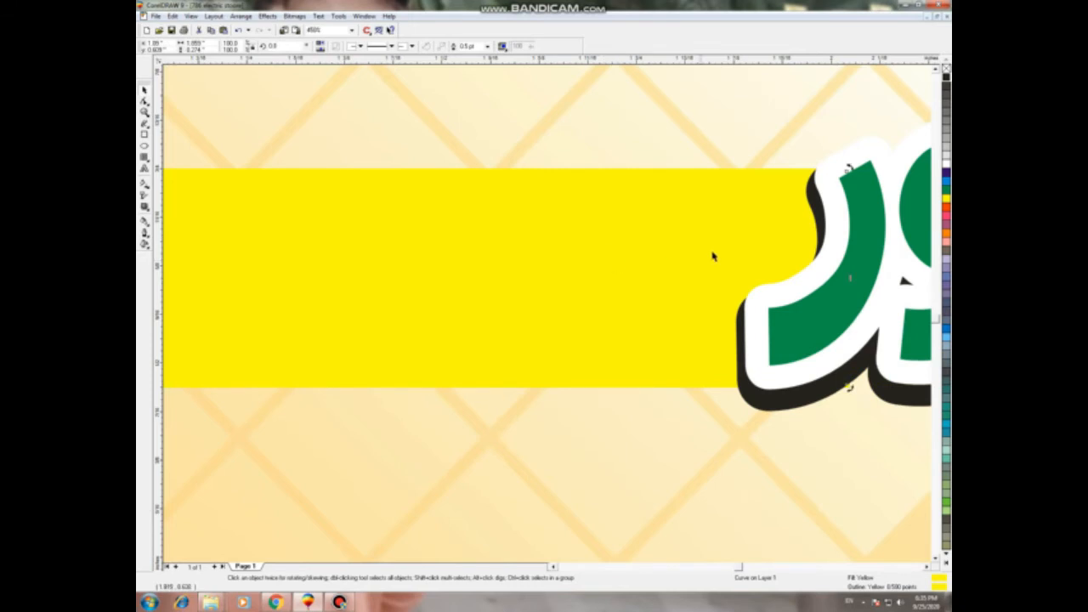
{"action": "scroll", "coordinate": [714, 253], "scroll_direction": "down", "scroll_amount": 5}
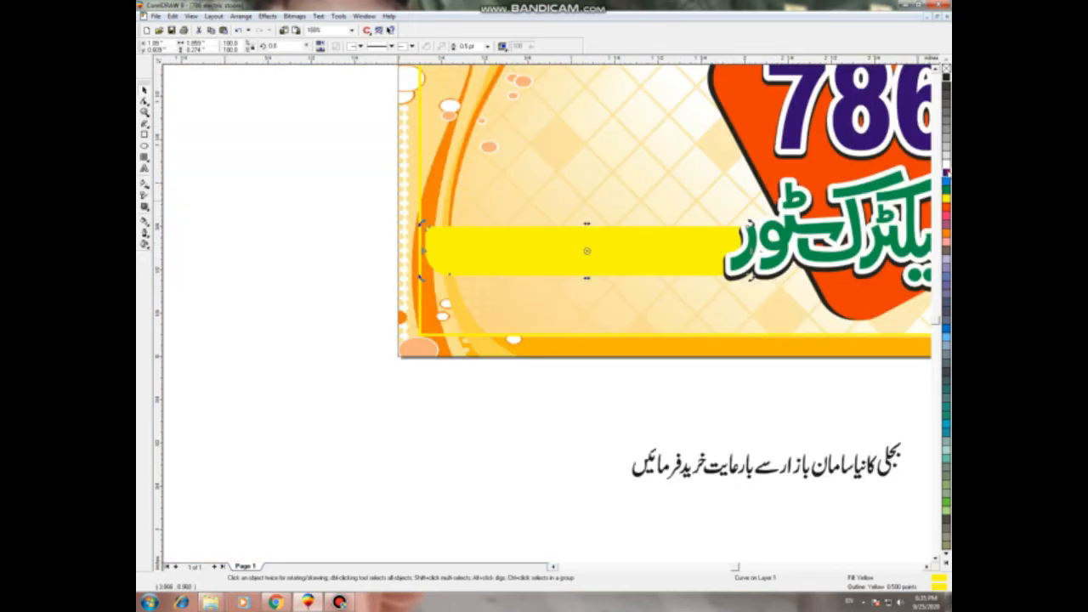
{"action": "left_click", "coordinate": [945, 168]}
Step: Give the purple bar a white outline
{"action": "right_click", "coordinate": [946, 163]}
{"action": "left_click", "coordinate": [329, 318]}
{"action": "key", "text": "F4"}
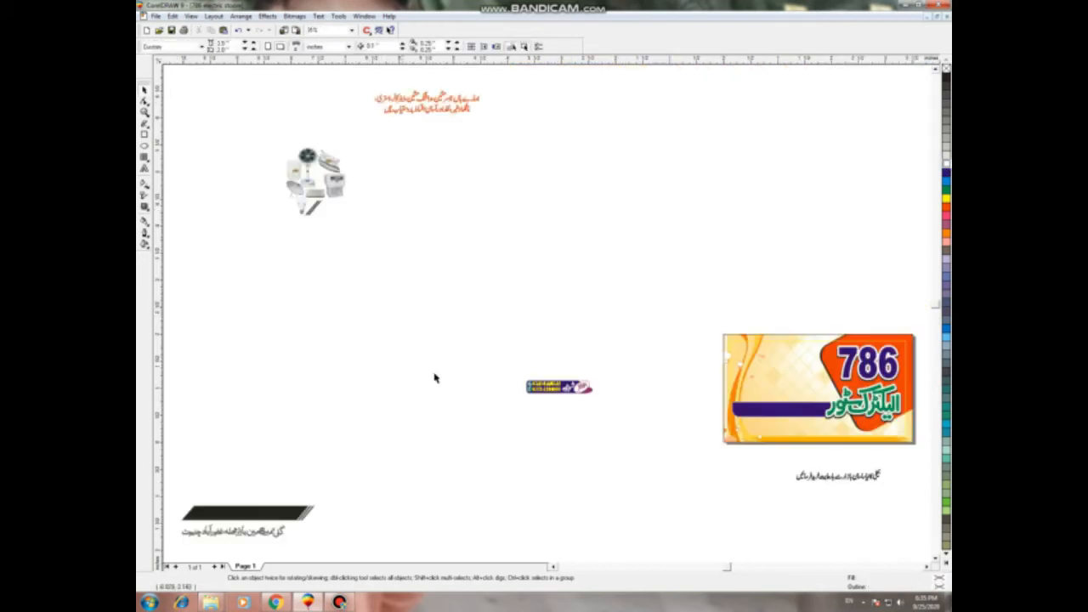
Step: Centre the Urdu text line horizontally and vertically on the purple bar
{"action": "left_click", "coordinate": [825, 477]}
{"action": "left_click", "coordinate": [775, 414], "text": "shift"}
{"action": "key", "text": "shift+F2"}
{"action": "left_click", "coordinate": [525, 406]}
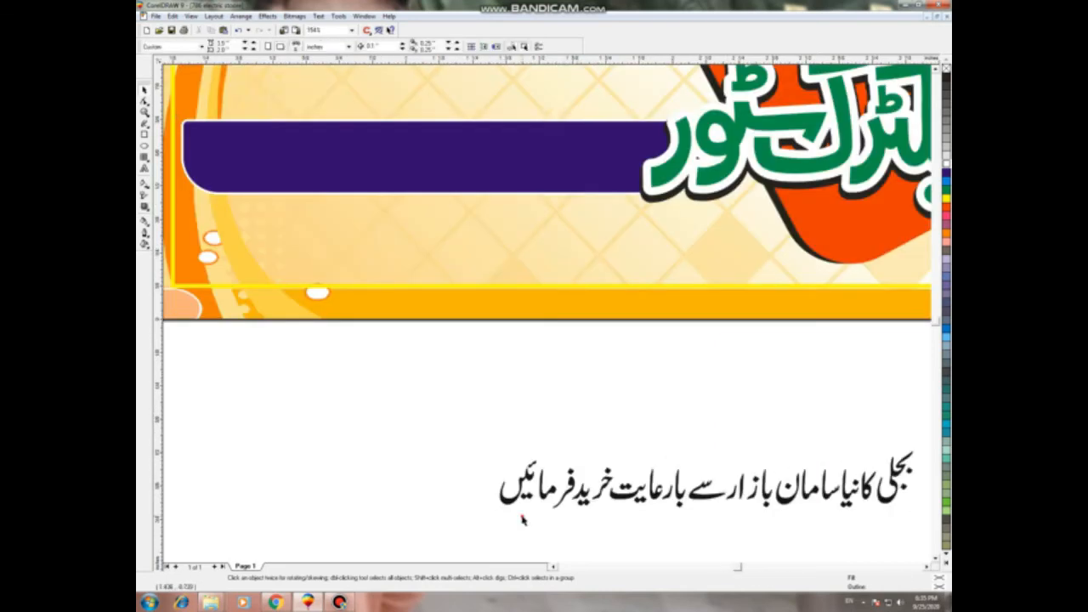
{"action": "left_click", "coordinate": [522, 491]}
{"action": "left_click", "coordinate": [417, 139], "text": "shift"}
{"action": "key", "text": "e"}
{"action": "key", "text": "c"}
{"action": "left_click", "coordinate": [531, 441]}
Step: Shift the Urdu text slightly left and make it white
{"action": "left_click_drag", "start_coordinate": [512, 183], "coordinate": [496, 180]}
{"action": "left_click", "coordinate": [946, 161]}
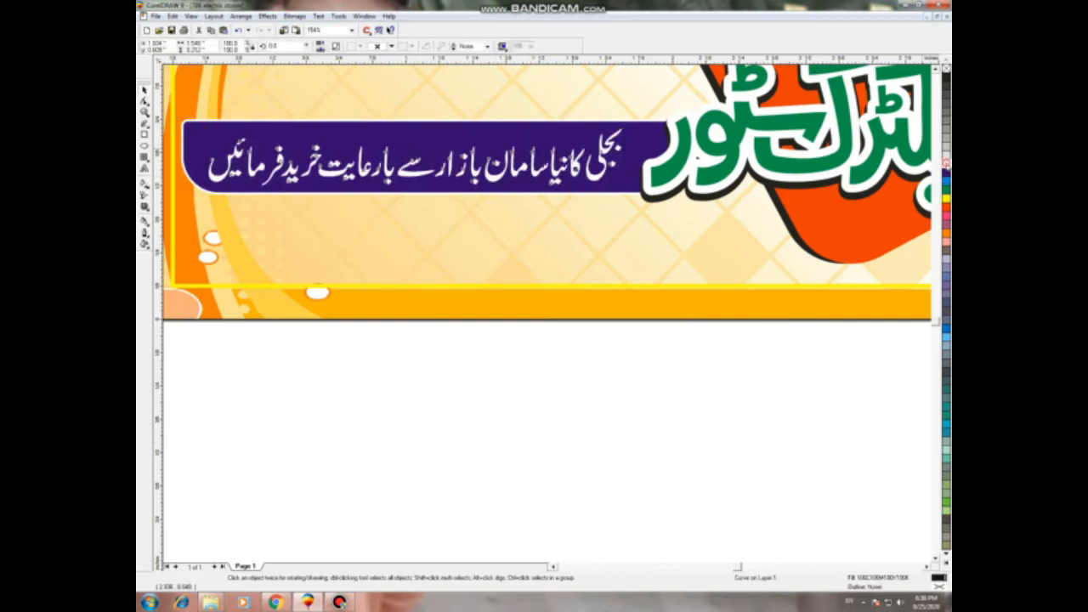
{"action": "key", "text": "F4"}
{"action": "left_click", "coordinate": [722, 478]}
{"action": "scroll", "coordinate": [820, 417], "scroll_direction": "up", "scroll_amount": 1}
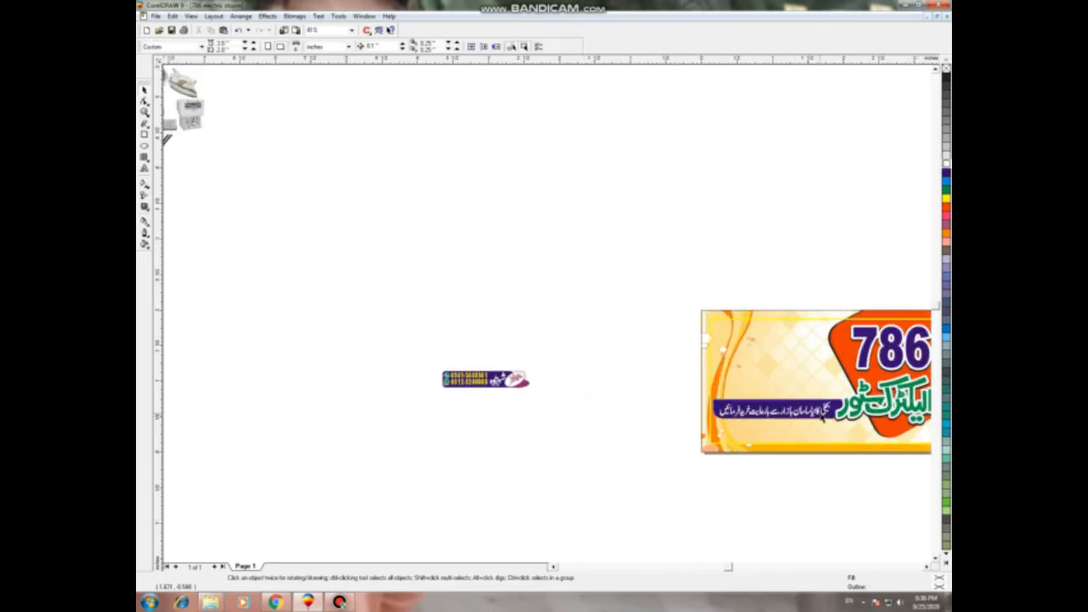
Step: Zoom to the phone-number bar, delete its purple oval, then restore it
{"action": "left_click_drag", "start_coordinate": [408, 340], "coordinate": [576, 397]}
{"action": "key", "text": "shift+F2"}
{"action": "left_click", "coordinate": [835, 387]}
{"action": "key", "text": "Delete"}
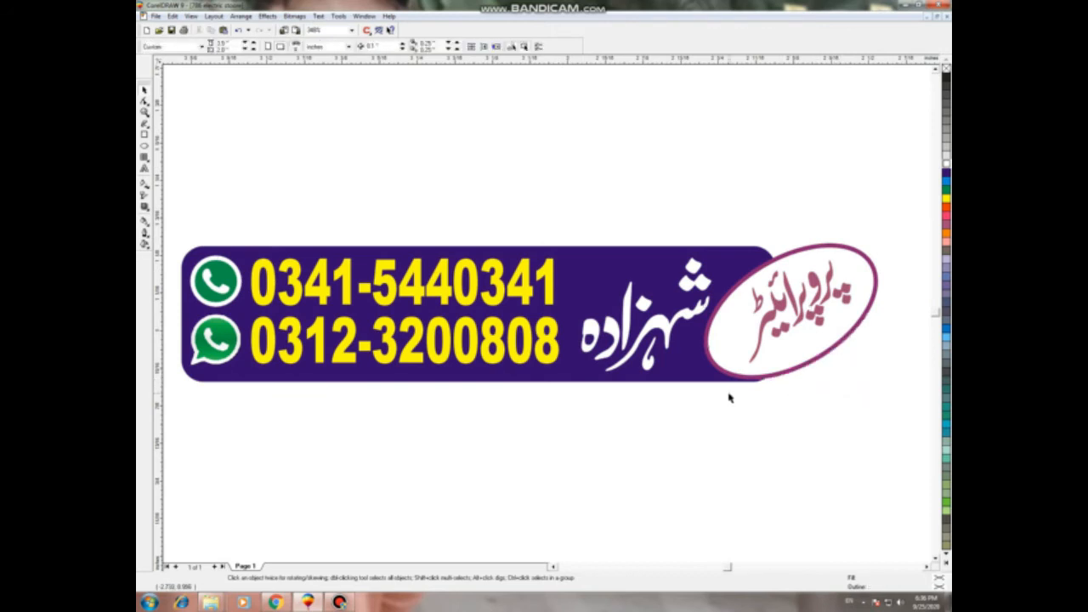
{"action": "key", "text": "ctrl+z"}
{"action": "key", "text": "F3"}
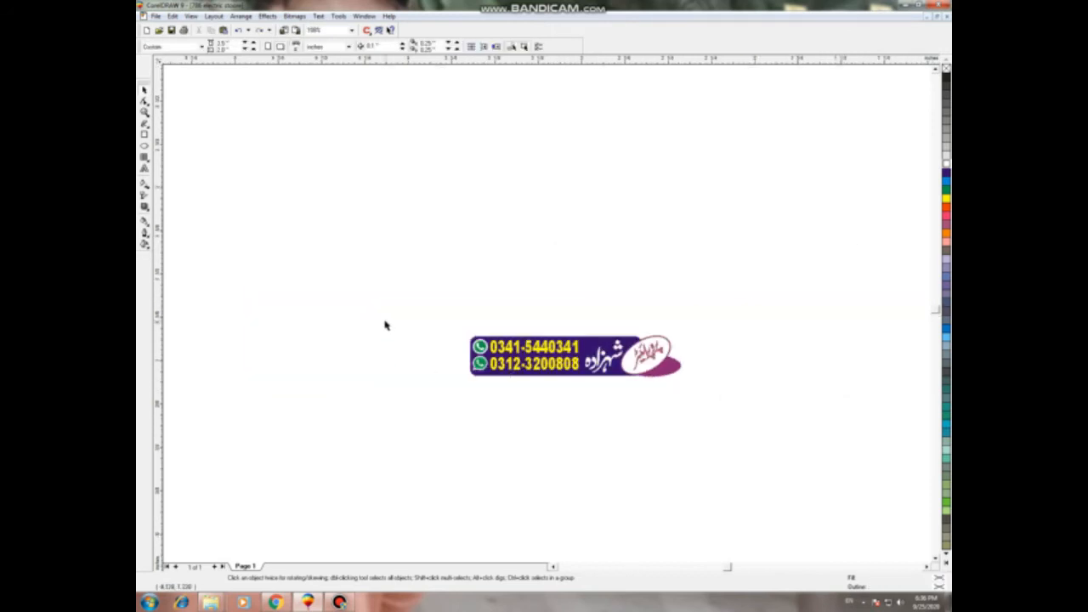
Step: Move the whole phone-number bar onto the banner's top-left corner
{"action": "scroll", "coordinate": [385, 325], "scroll_direction": "down", "scroll_amount": 3}
{"action": "left_click_drag", "start_coordinate": [386, 304], "coordinate": [610, 378]}
{"action": "scroll", "coordinate": [445, 362], "scroll_direction": "down", "scroll_amount": 2}
{"action": "left_click_drag", "start_coordinate": [473, 348], "coordinate": [752, 311]}
{"action": "key", "text": "shift+F2"}
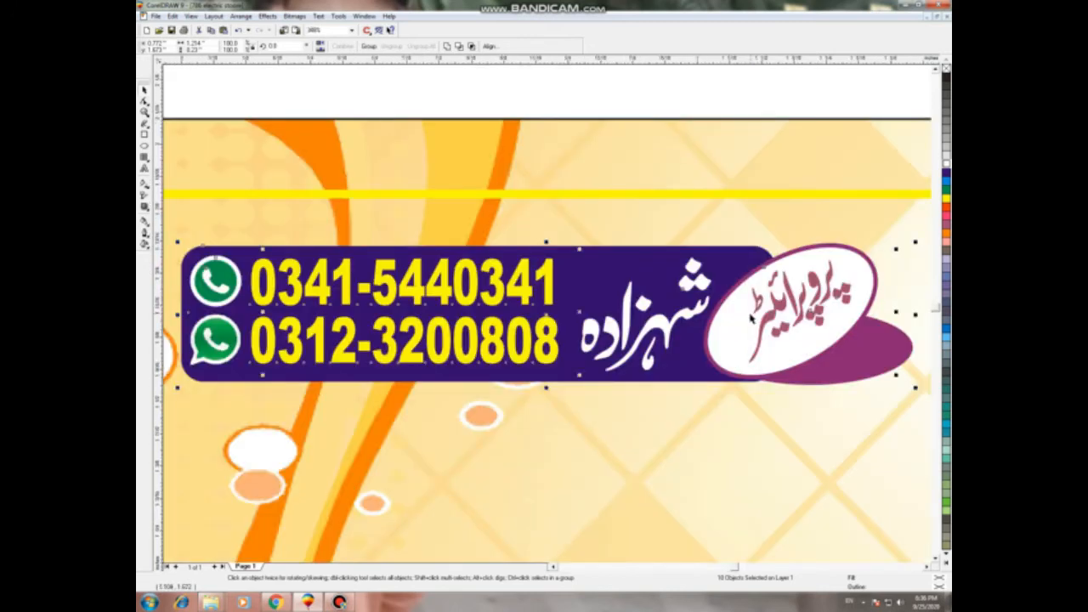
{"action": "scroll", "coordinate": [750, 316], "scroll_direction": "down", "scroll_amount": 4}
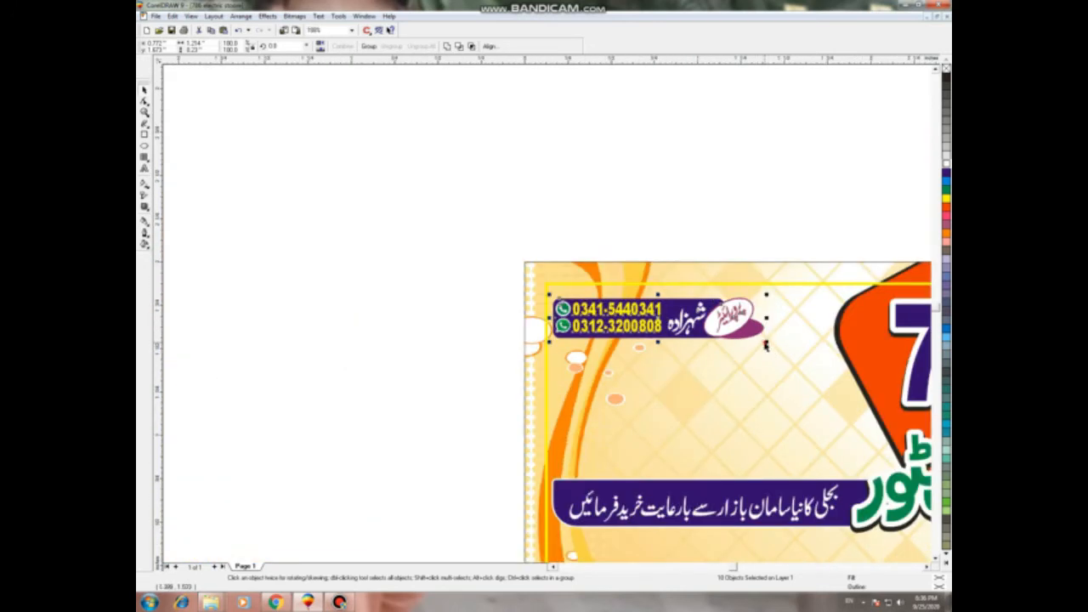
{"action": "left_click", "coordinate": [764, 345]}
{"action": "left_click", "coordinate": [407, 311]}
{"action": "left_click_drag", "start_coordinate": [468, 277], "coordinate": [672, 364]}
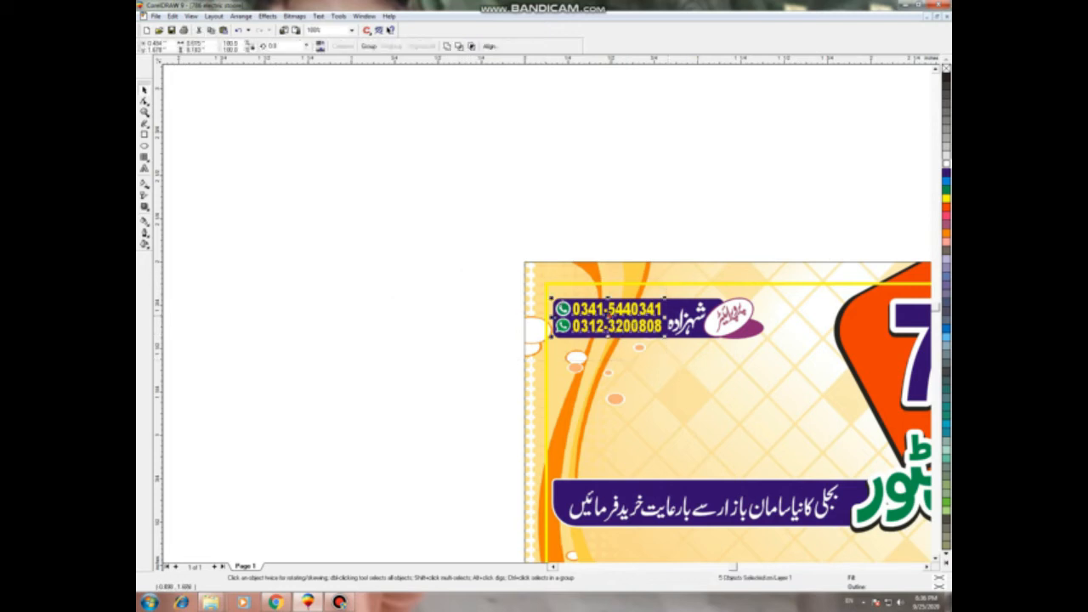
Step: Move the phone numbers aside and delete the purple name bar
{"action": "left_click_drag", "start_coordinate": [612, 316], "coordinate": [408, 374]}
{"action": "left_click", "coordinate": [442, 443]}
{"action": "left_click", "coordinate": [595, 334]}
{"action": "key", "text": "Delete"}
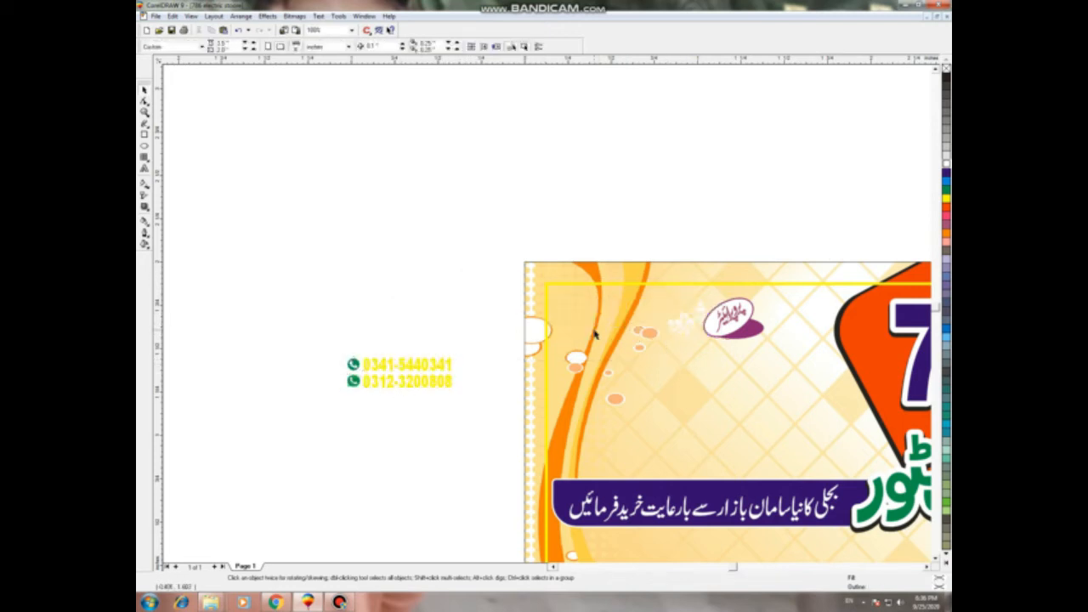
Step: Enlarge the oval logo
{"action": "left_click_drag", "start_coordinate": [621, 233], "coordinate": [727, 356]}
{"action": "left_click_drag", "start_coordinate": [694, 233], "coordinate": [832, 331]}
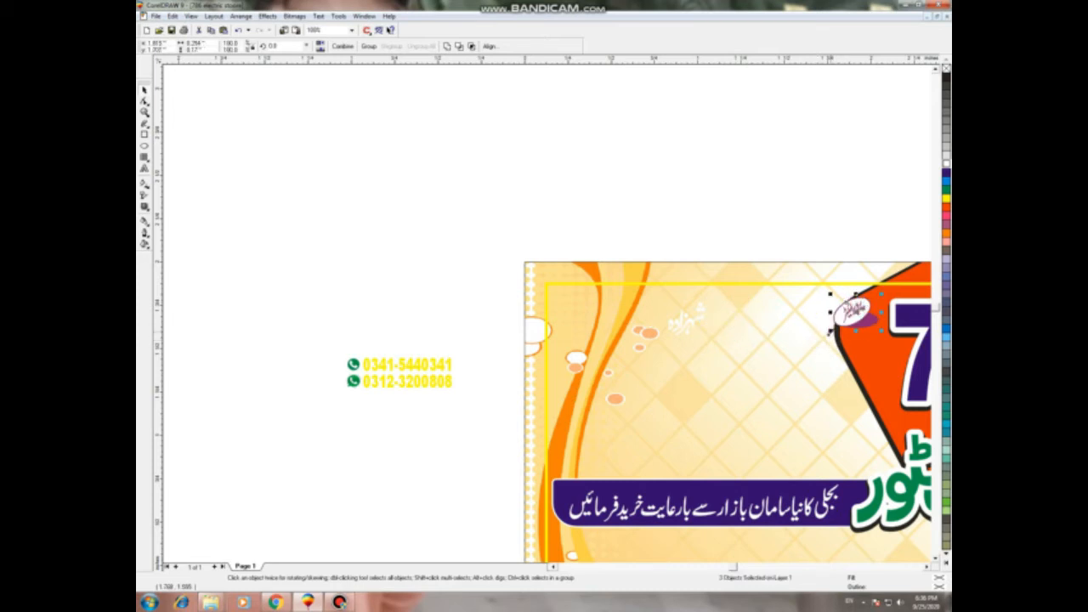
{"action": "key", "text": "shift+F2"}
{"action": "scroll", "coordinate": [783, 327], "scroll_direction": "down", "scroll_amount": 3}
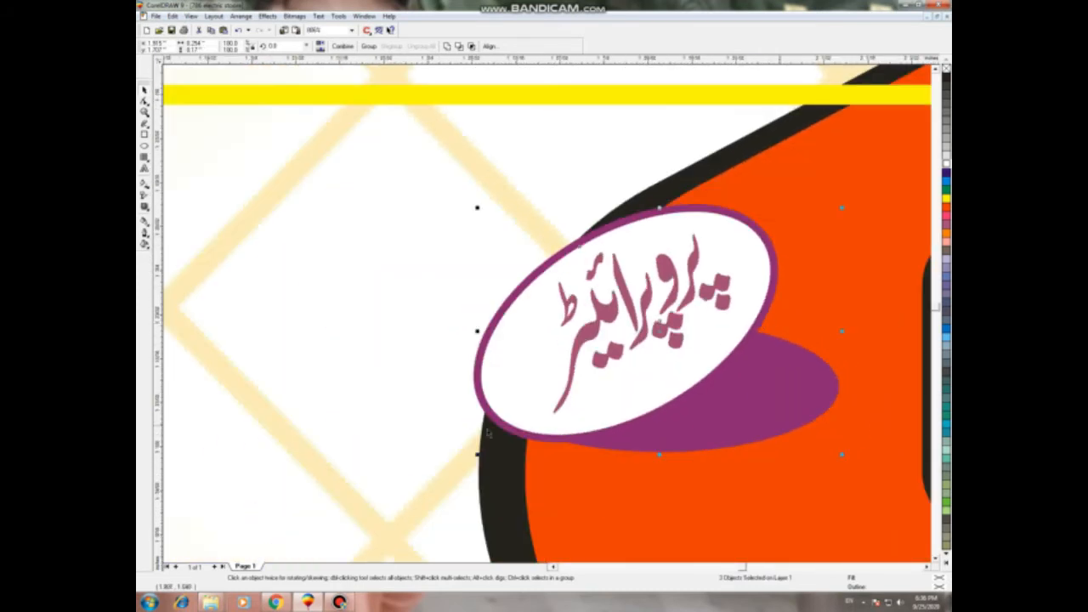
{"action": "left_click_drag", "start_coordinate": [476, 454], "coordinate": [432, 395]}
{"action": "left_click", "coordinate": [387, 282]}
Step: Fill the ellipse black with a white outline and colour its Urdu text yellow
{"action": "left_click", "coordinate": [604, 416]}
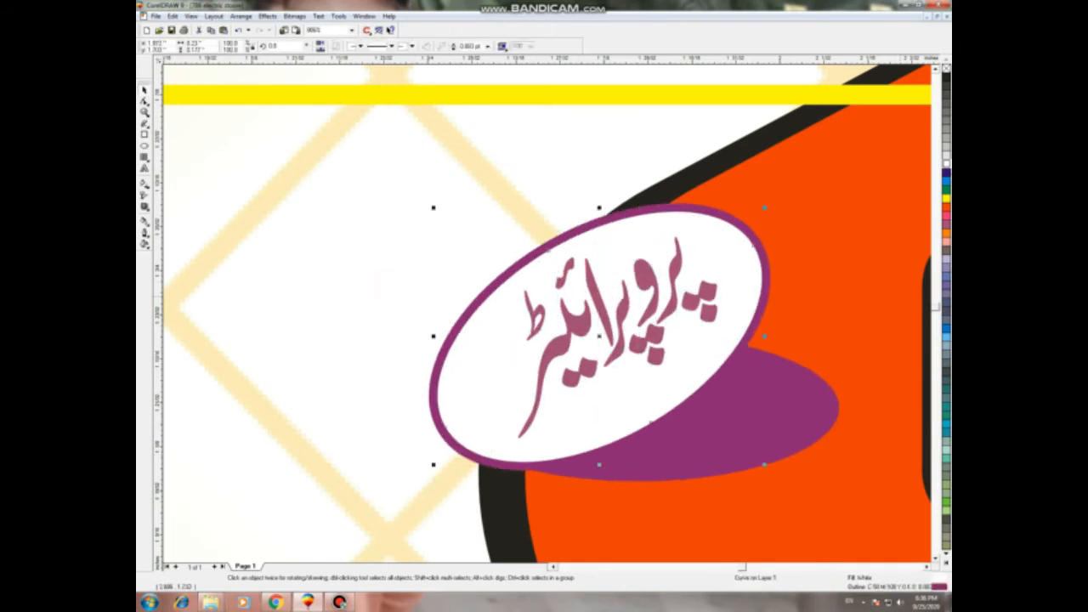
{"action": "left_click", "coordinate": [945, 174]}
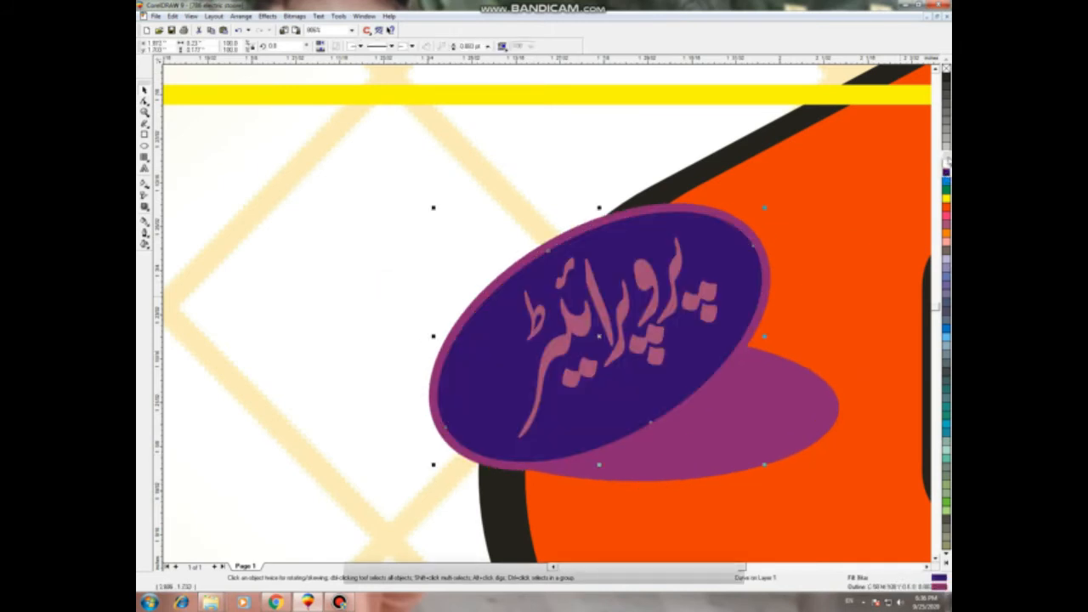
{"action": "right_click", "coordinate": [945, 162]}
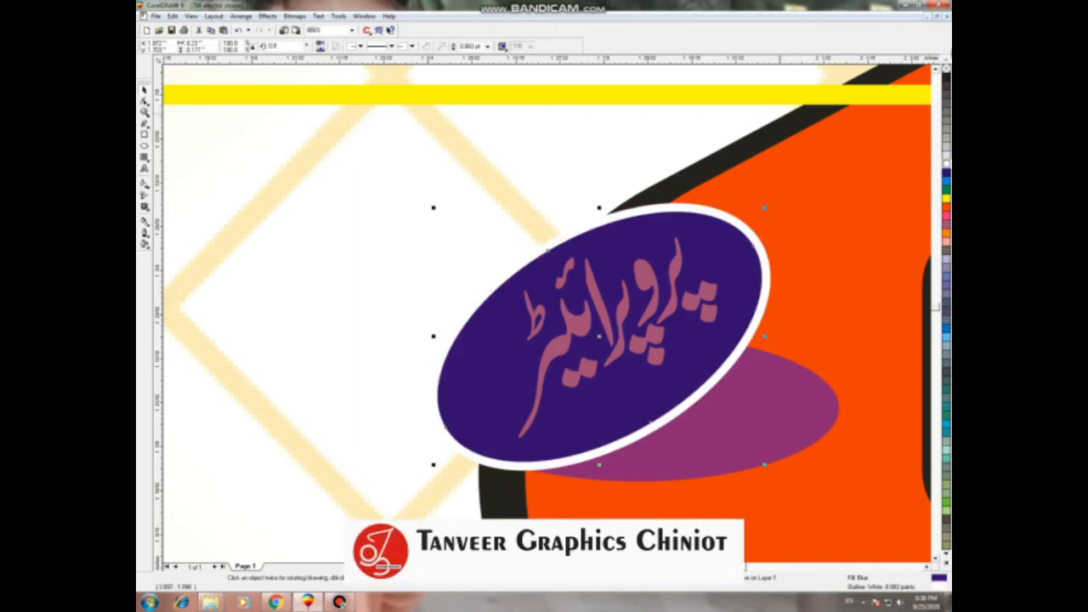
{"action": "left_click", "coordinate": [945, 79]}
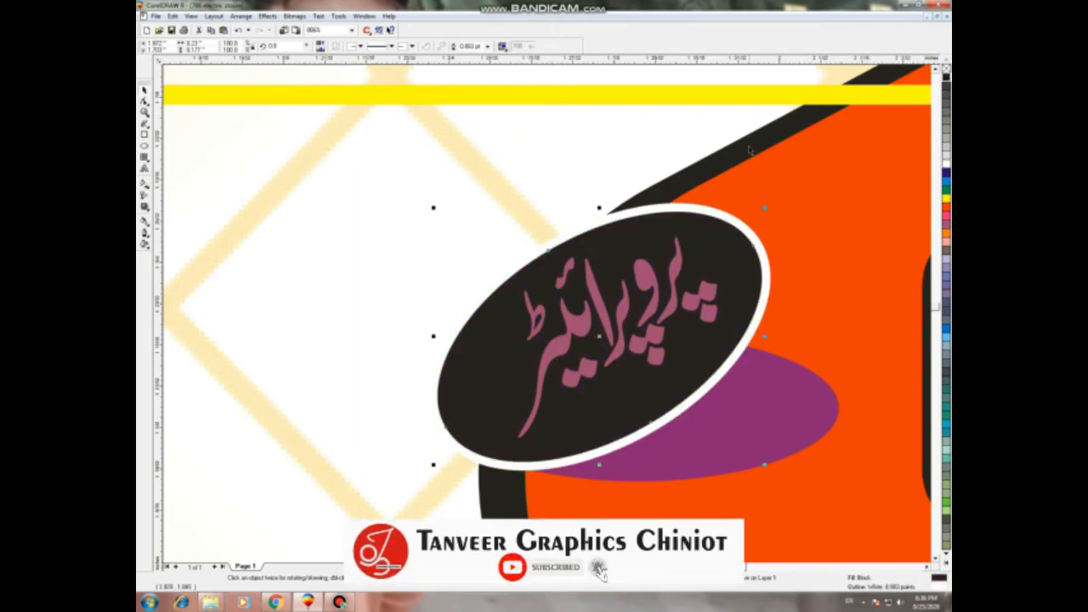
{"action": "scroll", "coordinate": [759, 146], "scroll_direction": "down", "scroll_amount": 1}
{"action": "left_click", "coordinate": [695, 299]}
{"action": "left_click", "coordinate": [945, 197]}
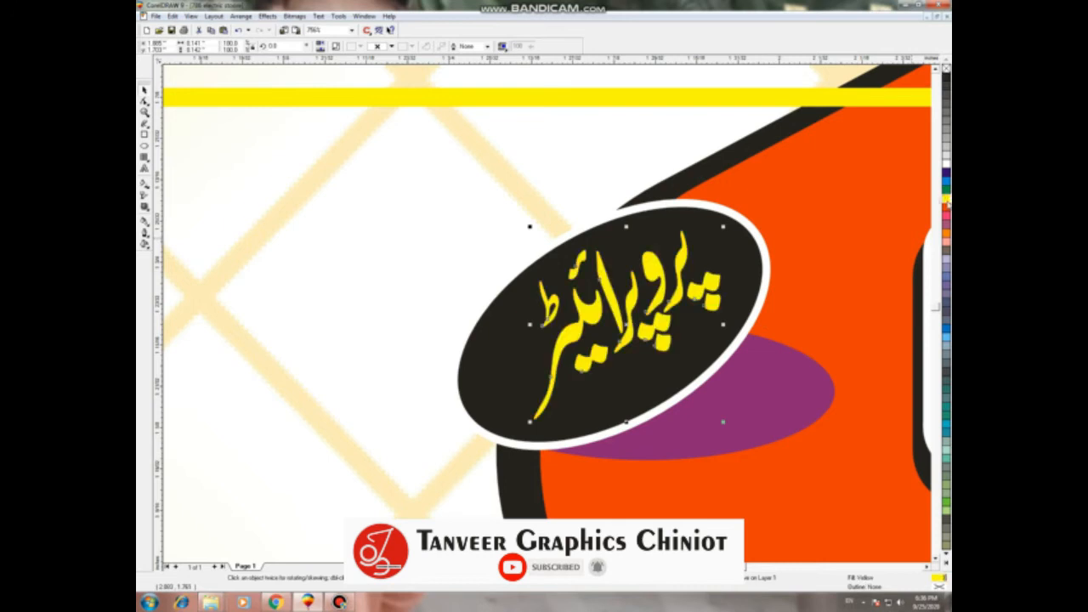
Step: Recolour the purple shadow ellipse to 20% black
{"action": "left_click", "coordinate": [810, 390]}
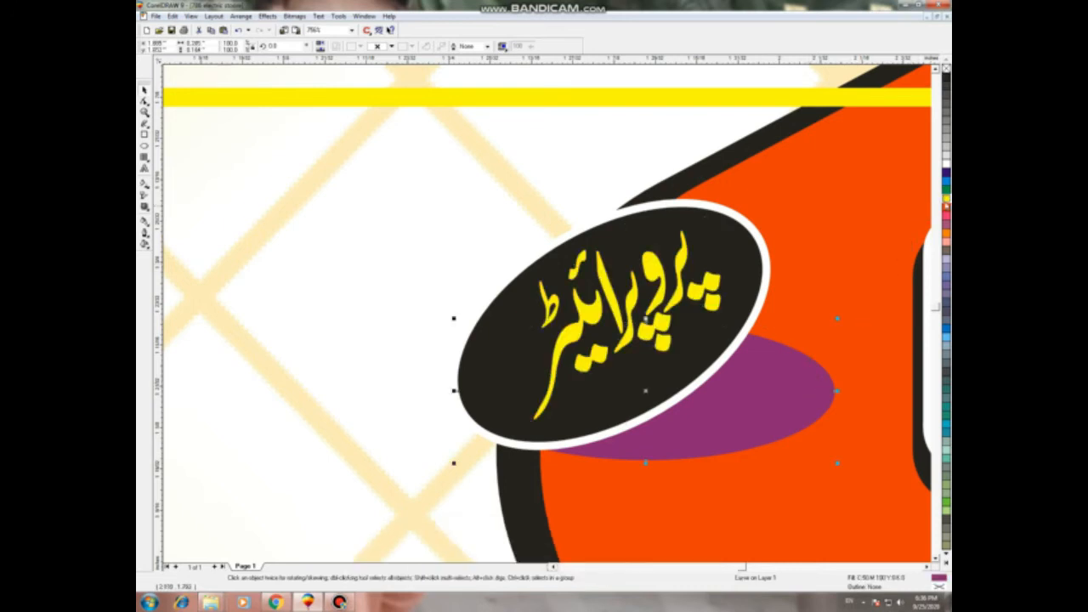
{"action": "left_click", "coordinate": [945, 126]}
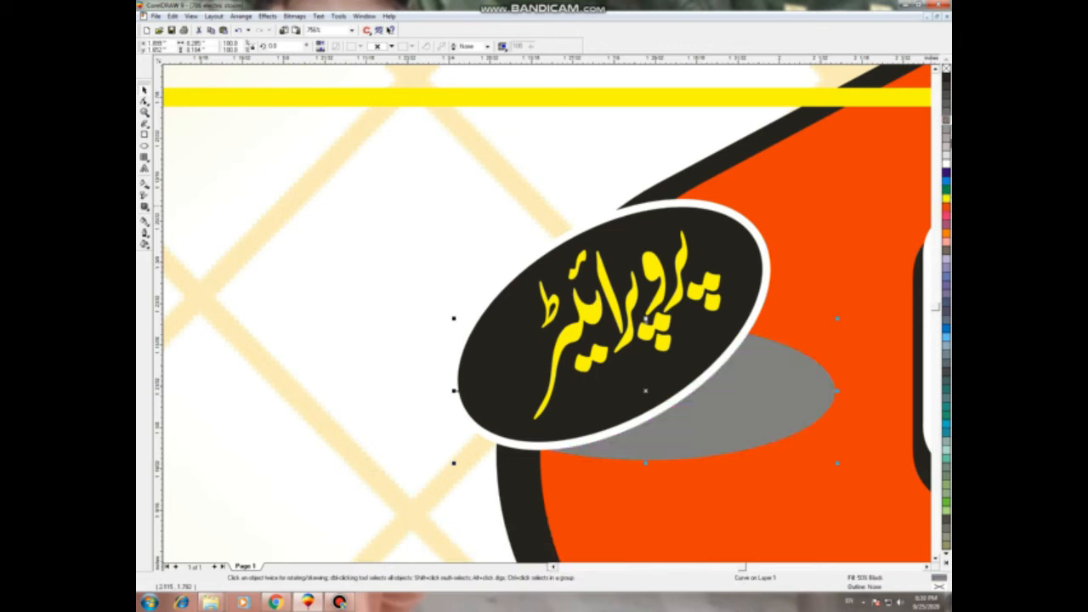
{"action": "left_click", "coordinate": [945, 147]}
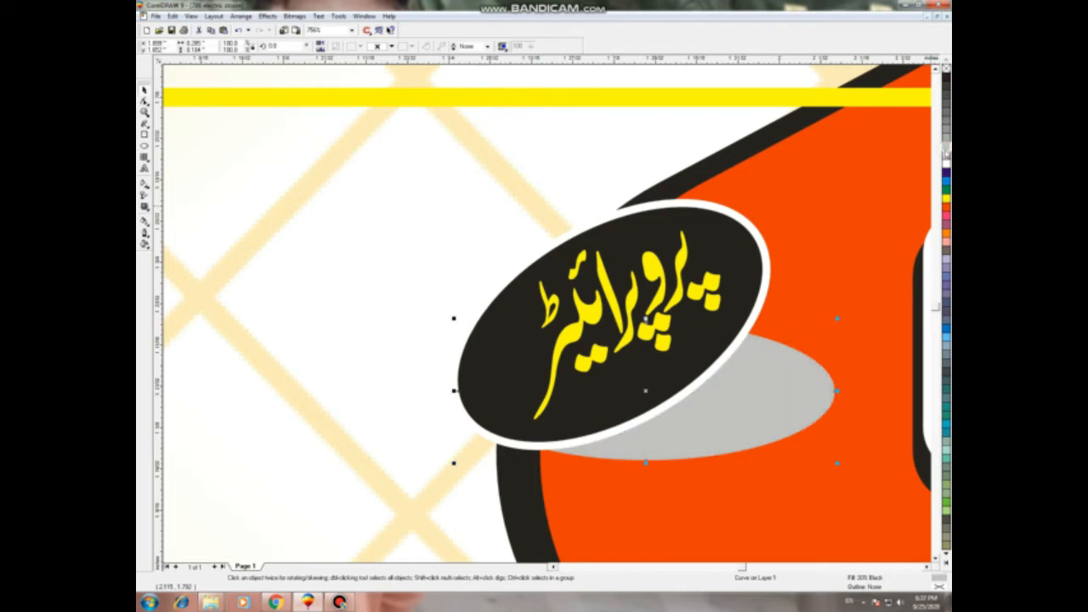
{"action": "scroll", "coordinate": [725, 181], "scroll_direction": "down", "scroll_amount": 5}
{"action": "left_click", "coordinate": [696, 117]}
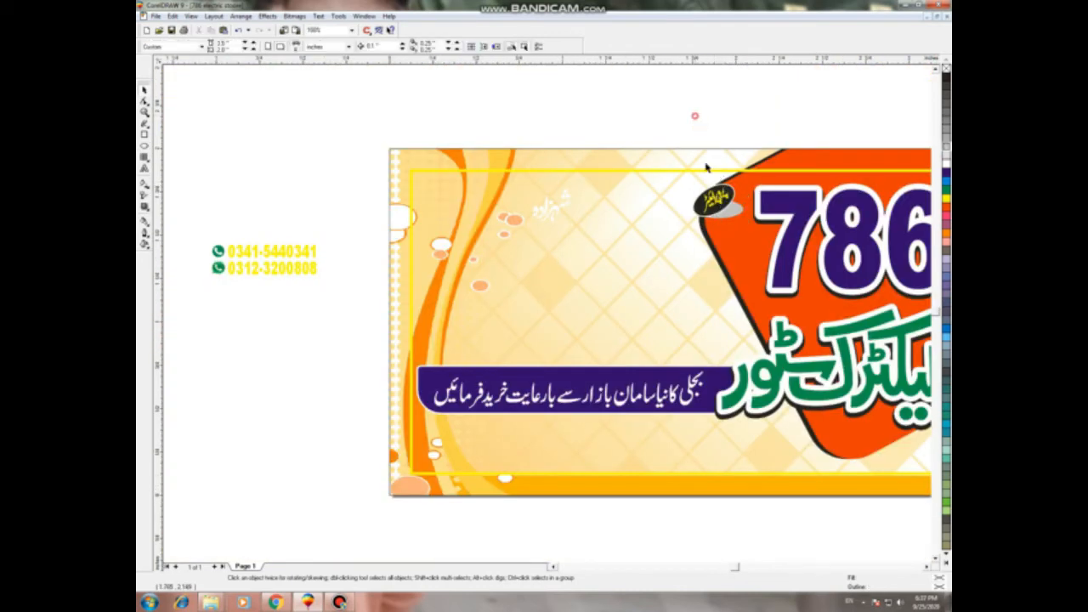
Step: Enlarge the faint white Urdu word and move it beside the black badge
{"action": "scroll", "coordinate": [733, 208], "scroll_direction": "up", "scroll_amount": 4}
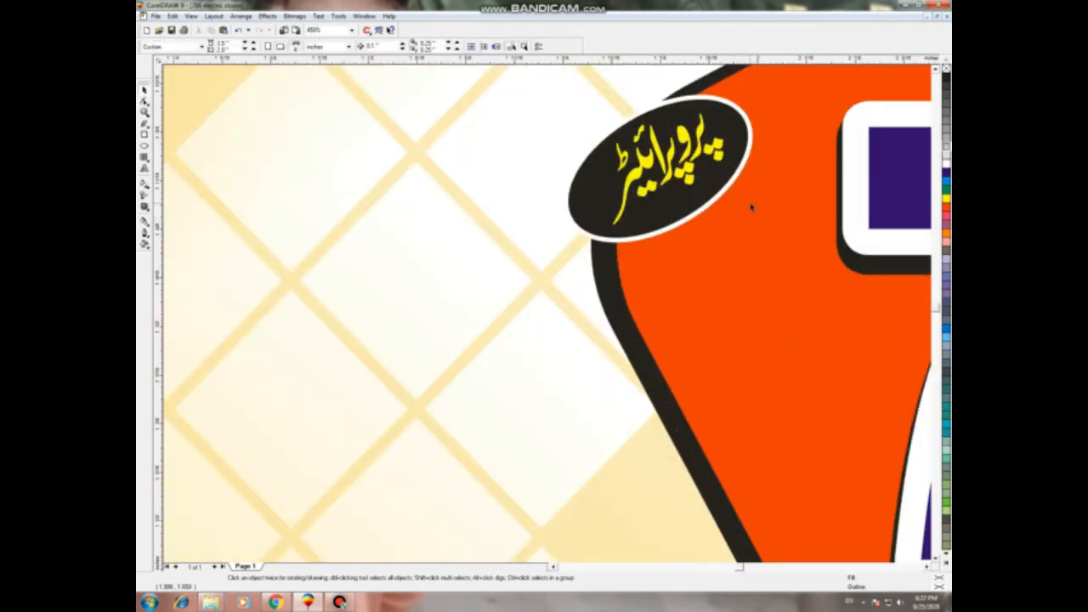
{"action": "scroll", "coordinate": [750, 206], "scroll_direction": "down", "scroll_amount": 5}
{"action": "scroll", "coordinate": [799, 334], "scroll_direction": "up", "scroll_amount": 3}
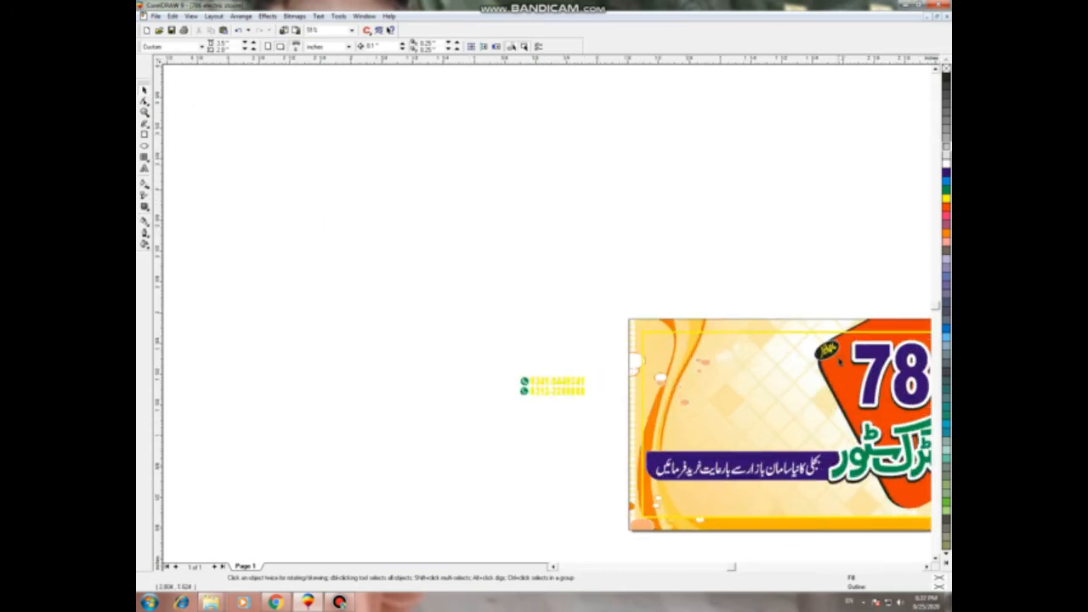
{"action": "left_click", "coordinate": [812, 340]}
{"action": "scroll", "coordinate": [807, 353], "scroll_direction": "up", "scroll_amount": 1}
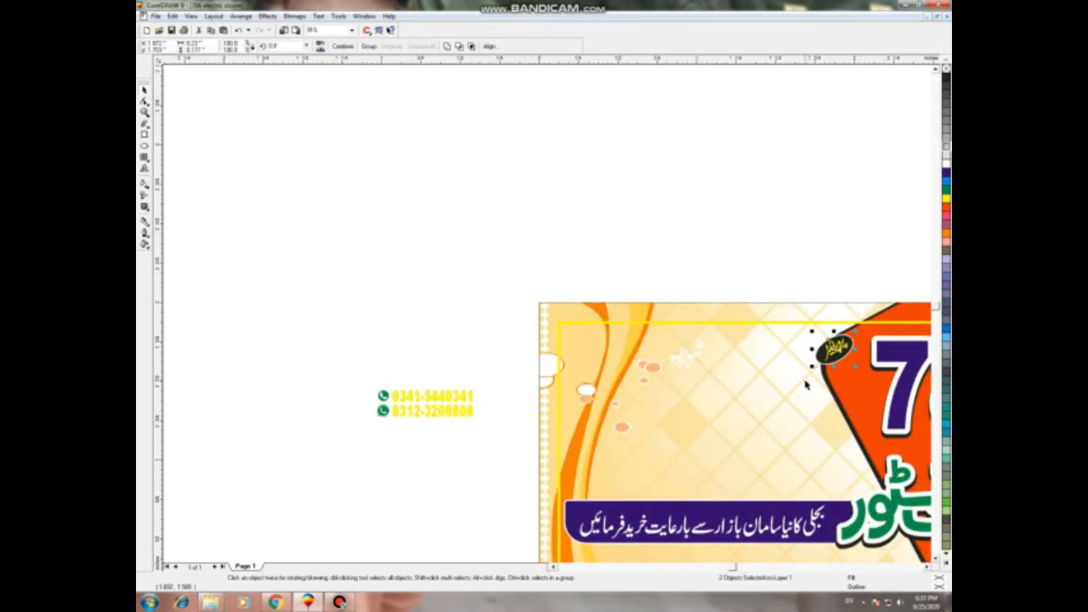
{"action": "left_click", "coordinate": [693, 253]}
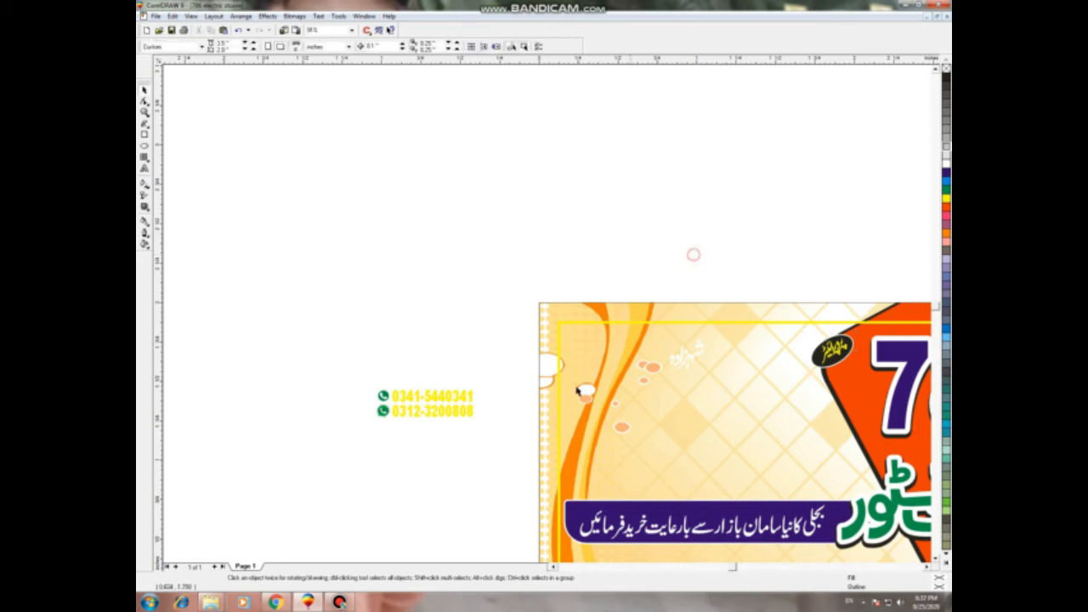
{"action": "left_click", "coordinate": [684, 357]}
{"action": "left_click_drag", "start_coordinate": [710, 375], "coordinate": [738, 400]}
{"action": "left_click_drag", "start_coordinate": [701, 369], "coordinate": [774, 357]}
Step: Fill the word blue with a width-3 white outline, rounded corners, behind fill
{"action": "key", "text": "shift+F2"}
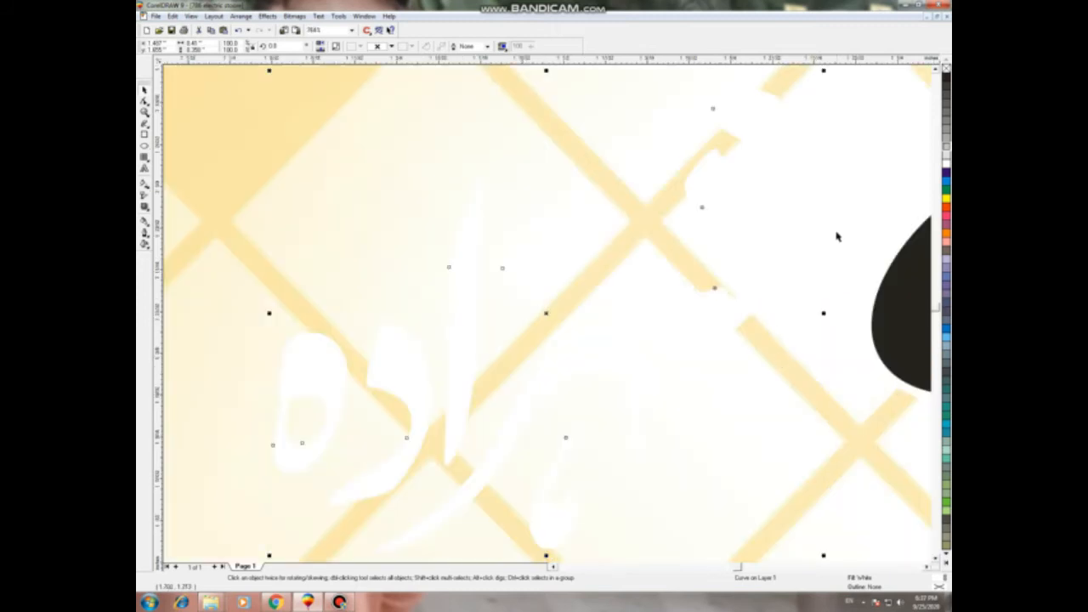
{"action": "scroll", "coordinate": [837, 236], "scroll_direction": "down", "scroll_amount": 2}
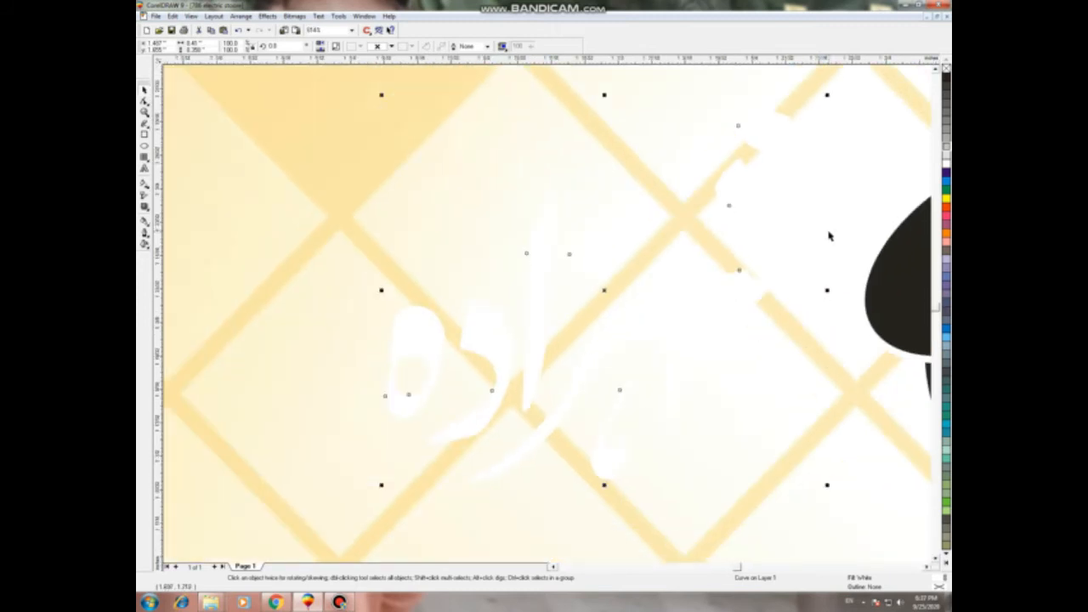
{"action": "left_click", "coordinate": [946, 173]}
{"action": "right_click", "coordinate": [946, 163]}
{"action": "key", "text": "F12"}
{"action": "left_click_drag", "start_coordinate": [470, 247], "coordinate": [145, 269]}
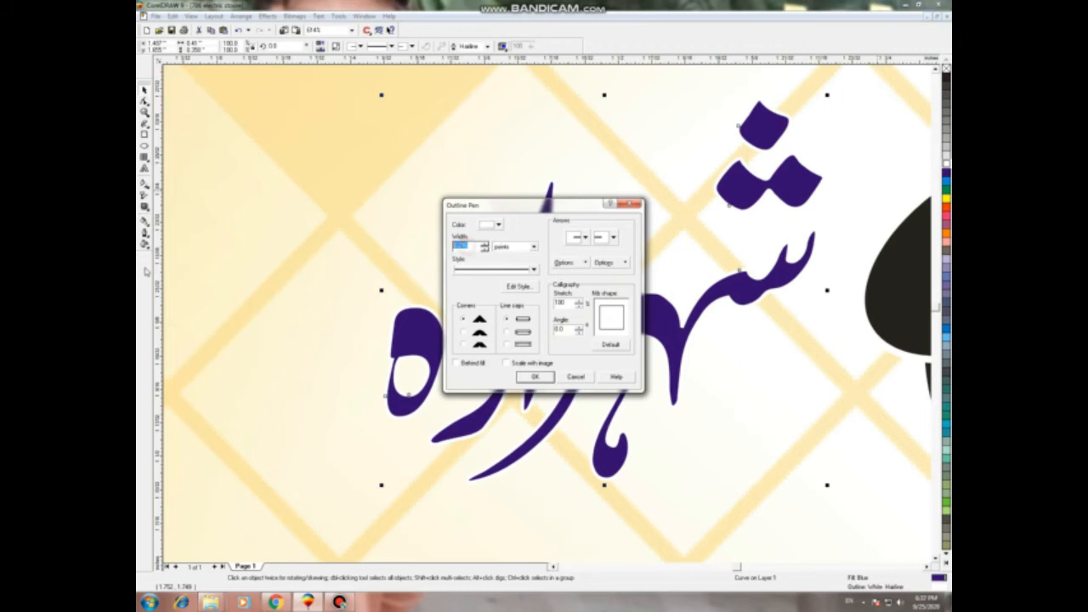
{"action": "type", "text": "3"}
{"action": "left_click", "coordinate": [464, 332]}
{"action": "left_click", "coordinate": [458, 363]}
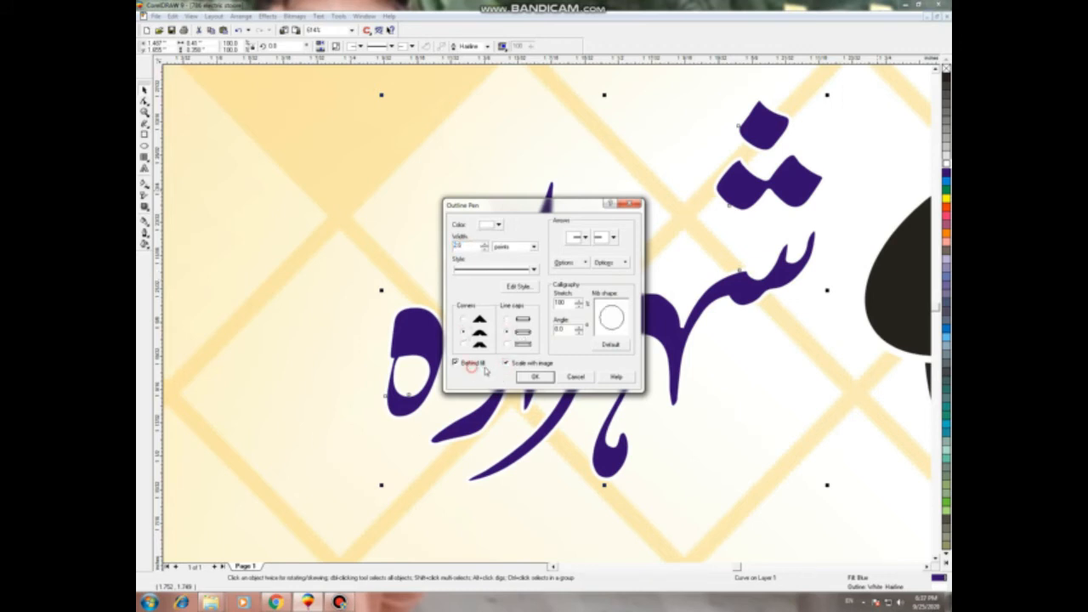
{"action": "left_click", "coordinate": [534, 376]}
Step: Change the word's outline colour to black
{"action": "scroll", "coordinate": [588, 290], "scroll_direction": "down", "scroll_amount": 2}
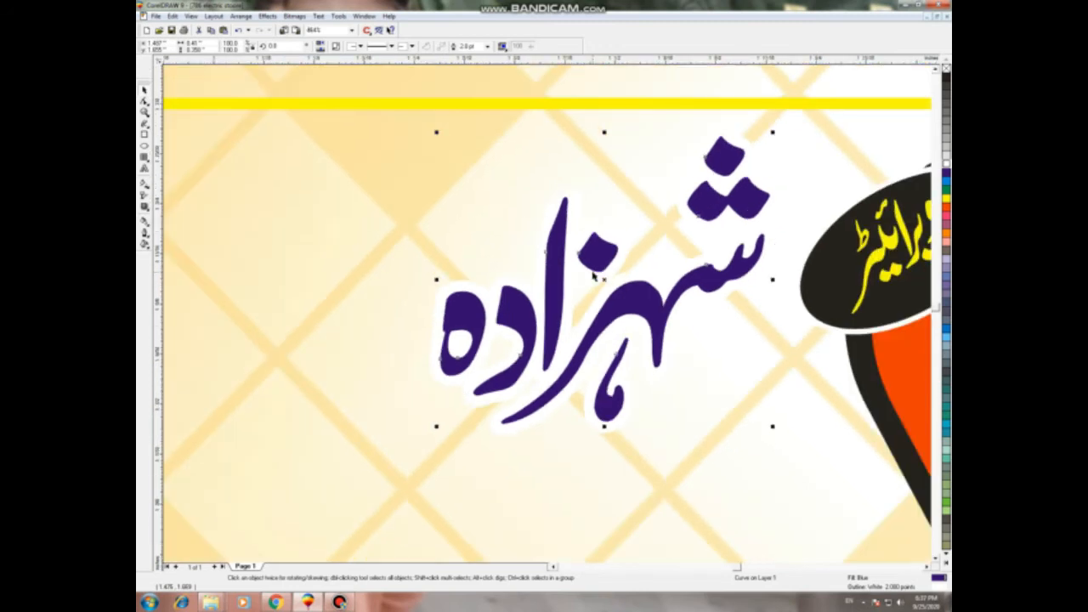
{"action": "right_click", "coordinate": [945, 78]}
{"action": "key", "text": "F12"}
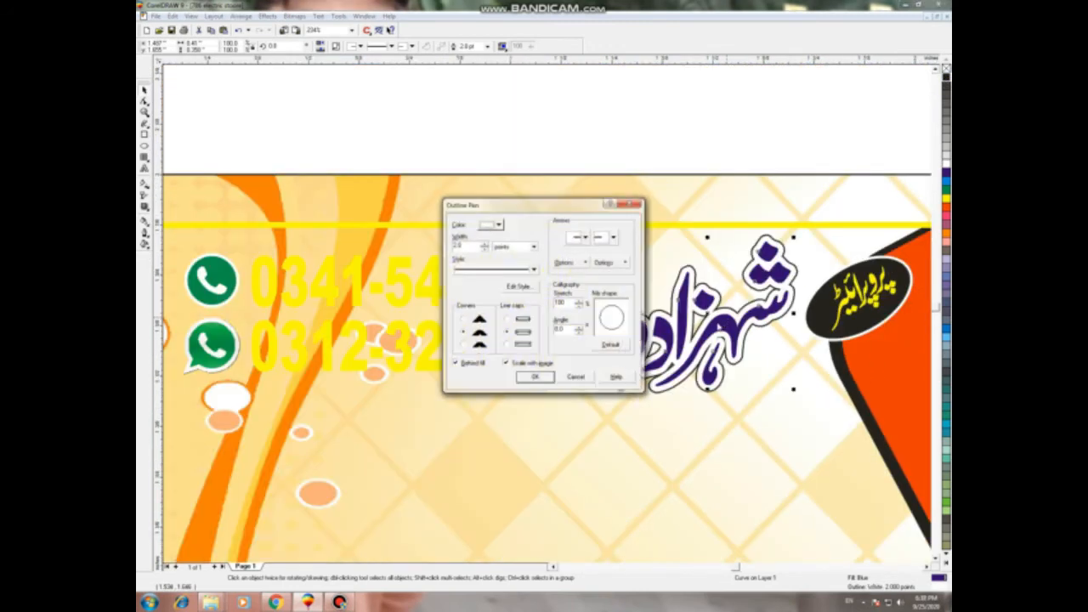
{"action": "left_click", "coordinate": [534, 377]}
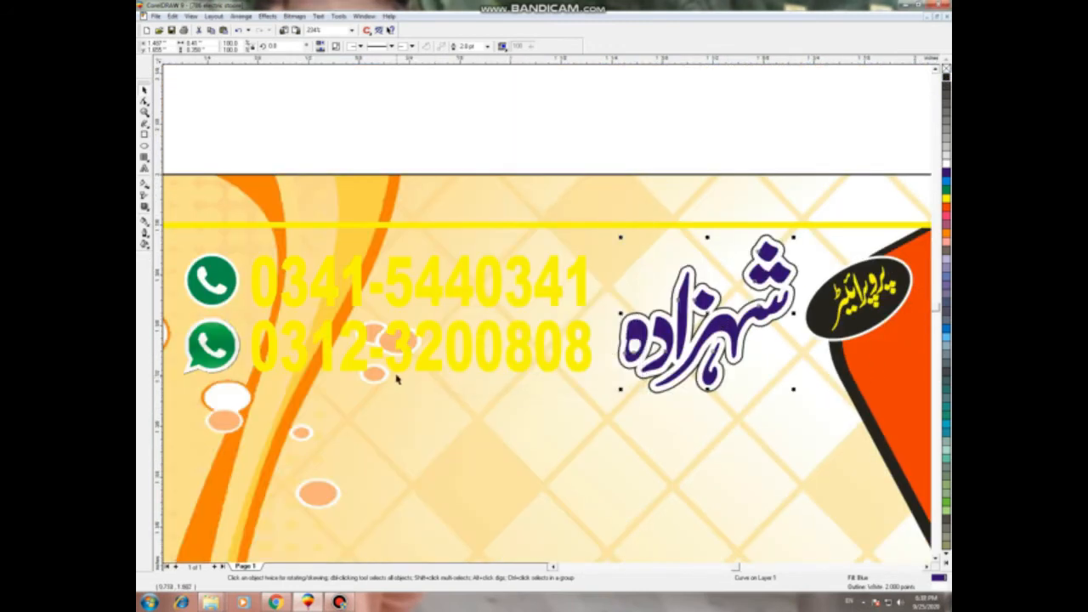
Step: Give both yellow phone numbers a black outline
{"action": "left_click", "coordinate": [397, 369]}
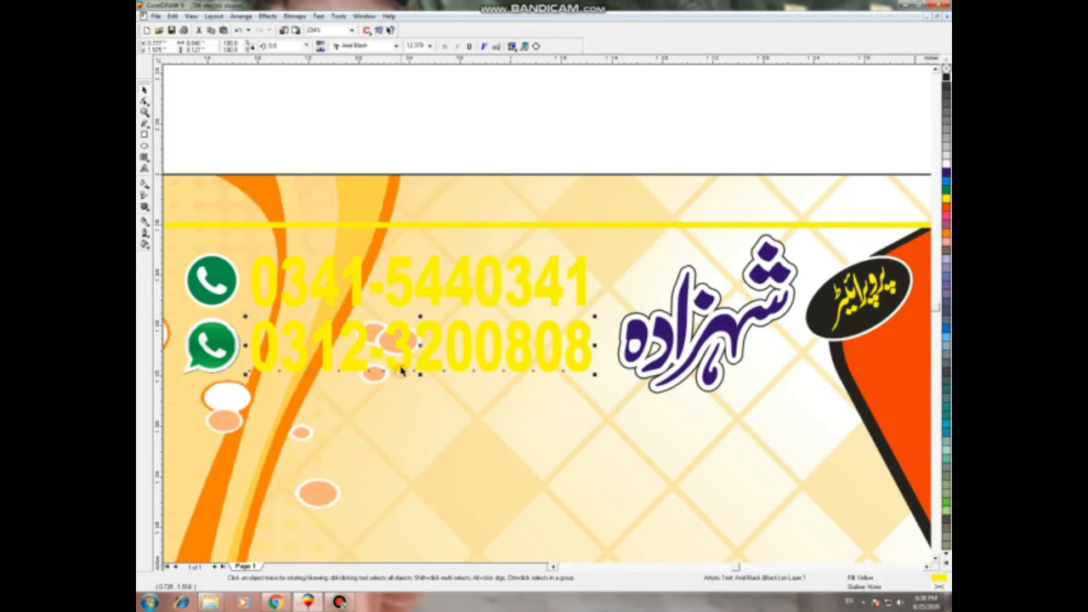
{"action": "left_click", "coordinate": [406, 301], "text": "shift"}
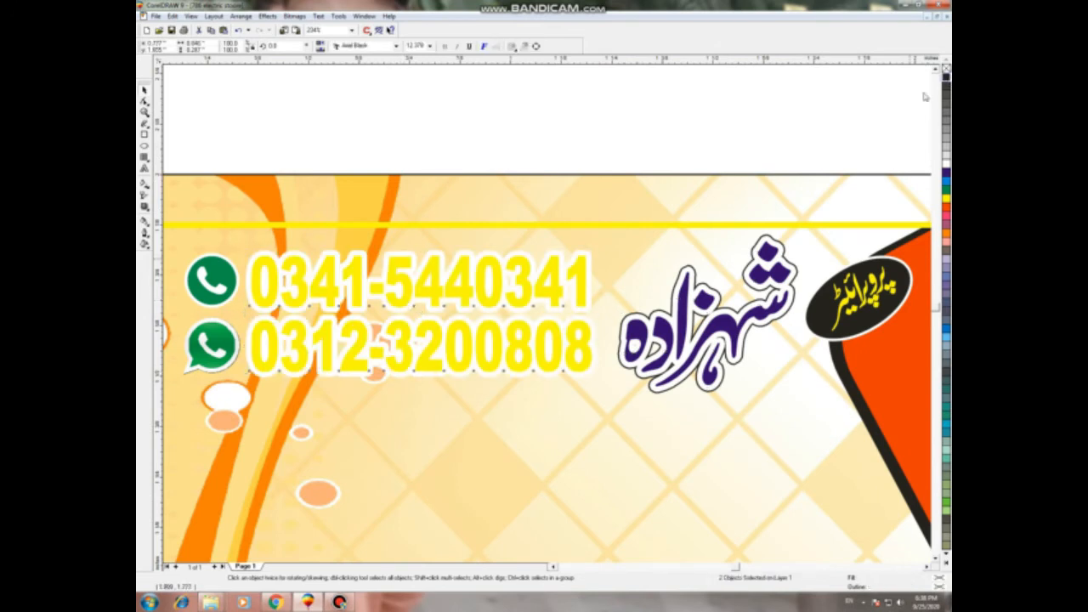
{"action": "right_click", "coordinate": [946, 77]}
{"action": "left_click", "coordinate": [550, 128]}
Step: Stretch both phone numbers slightly wider
{"action": "left_click", "coordinate": [580, 365]}
{"action": "left_click", "coordinate": [581, 294], "text": "shift"}
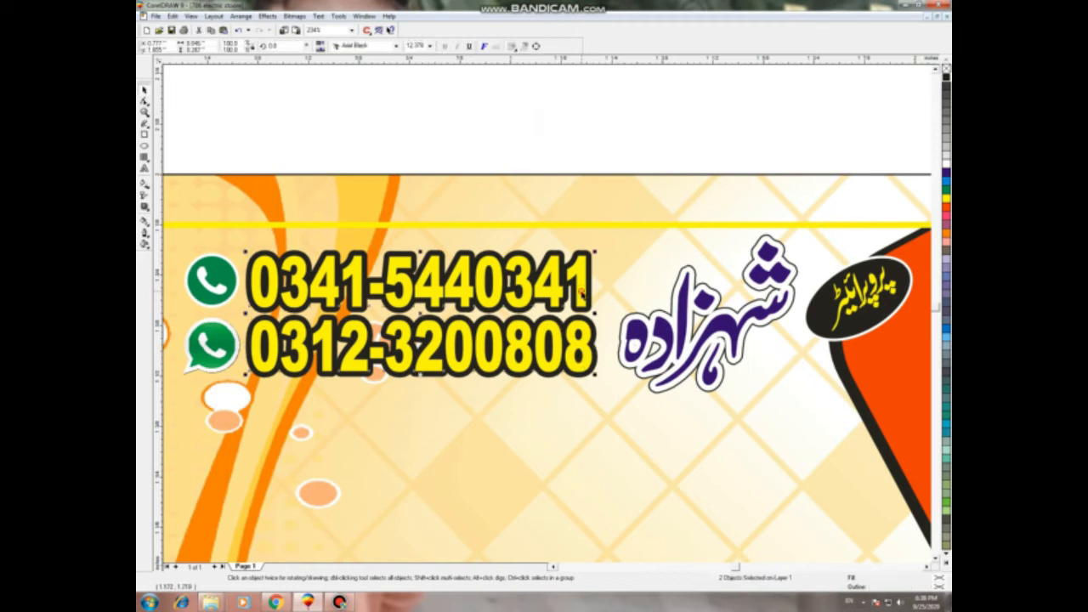
{"action": "left_click_drag", "start_coordinate": [596, 314], "coordinate": [607, 314]}
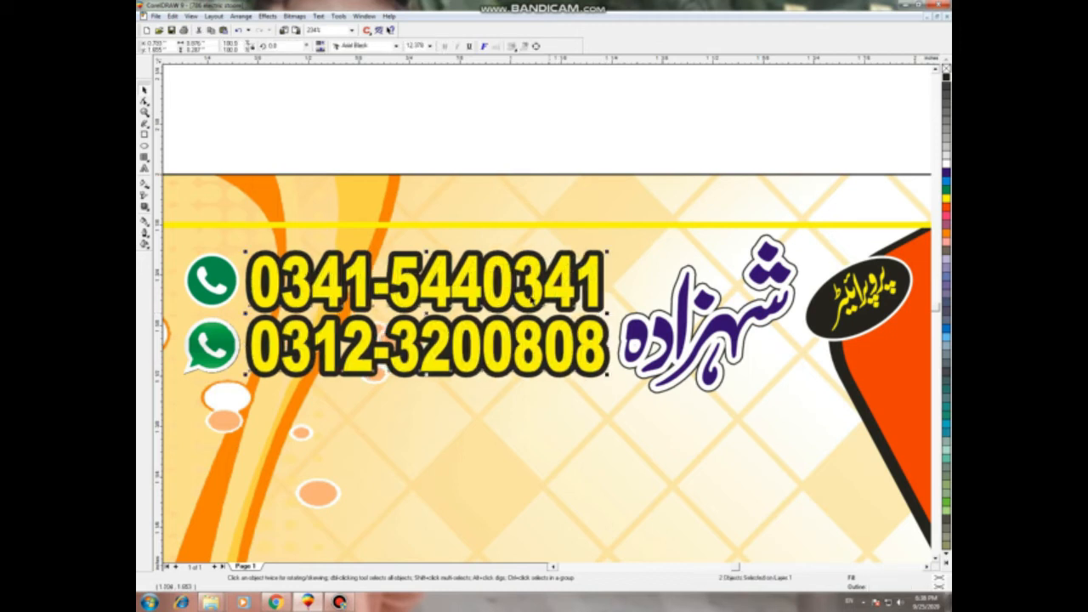
{"action": "left_click", "coordinate": [445, 126]}
{"action": "key", "text": "F3"}
{"action": "key", "text": "F3"}
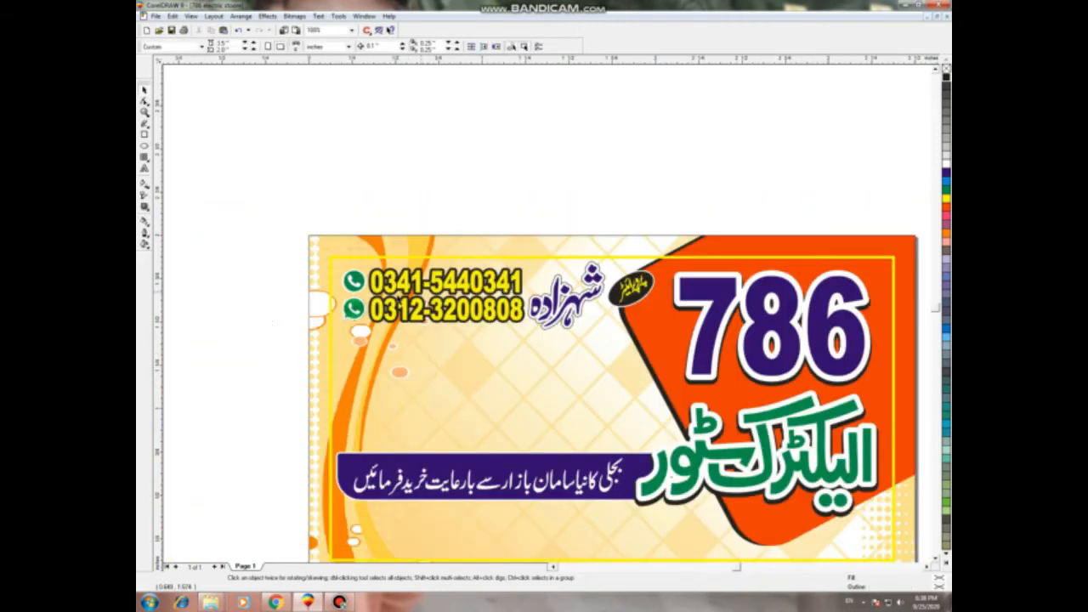
{"action": "key", "text": "F3"}
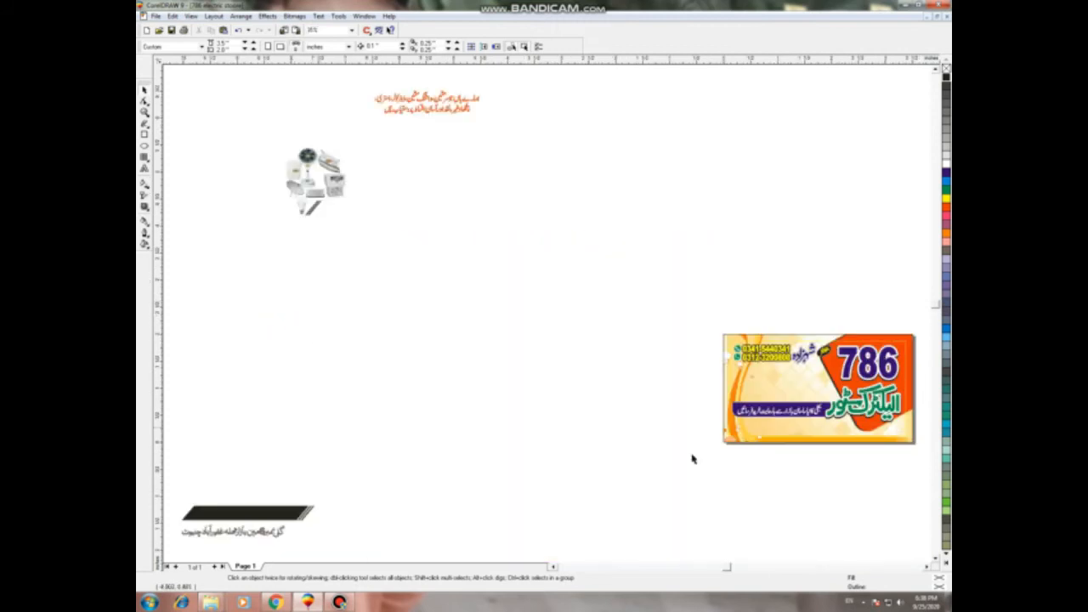
Step: Move the two-line Urdu text onto the card and scale it to sit below the purple banner
{"action": "left_click", "coordinate": [728, 478]}
{"action": "left_click_drag", "start_coordinate": [361, 78], "coordinate": [564, 168]}
{"action": "left_click_drag", "start_coordinate": [427, 102], "coordinate": [788, 431]}
{"action": "key", "text": "shift+F2"}
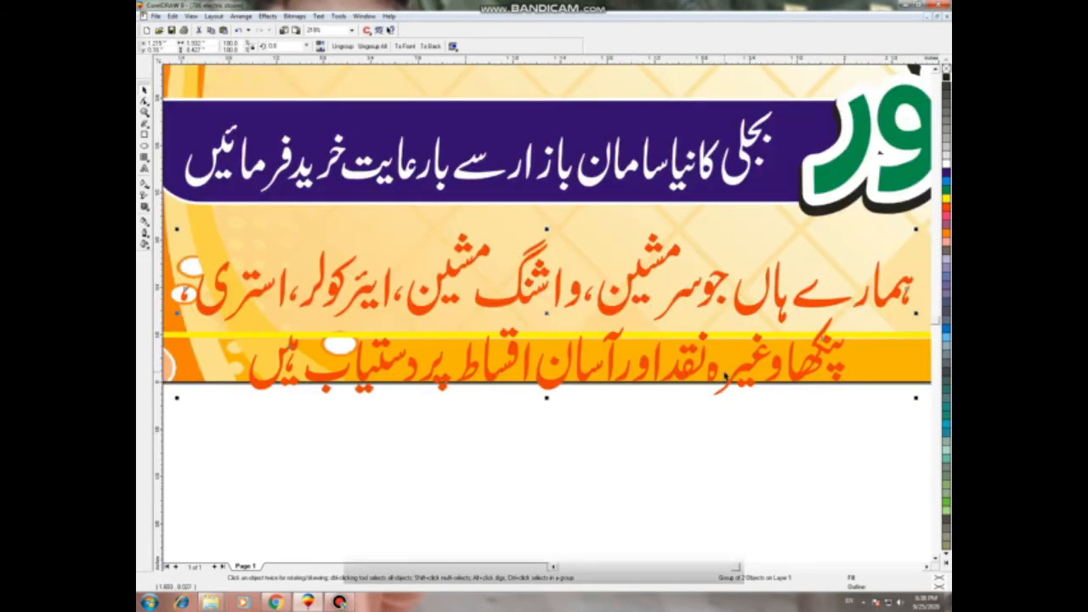
{"action": "scroll", "coordinate": [726, 384], "scroll_direction": "down", "scroll_amount": 1}
{"action": "left_click_drag", "start_coordinate": [875, 398], "coordinate": [778, 374]}
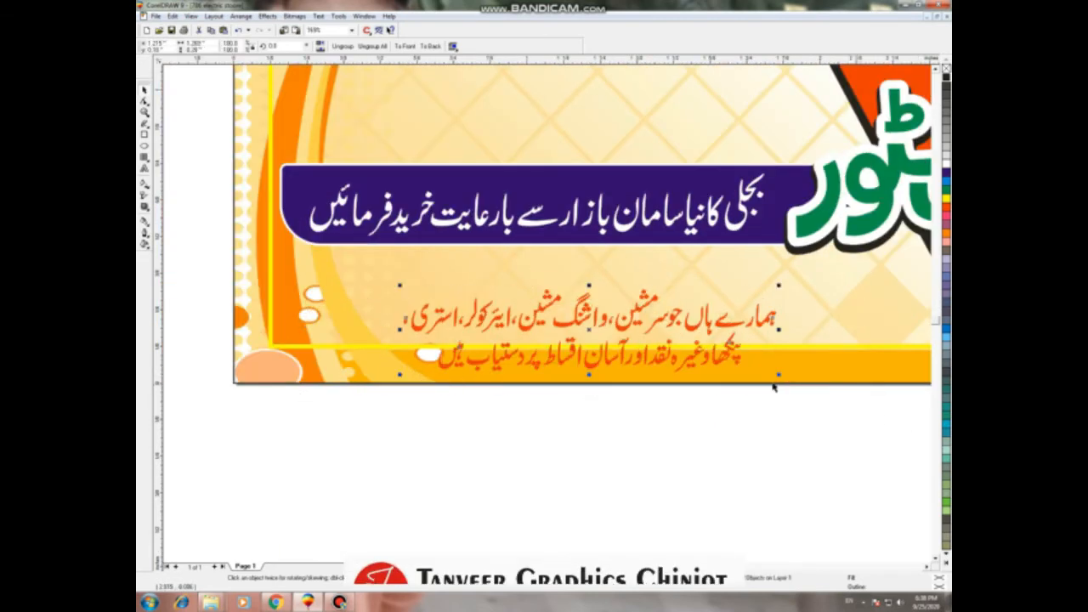
{"action": "left_click_drag", "start_coordinate": [588, 336], "coordinate": [574, 303]}
{"action": "left_click_drag", "start_coordinate": [764, 340], "coordinate": [772, 343]}
{"action": "key", "text": "Left"}
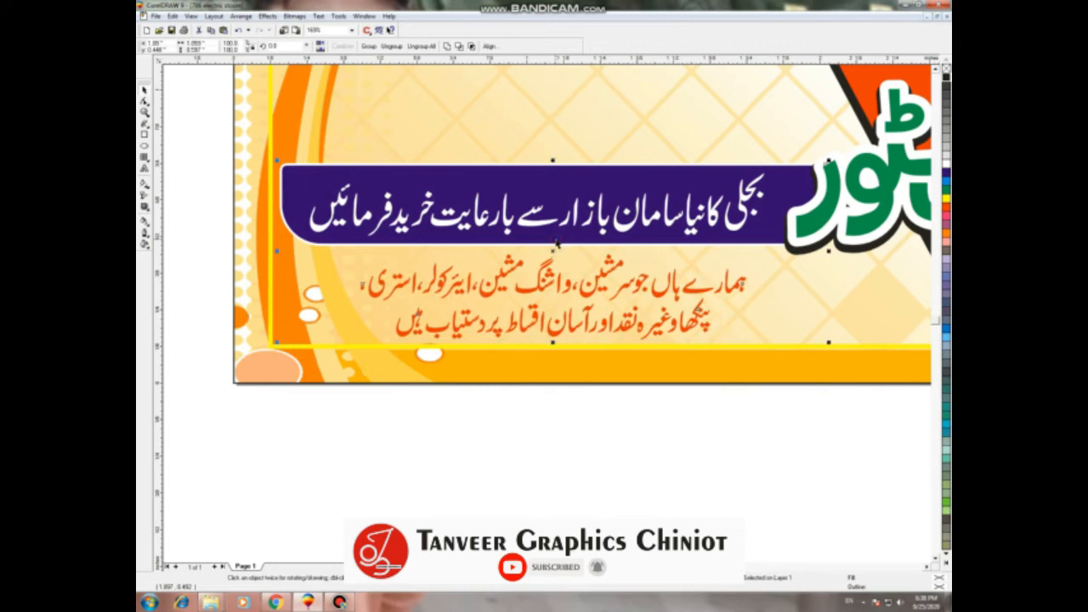
Step: Ungroup the two Urdu text lines with Ctrl+U, then break both lines into separate pieces
{"action": "left_click", "coordinate": [529, 444]}
{"action": "left_click", "coordinate": [524, 329], "text": "ctrl"}
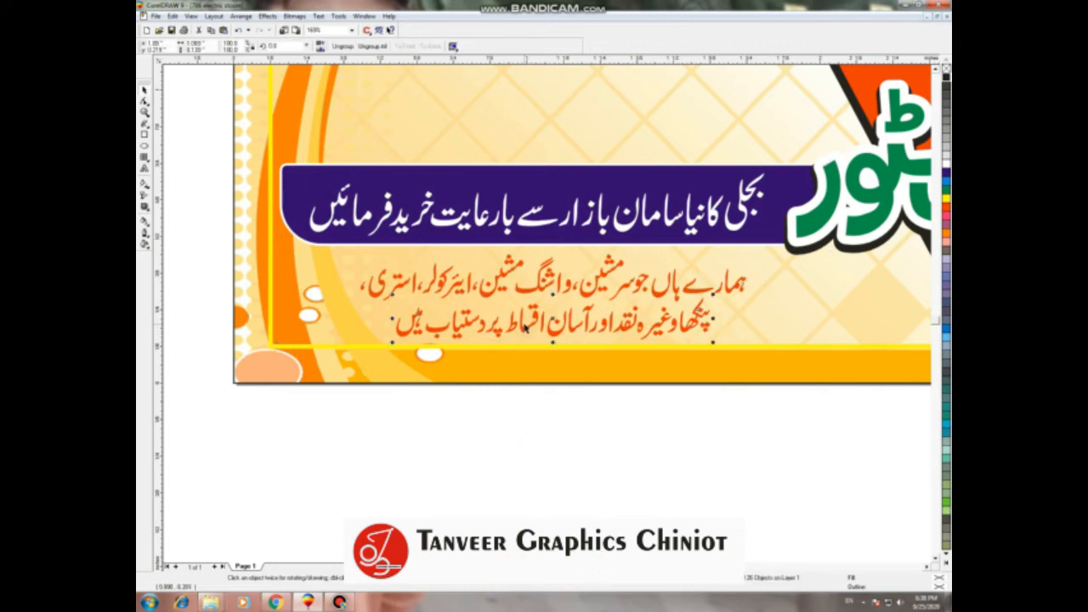
{"action": "left_click", "coordinate": [524, 331]}
{"action": "key", "text": "ctrl+u"}
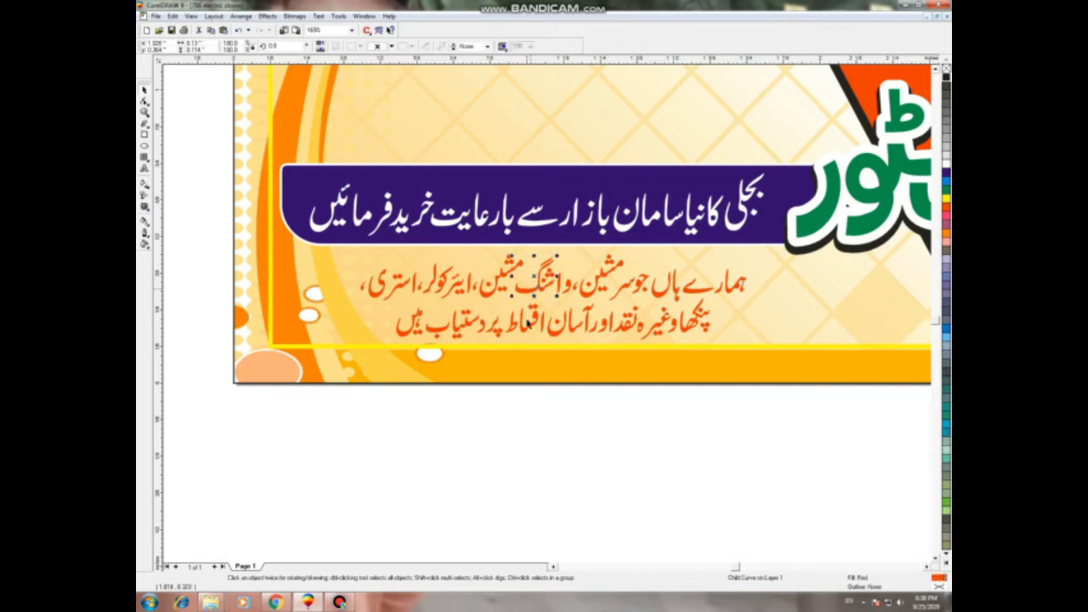
{"action": "left_click", "coordinate": [480, 470]}
{"action": "left_click", "coordinate": [514, 328]}
{"action": "left_click", "coordinate": [533, 291], "text": "shift"}
{"action": "left_click", "coordinate": [416, 46]}
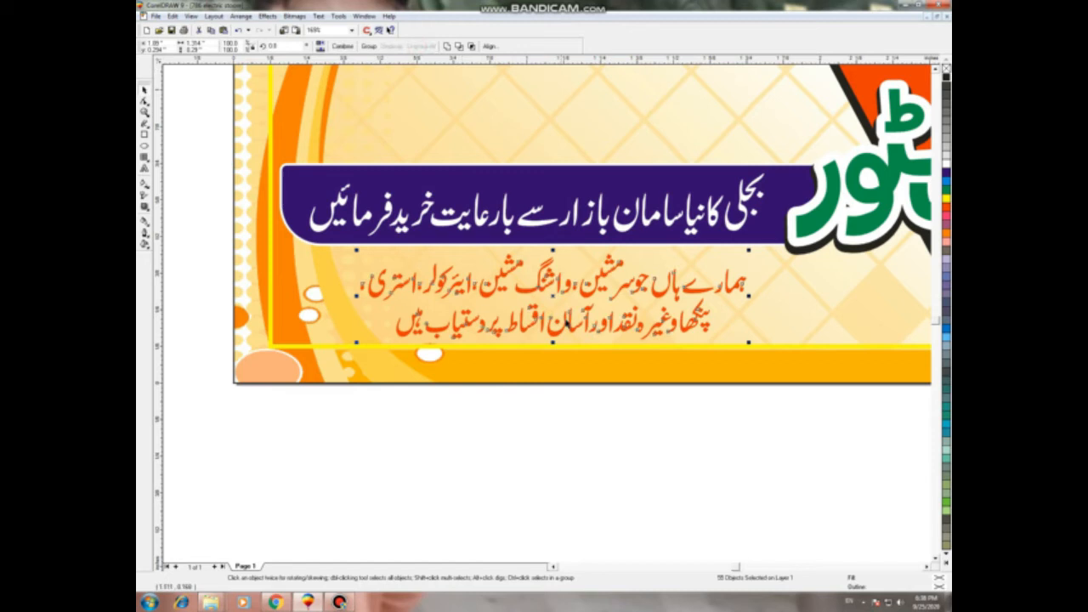
Step: Combine the red text pieces into one curve, stretch it wider, and give it a thin white outline
{"action": "left_click_drag", "start_coordinate": [532, 291], "coordinate": [532, 289]}
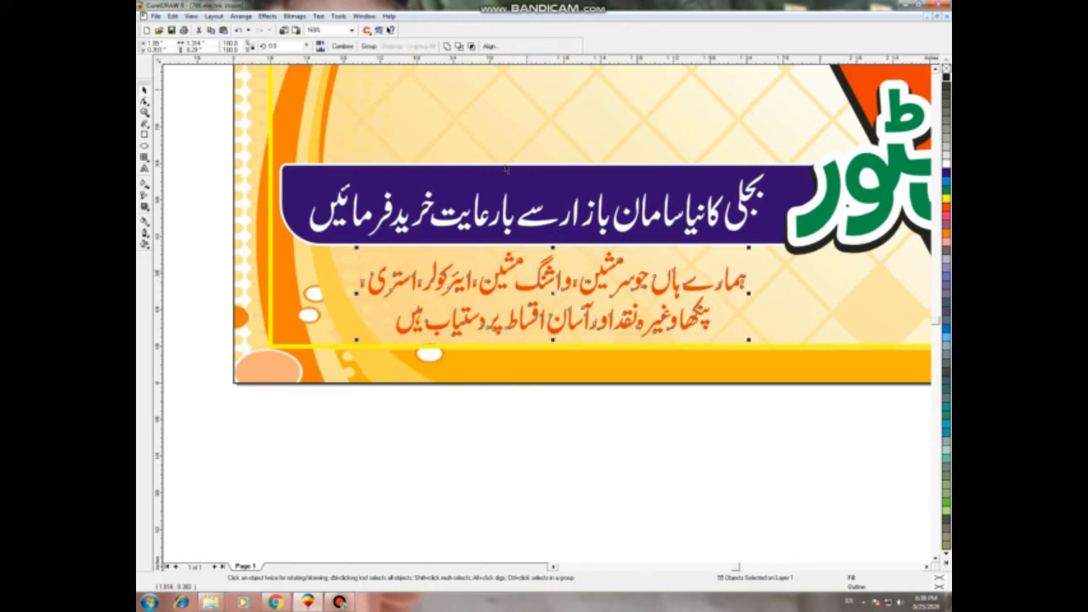
{"action": "left_click", "coordinate": [448, 47]}
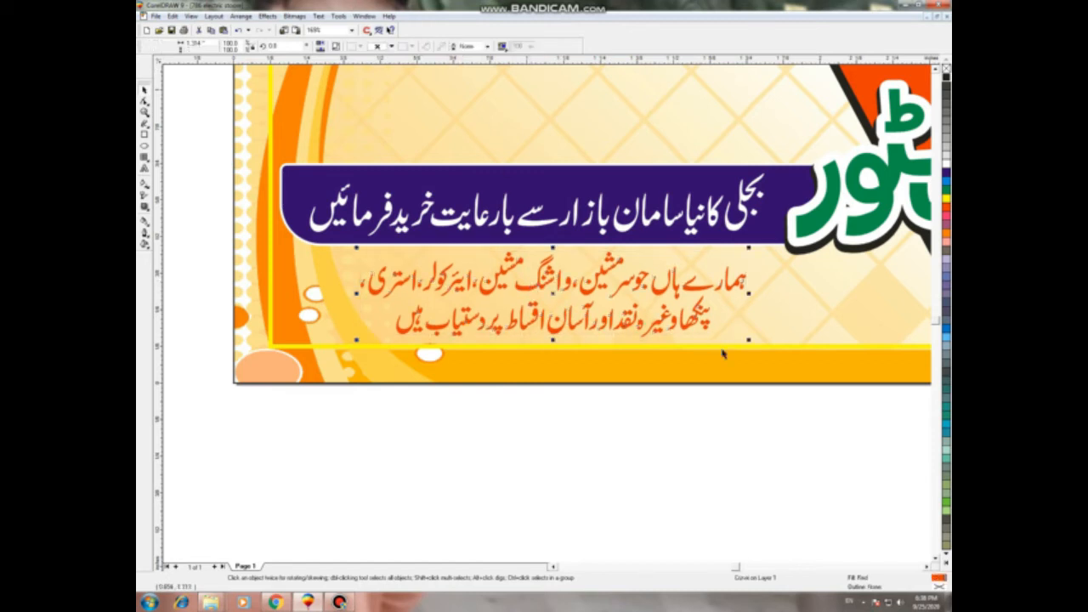
{"action": "left_click_drag", "start_coordinate": [747, 343], "coordinate": [758, 354]}
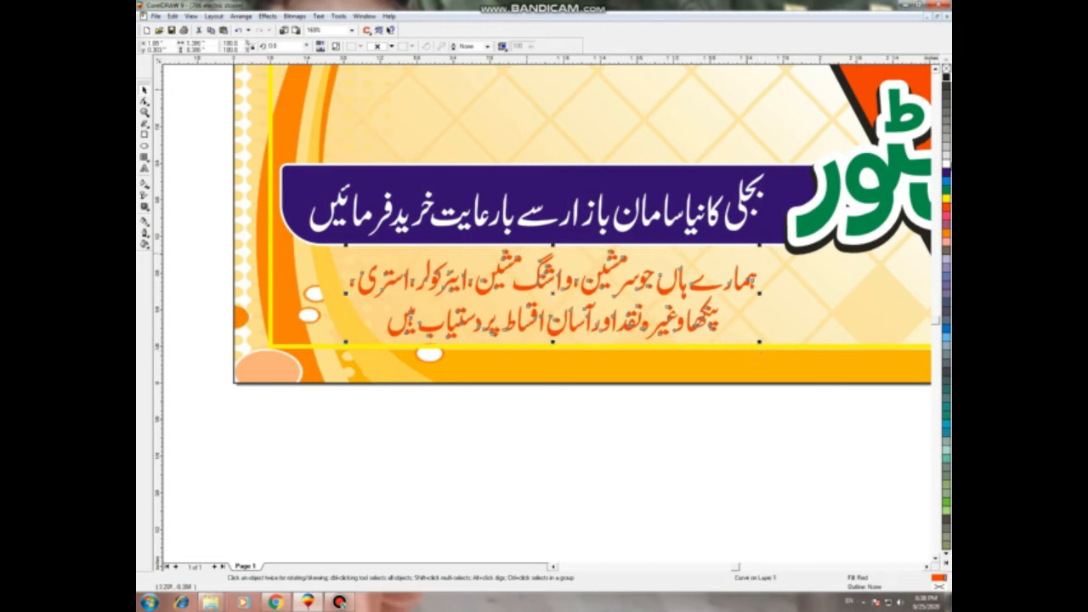
{"action": "right_click", "coordinate": [945, 159]}
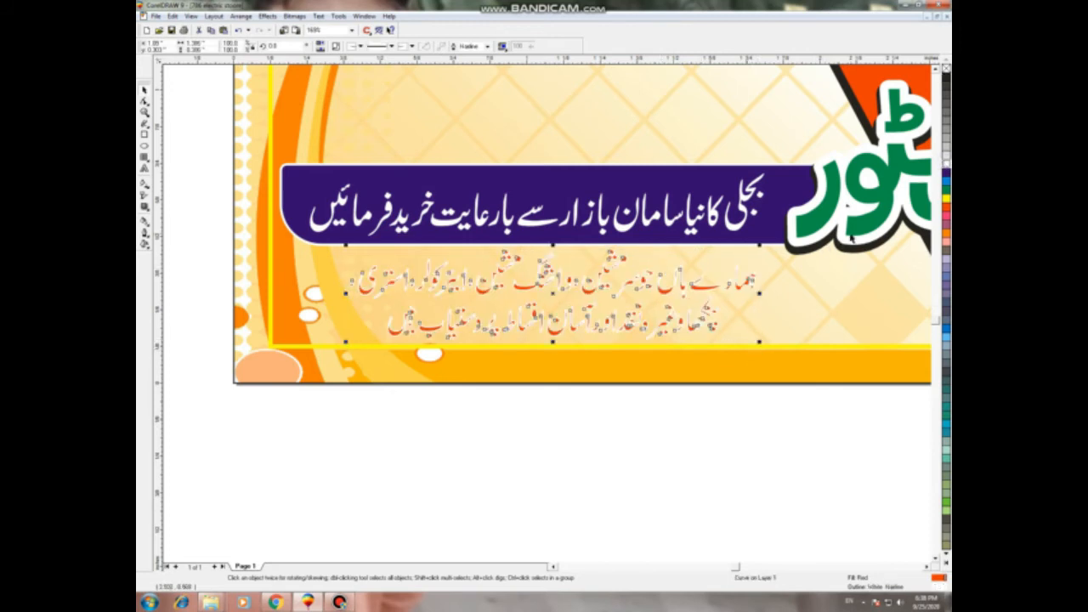
{"action": "key", "text": "F12"}
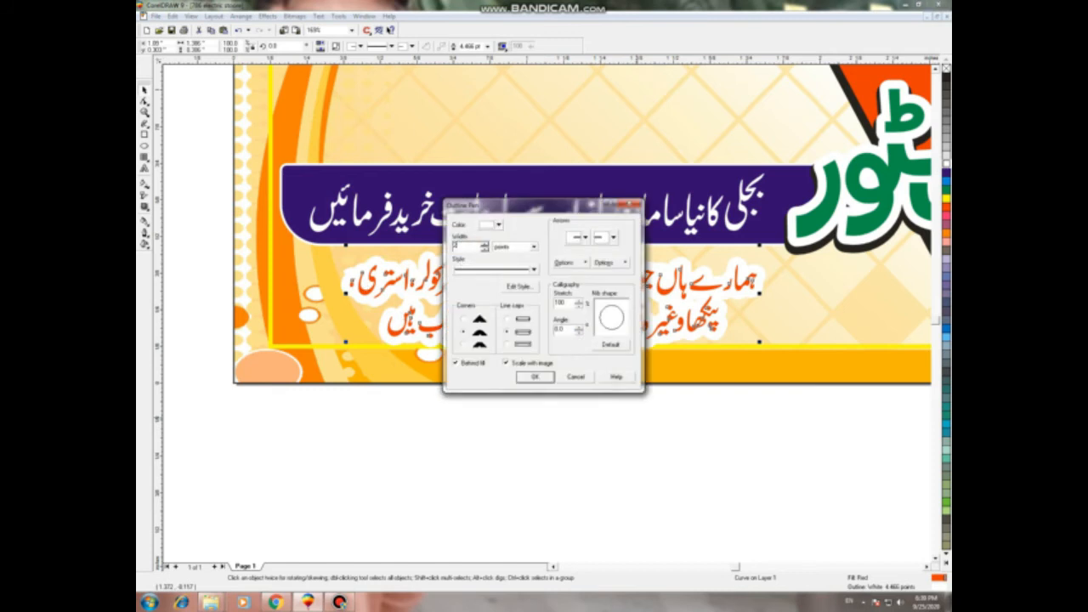
{"action": "key", "text": "Return"}
{"action": "left_click", "coordinate": [473, 480]}
Step: Fill the Urdu text with dark blue from the palette, then zoom out to the whole page
{"action": "scroll", "coordinate": [554, 405], "scroll_direction": "down", "scroll_amount": 1}
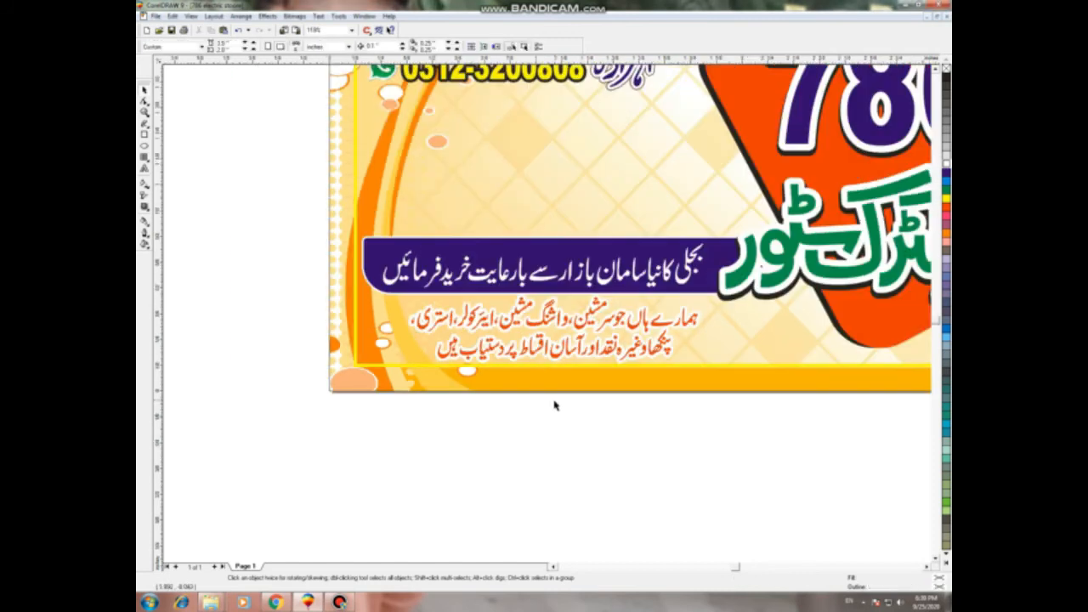
{"action": "scroll", "coordinate": [554, 408], "scroll_direction": "down", "scroll_amount": 1}
{"action": "left_click", "coordinate": [558, 368]}
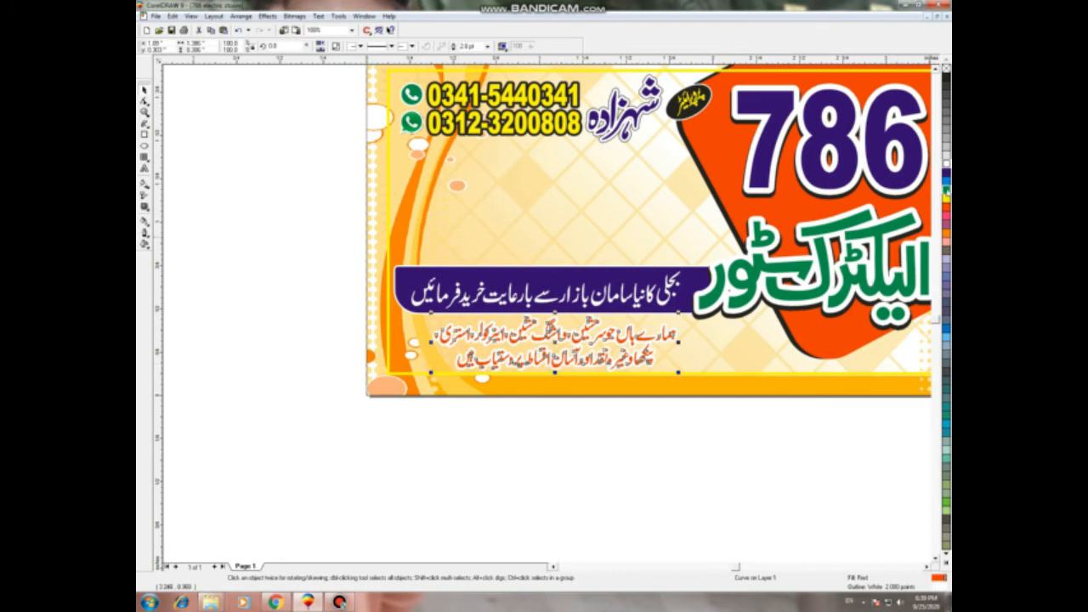
{"action": "left_click", "coordinate": [945, 173]}
{"action": "left_click", "coordinate": [703, 490]}
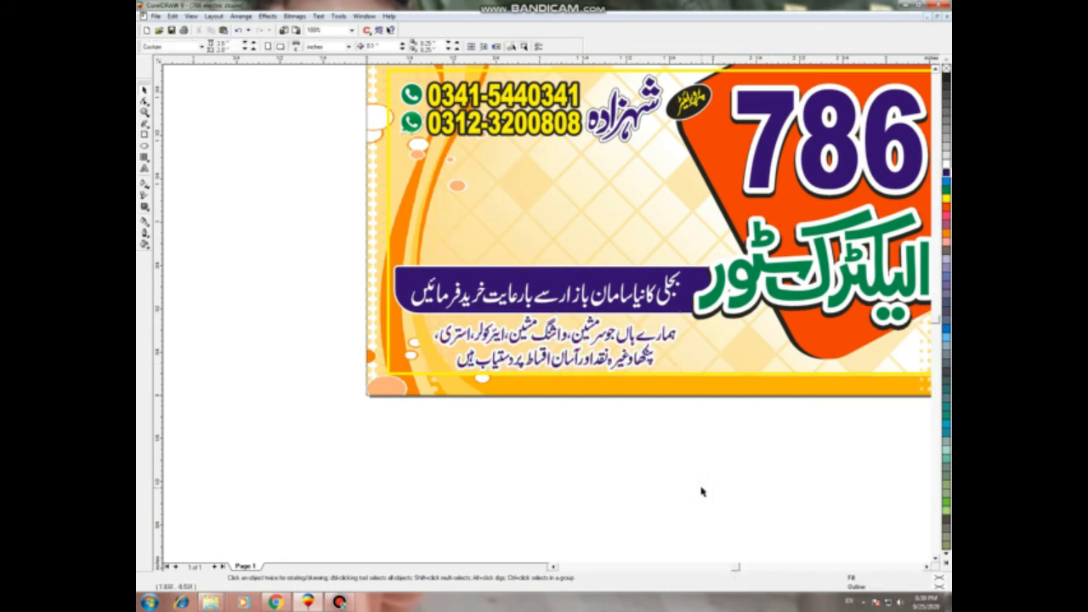
{"action": "left_click", "coordinate": [600, 368]}
{"action": "left_click", "coordinate": [945, 190]}
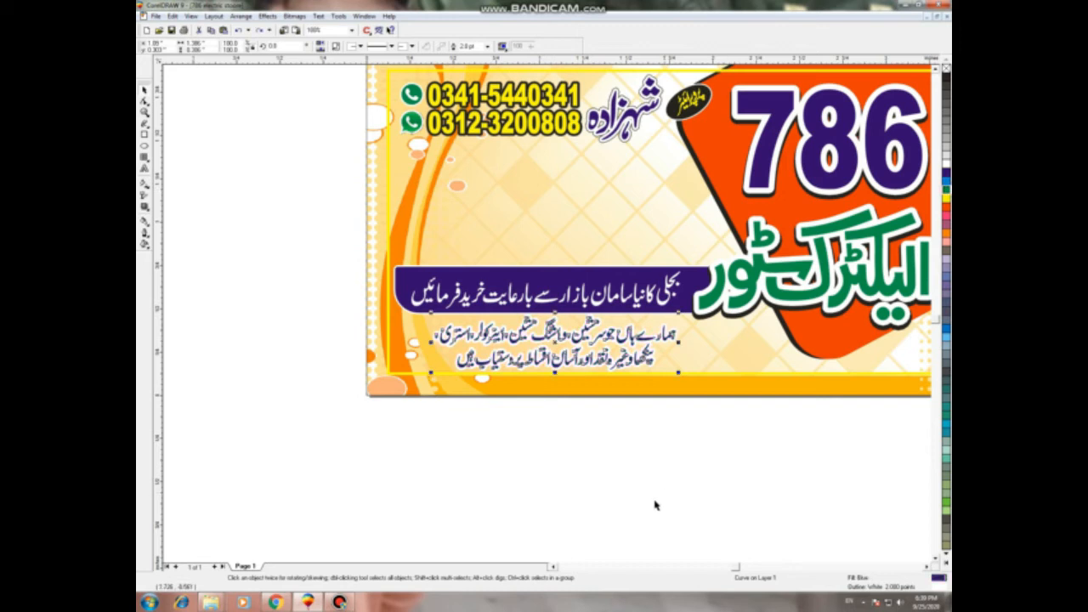
{"action": "left_click", "coordinate": [614, 527]}
{"action": "key", "text": "F4"}
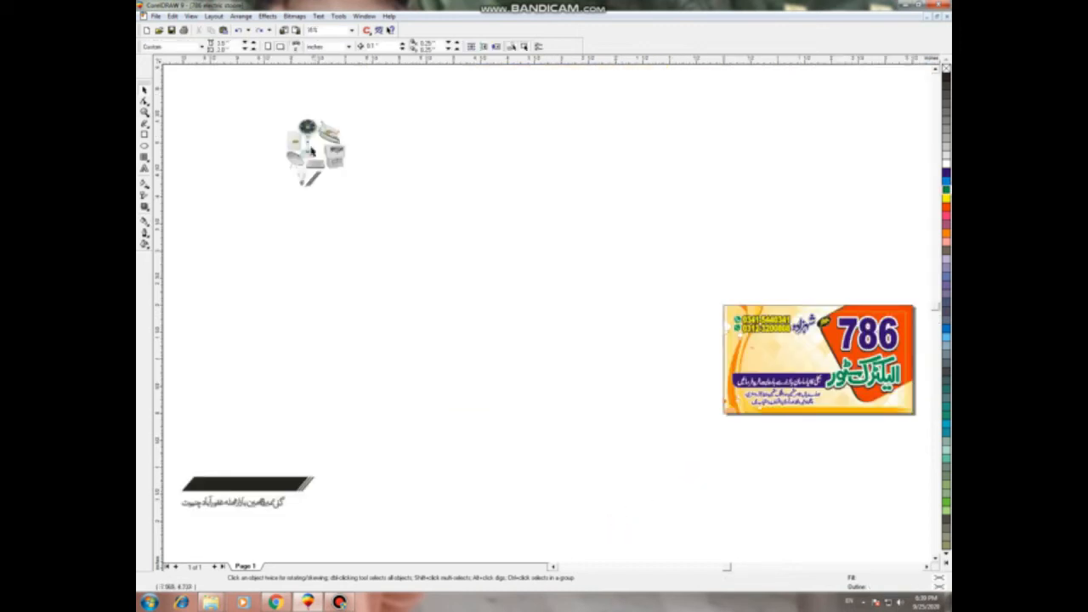
Step: Move the appliance images beside the card and place an enlarged iron on it
{"action": "left_click_drag", "start_coordinate": [266, 103], "coordinate": [357, 186]}
{"action": "left_click_drag", "start_coordinate": [316, 153], "coordinate": [676, 370]}
{"action": "key", "text": "shift+F2"}
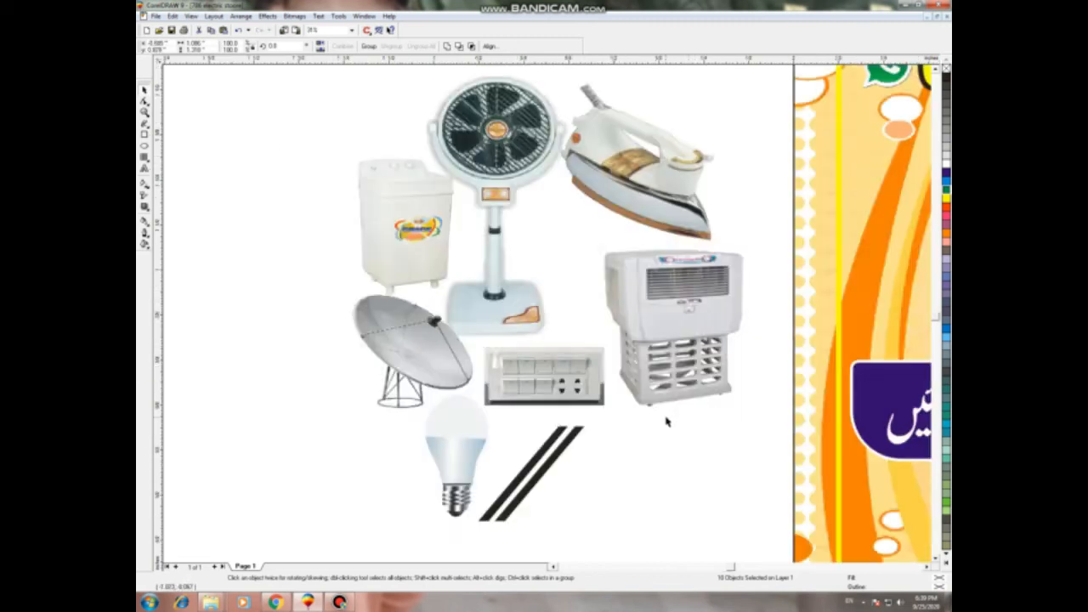
{"action": "scroll", "coordinate": [263, 309], "scroll_direction": "down", "scroll_amount": 2}
{"action": "left_click", "coordinate": [345, 464]}
{"action": "left_click", "coordinate": [432, 246]}
{"action": "left_click_drag", "start_coordinate": [455, 238], "coordinate": [852, 242]}
{"action": "left_click_drag", "start_coordinate": [794, 274], "coordinate": [771, 294]}
Step: Put a shrunken fan beside the iron and delete the leftover grey fan shadow
{"action": "left_click", "coordinate": [357, 264]}
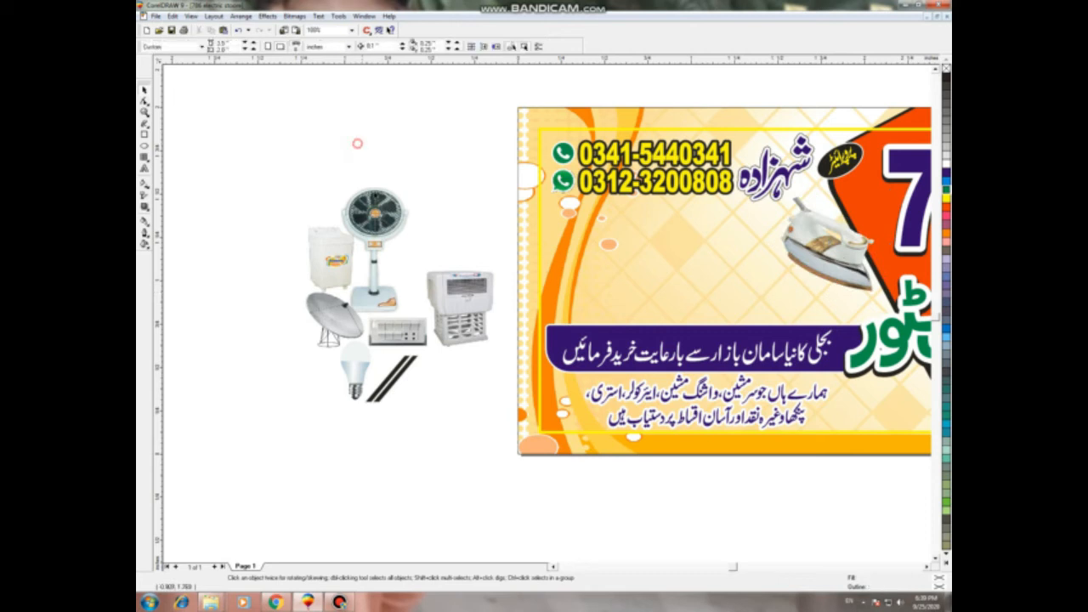
{"action": "mouse_move", "coordinate": [722, 264]}
{"action": "left_mouse_down"}
{"action": "mouse_move", "coordinate": [718, 279]}
{"action": "mouse_move", "coordinate": [733, 270]}
{"action": "left_mouse_up"}
{"action": "left_click_drag", "start_coordinate": [787, 199], "coordinate": [779, 218]}
{"action": "left_click", "coordinate": [377, 222]}
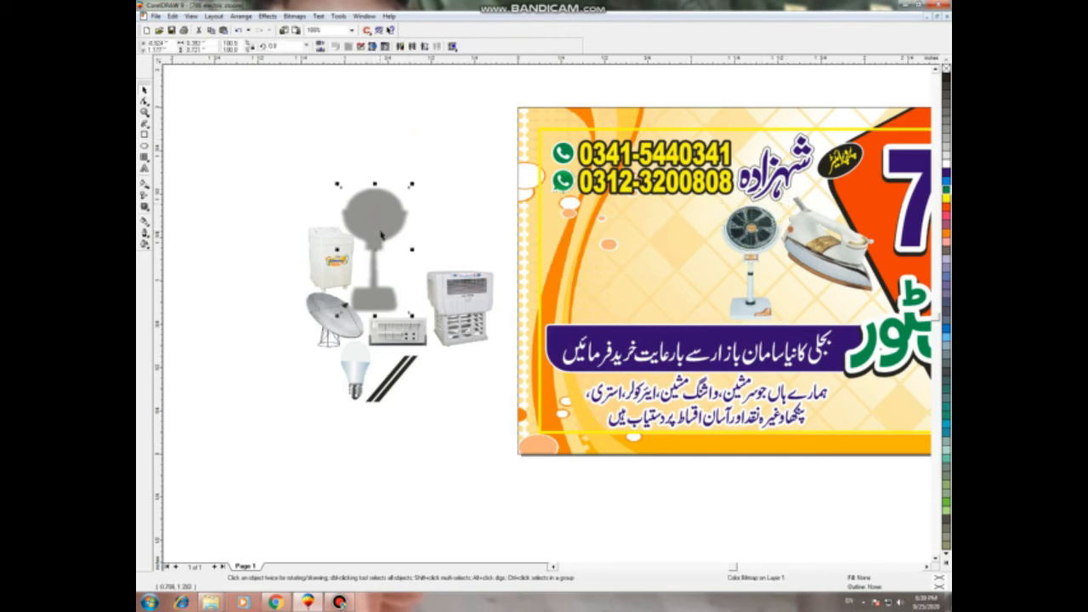
{"action": "key", "text": "ctrl+r"}
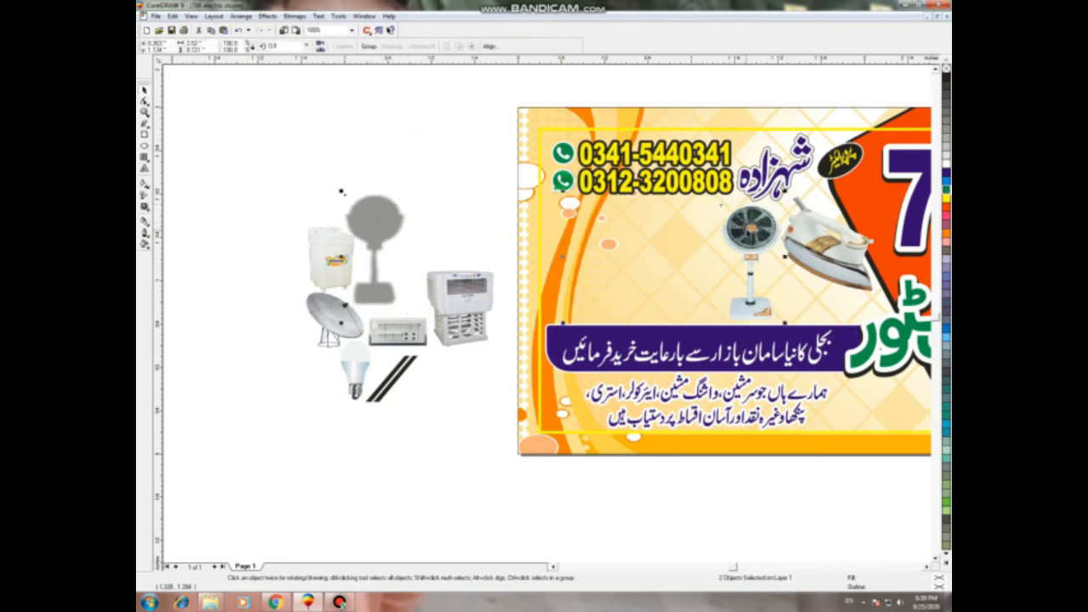
{"action": "key", "text": "Delete"}
Step: Place the air cooler on the card and the switchboard under the fan
{"action": "left_click", "coordinate": [459, 316]}
{"action": "left_click_drag", "start_coordinate": [459, 308], "coordinate": [682, 245]}
{"action": "left_click_drag", "start_coordinate": [398, 333], "coordinate": [821, 302]}
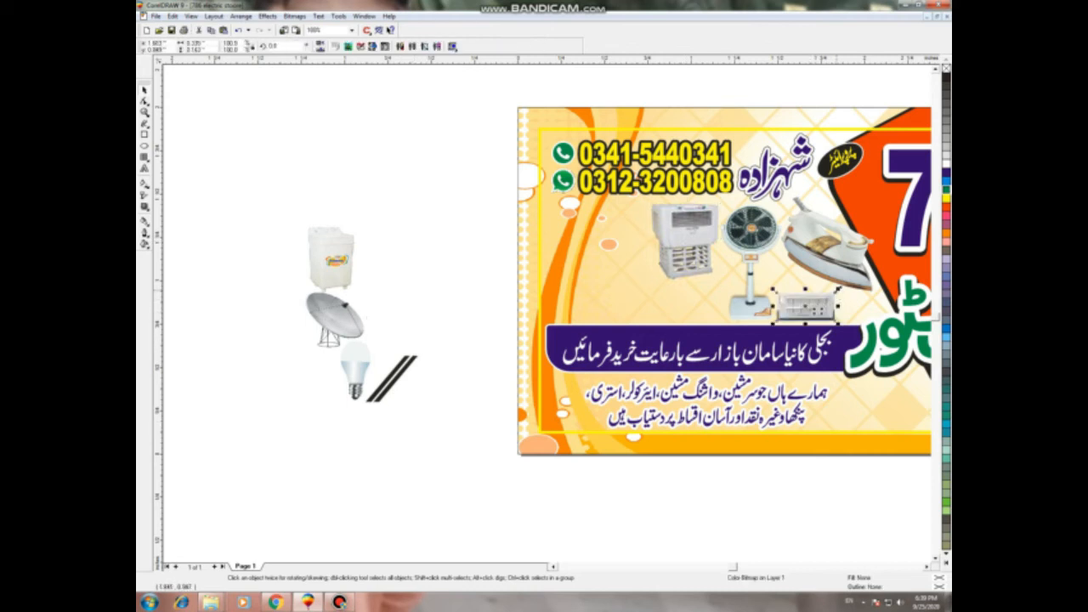
{"action": "left_click", "coordinate": [402, 476]}
Step: Delete the black diagonal lines and move the bulb onto the card beside the cooler
{"action": "left_click", "coordinate": [390, 390]}
{"action": "left_click", "coordinate": [374, 437]}
{"action": "left_click_drag", "start_coordinate": [452, 312], "coordinate": [361, 457]}
{"action": "key", "text": "Delete"}
{"action": "left_click", "coordinate": [361, 365]}
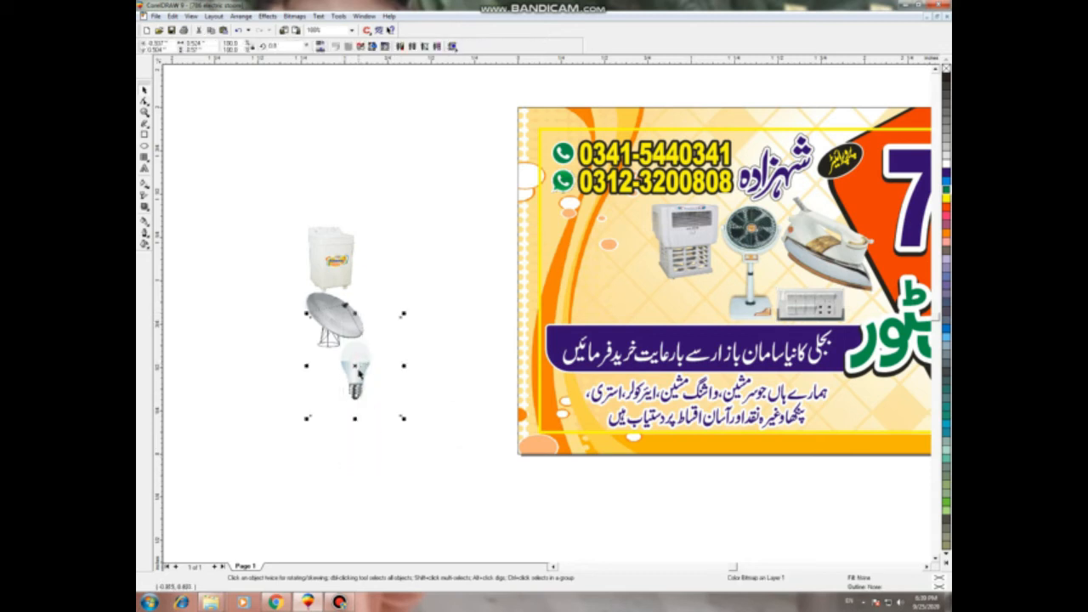
{"action": "left_click_drag", "start_coordinate": [618, 248], "coordinate": [625, 250]}
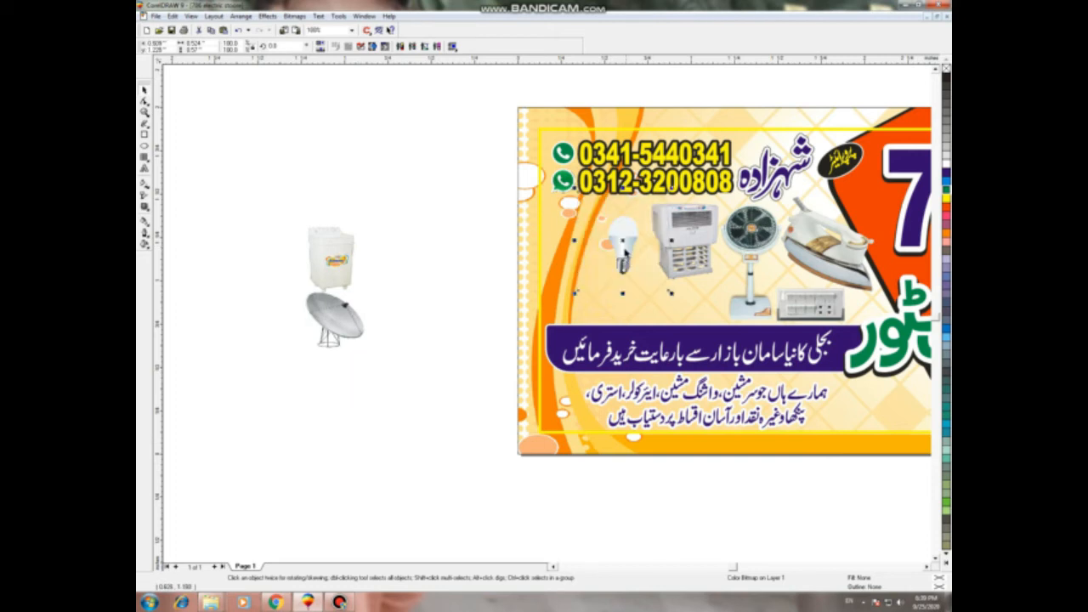
Step: Nudge the bulb into place and enlarge it by its corner handle
{"action": "scroll", "coordinate": [642, 269], "scroll_direction": "up", "scroll_amount": 4}
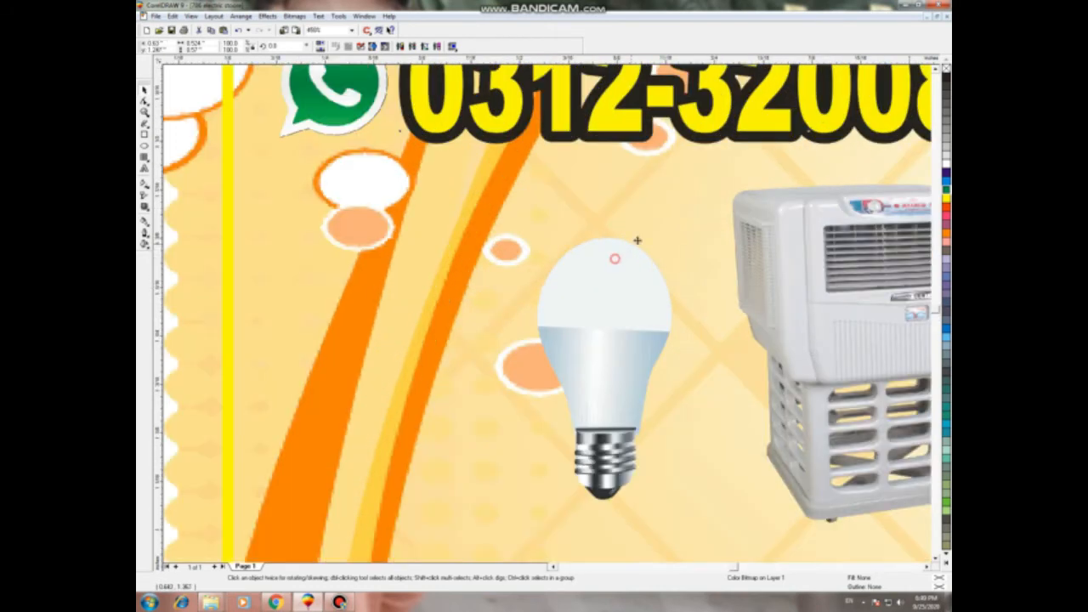
{"action": "left_click_drag", "start_coordinate": [622, 273], "coordinate": [634, 250]}
{"action": "left_click", "coordinate": [633, 258]}
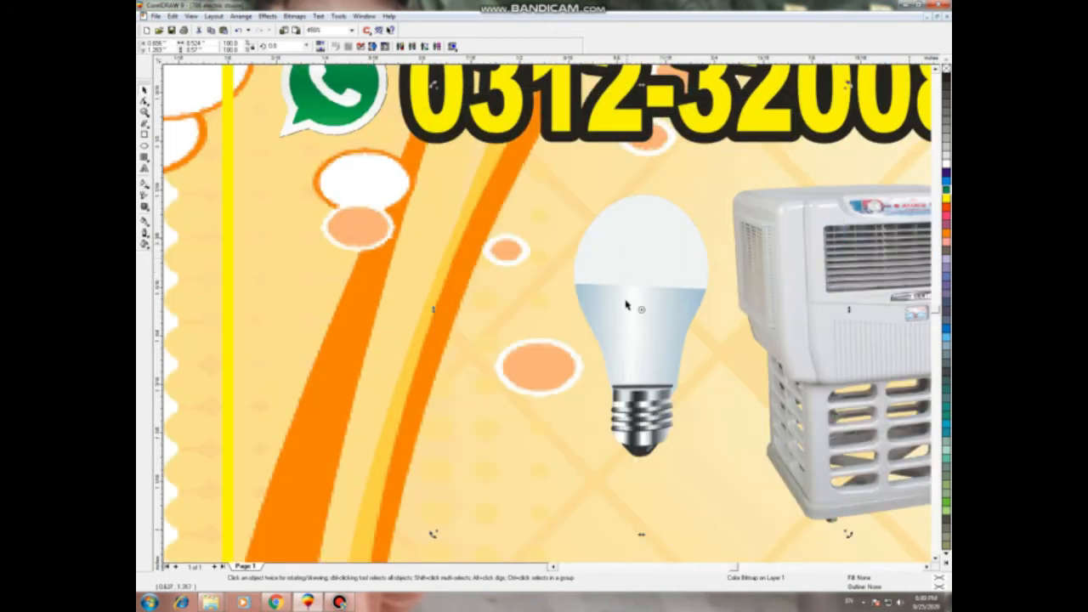
{"action": "scroll", "coordinate": [628, 302], "scroll_direction": "down", "scroll_amount": 1}
{"action": "scroll", "coordinate": [628, 298], "scroll_direction": "down", "scroll_amount": 4}
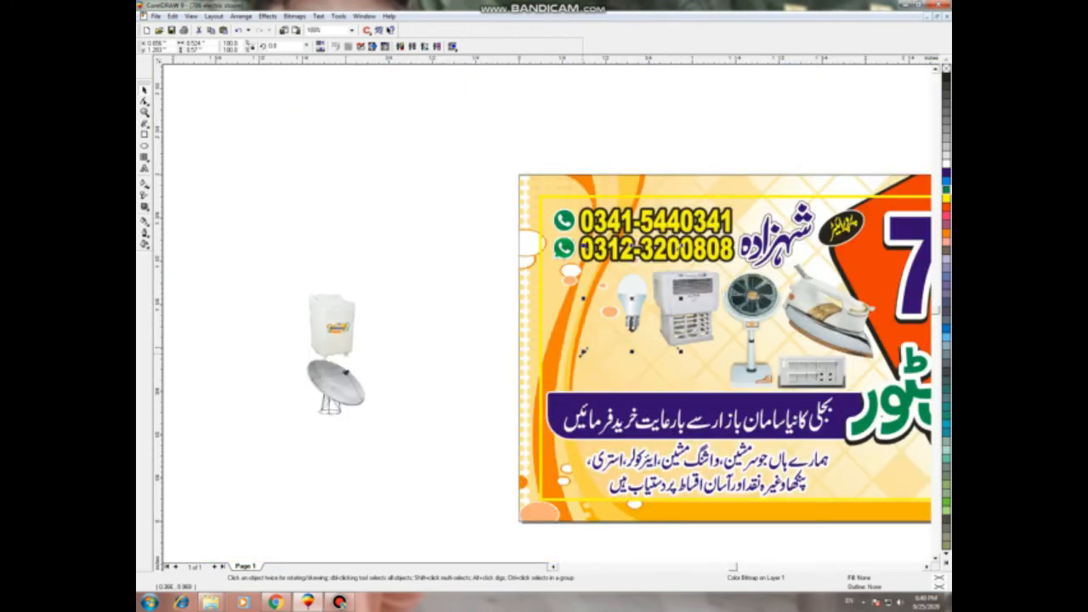
{"action": "scroll", "coordinate": [618, 302], "scroll_direction": "up", "scroll_amount": 1}
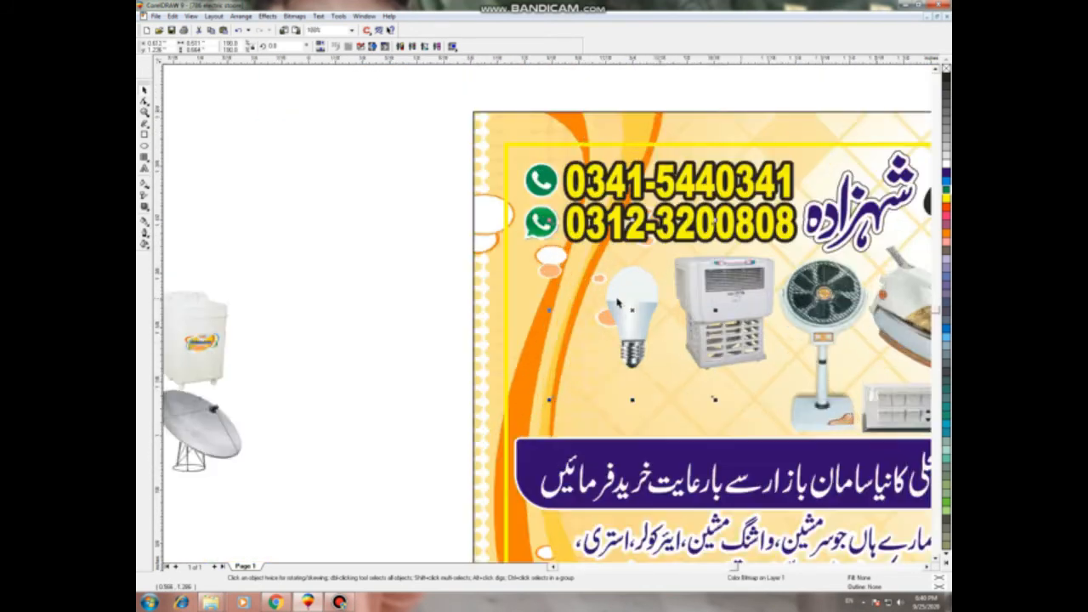
{"action": "scroll", "coordinate": [618, 303], "scroll_direction": "up", "scroll_amount": 1}
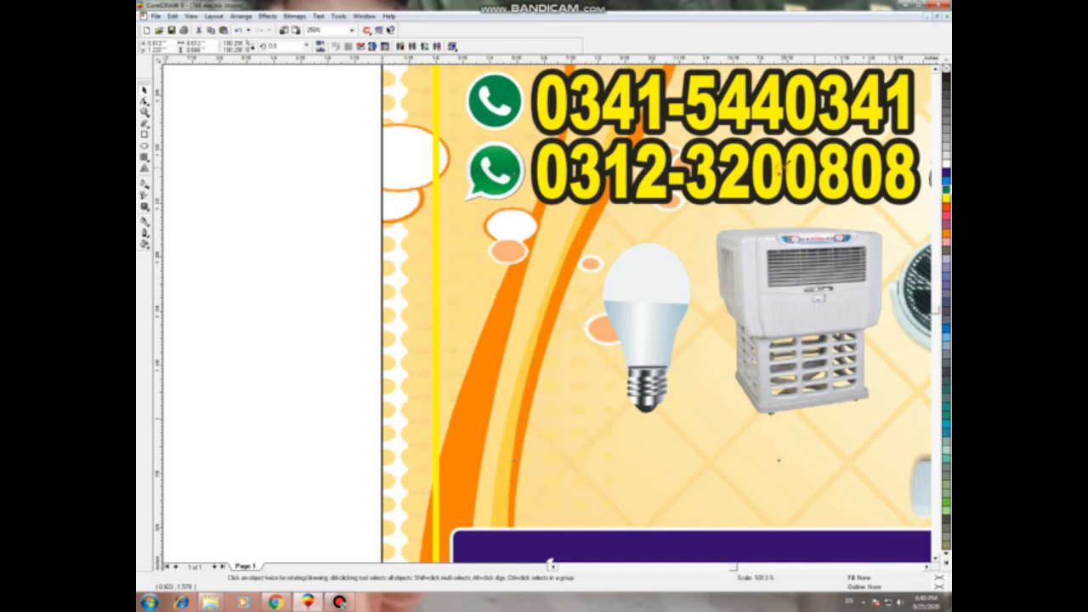
{"action": "left_click_drag", "start_coordinate": [782, 169], "coordinate": [790, 161]}
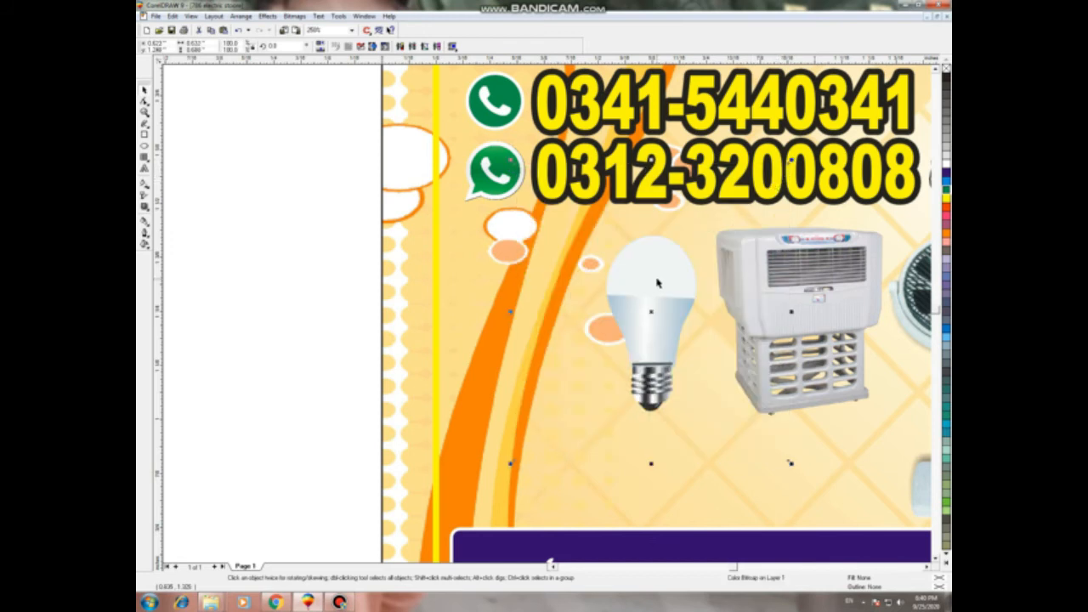
Step: Make two copies of the bulb to its left and send the leftmost behind the middle one
{"action": "right_click", "coordinate": [622, 280]}
{"action": "left_click_drag", "start_coordinate": [658, 279], "coordinate": [620, 283]}
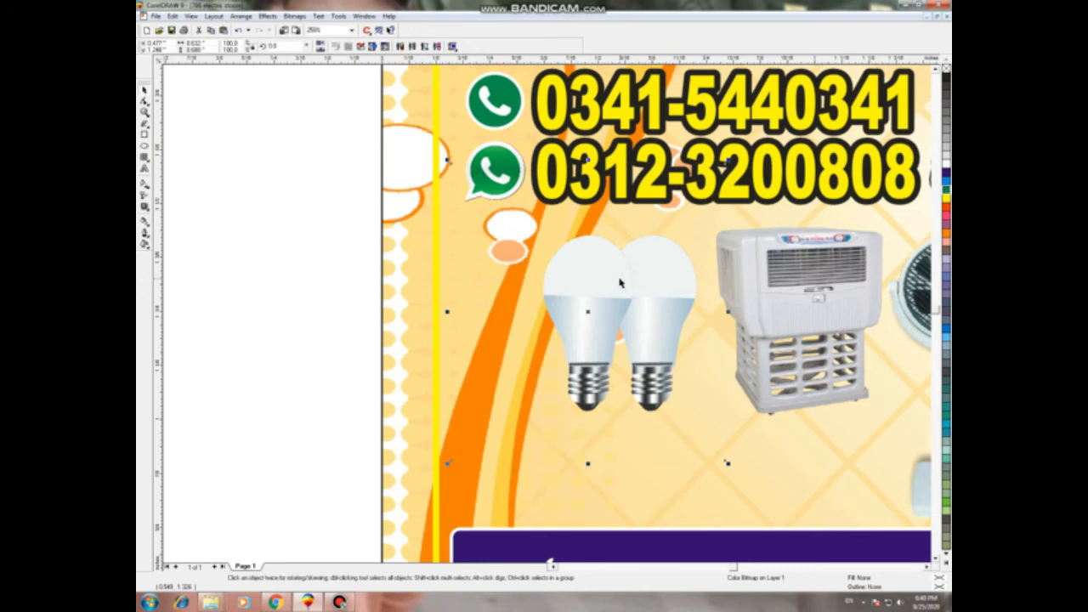
{"action": "left_click_drag", "start_coordinate": [608, 284], "coordinate": [556, 285]}
{"action": "right_click", "coordinate": [533, 280]}
{"action": "key", "text": "ctrl+Page_Down"}
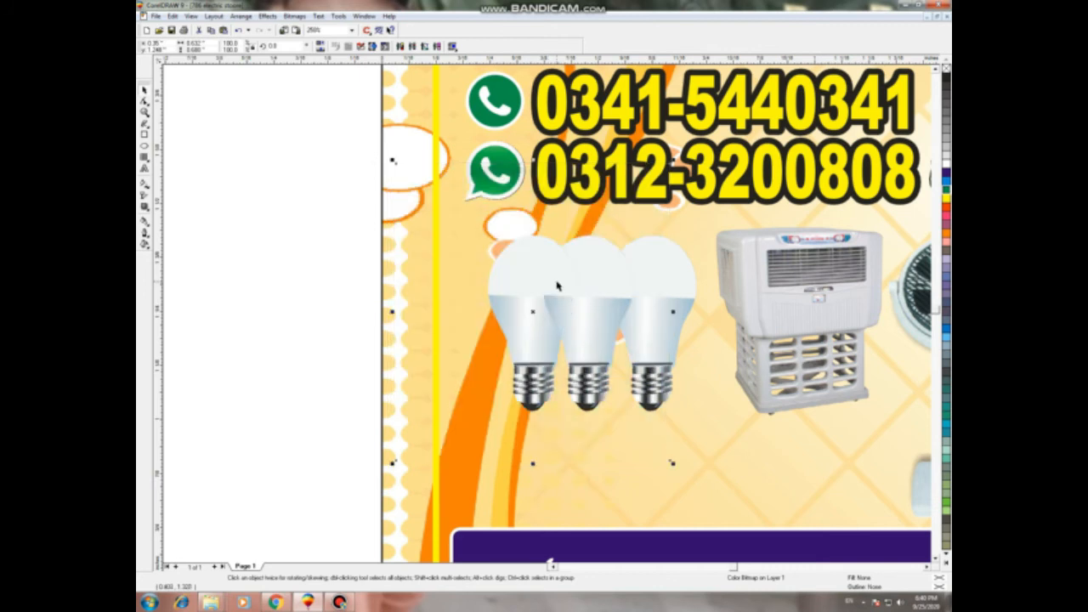
{"action": "left_click", "coordinate": [286, 340]}
{"action": "scroll", "coordinate": [382, 333], "scroll_direction": "down", "scroll_amount": 2}
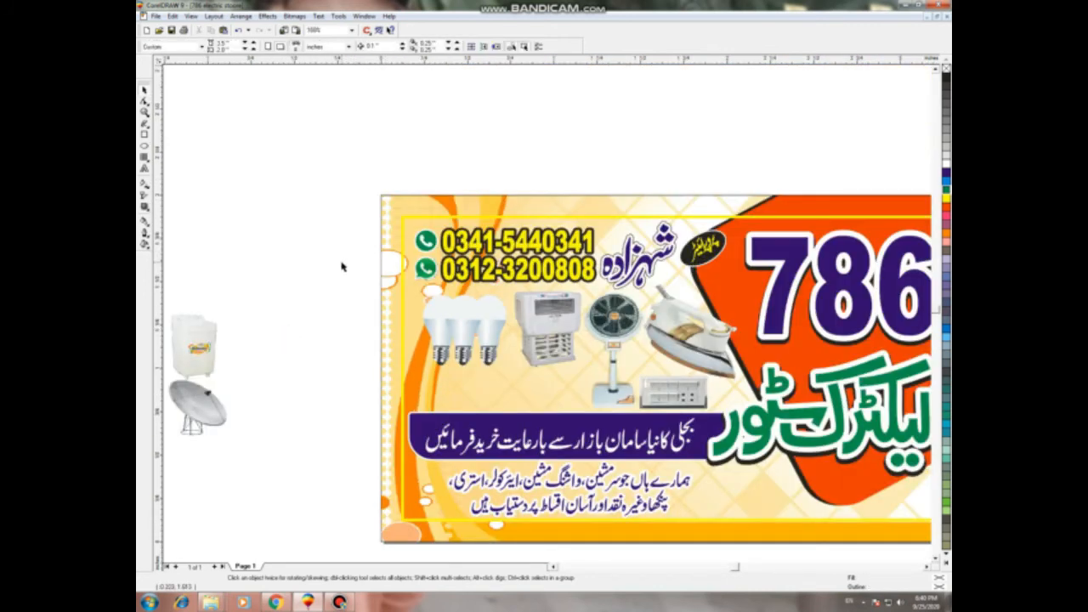
Step: Move the washing machine image closer to the card
{"action": "left_click_drag", "start_coordinate": [550, 396], "coordinate": [563, 395]}
{"action": "left_click", "coordinate": [275, 320]}
{"action": "left_click", "coordinate": [192, 352]}
{"action": "left_click", "coordinate": [202, 357]}
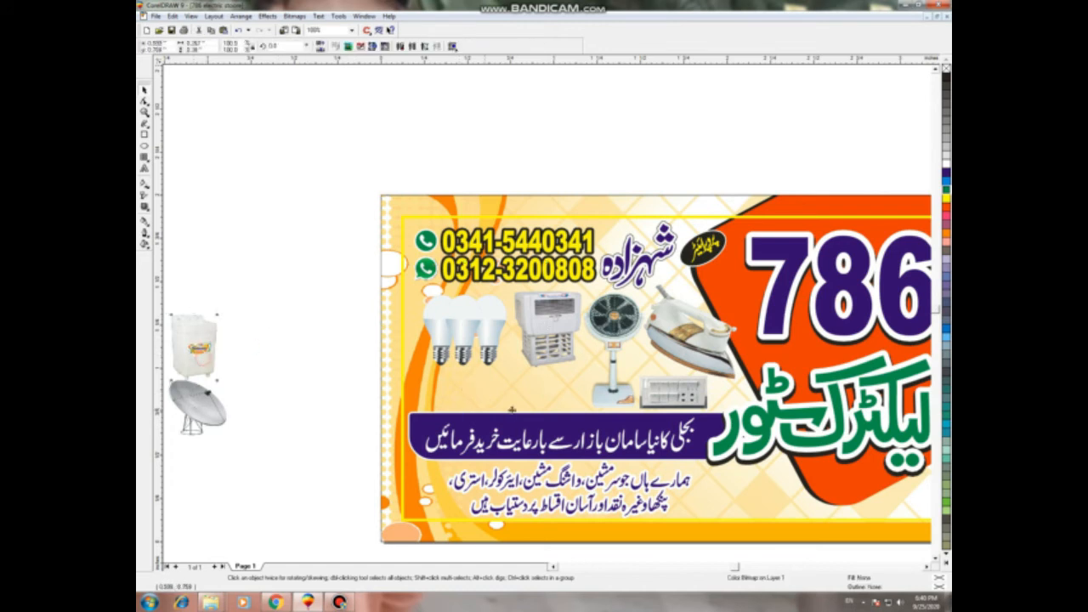
{"action": "left_click_drag", "start_coordinate": [547, 407], "coordinate": [348, 394]}
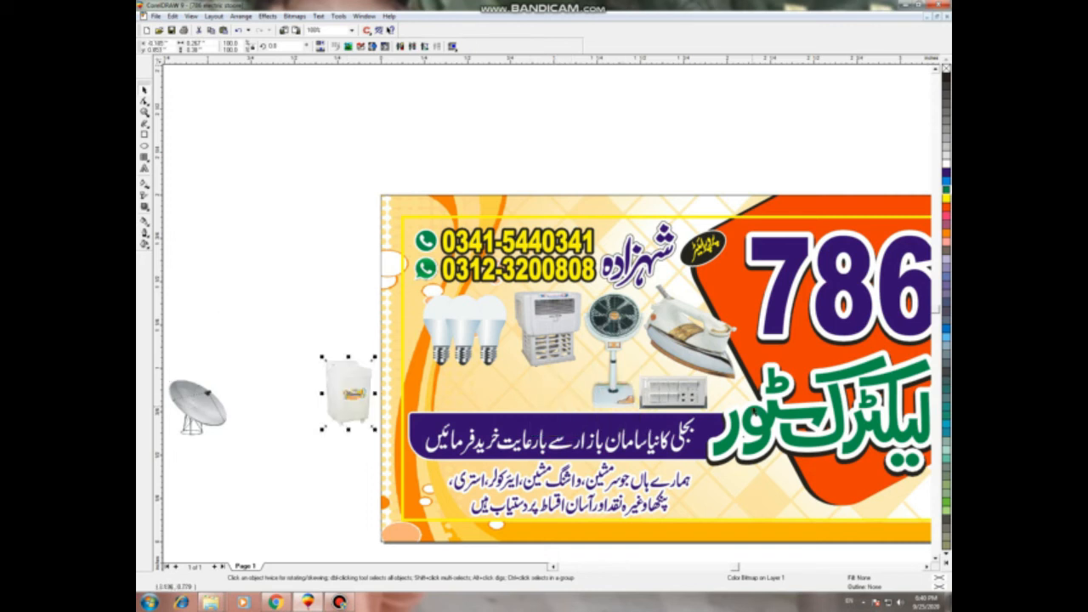
Step: Place the switchboard under the bulbs and shift both slightly left together
{"action": "left_click", "coordinate": [685, 400]}
{"action": "left_click_drag", "start_coordinate": [674, 393], "coordinate": [456, 387]}
{"action": "left_click", "coordinate": [306, 472]}
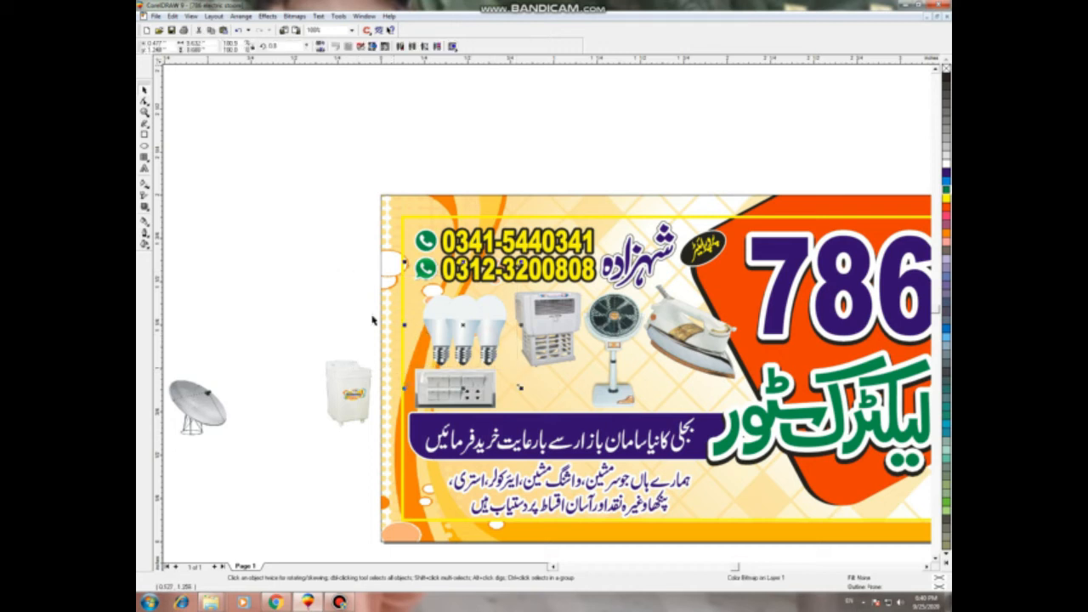
{"action": "left_click_drag", "start_coordinate": [318, 261], "coordinate": [552, 411]}
{"action": "left_click_drag", "start_coordinate": [480, 338], "coordinate": [468, 336]}
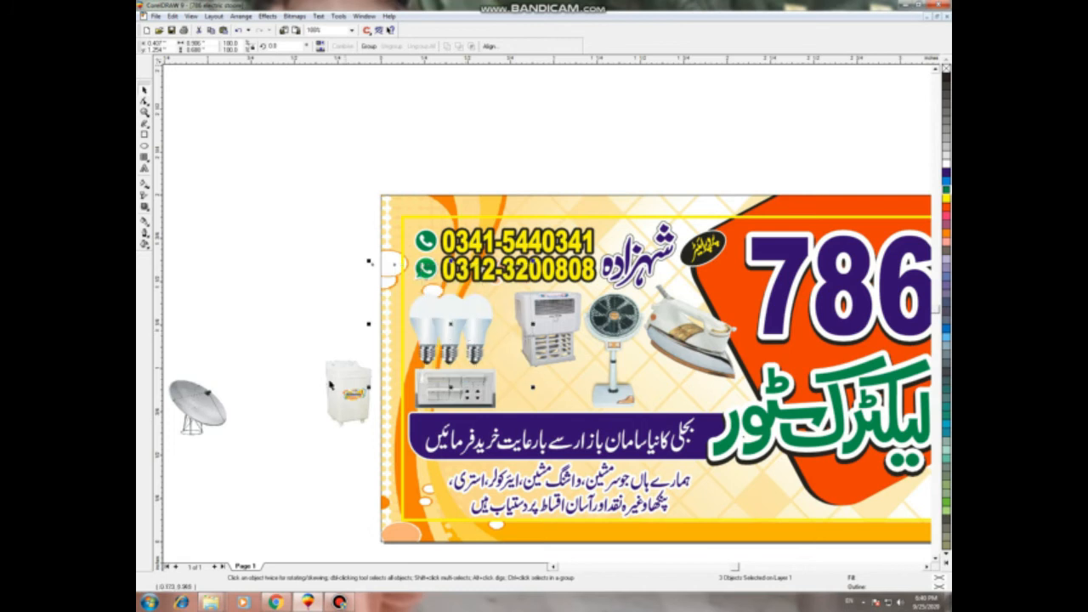
{"action": "left_click", "coordinate": [321, 467]}
Step: Move the air cooler down and enlarge it
{"action": "left_click", "coordinate": [533, 332]}
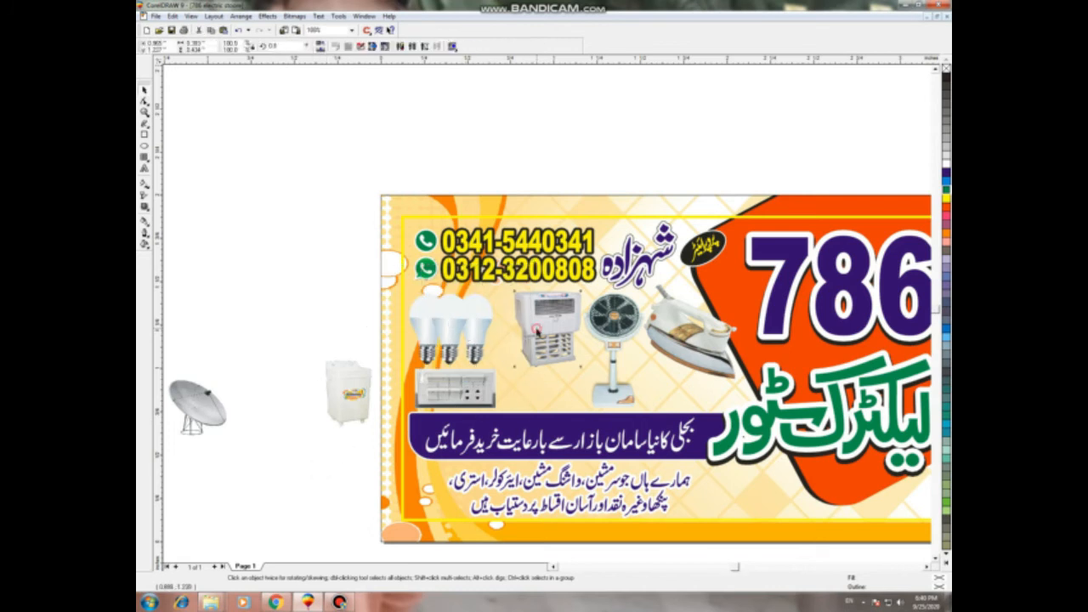
{"action": "left_click_drag", "start_coordinate": [544, 330], "coordinate": [533, 368]}
{"action": "left_click_drag", "start_coordinate": [570, 329], "coordinate": [583, 313]}
{"action": "left_click_drag", "start_coordinate": [541, 361], "coordinate": [539, 359]}
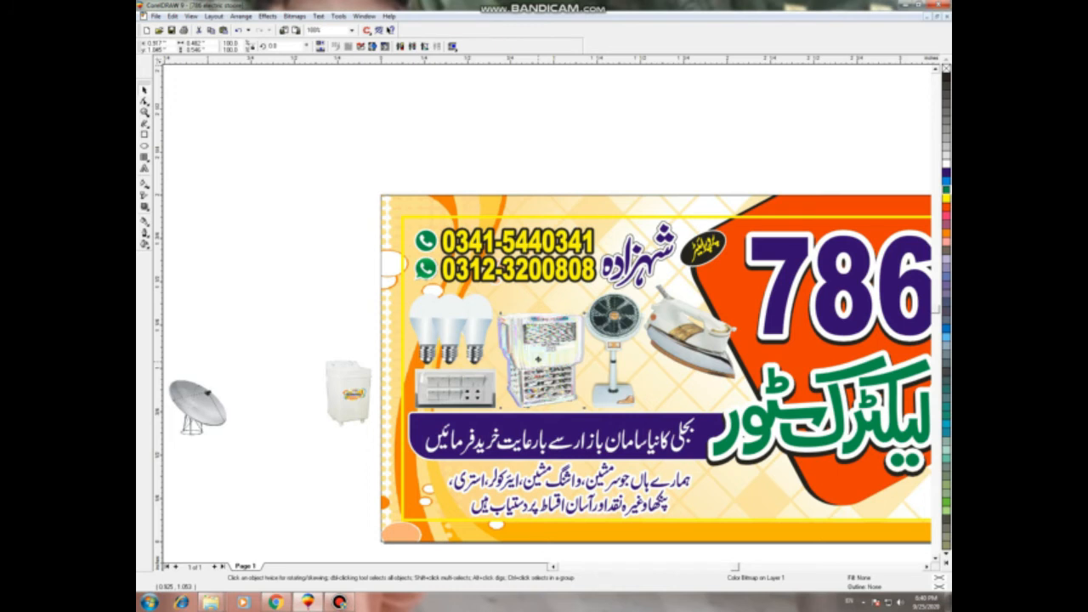
Step: Put a shrunken satellite dish on the card beside the fan
{"action": "left_click", "coordinate": [235, 499]}
{"action": "left_click_drag", "start_coordinate": [196, 412], "coordinate": [665, 379]}
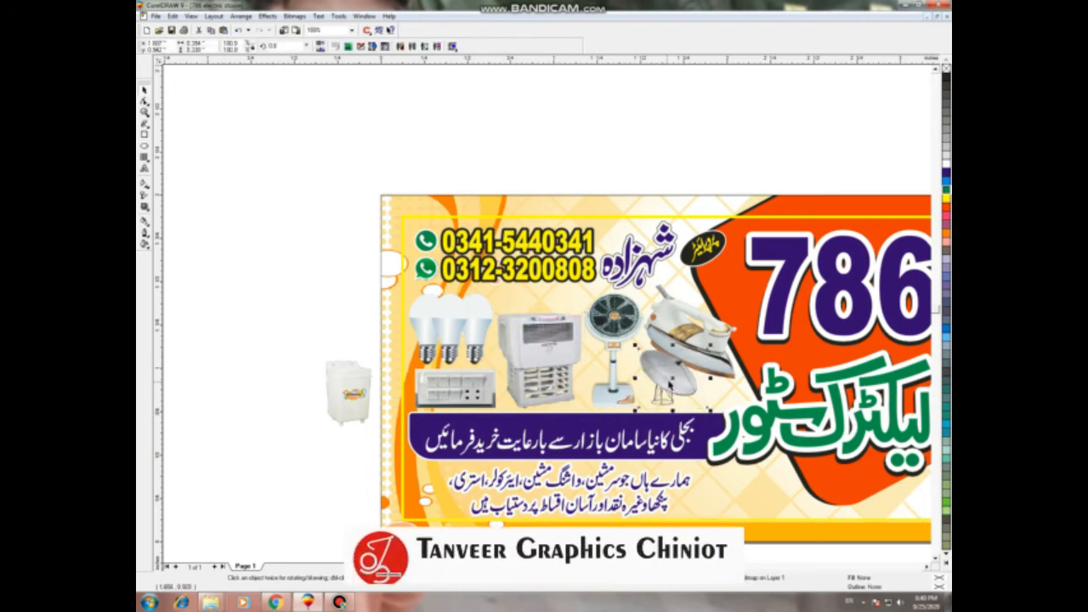
{"action": "left_click_drag", "start_coordinate": [710, 345], "coordinate": [700, 354]}
{"action": "left_click_drag", "start_coordinate": [670, 396], "coordinate": [666, 400]}
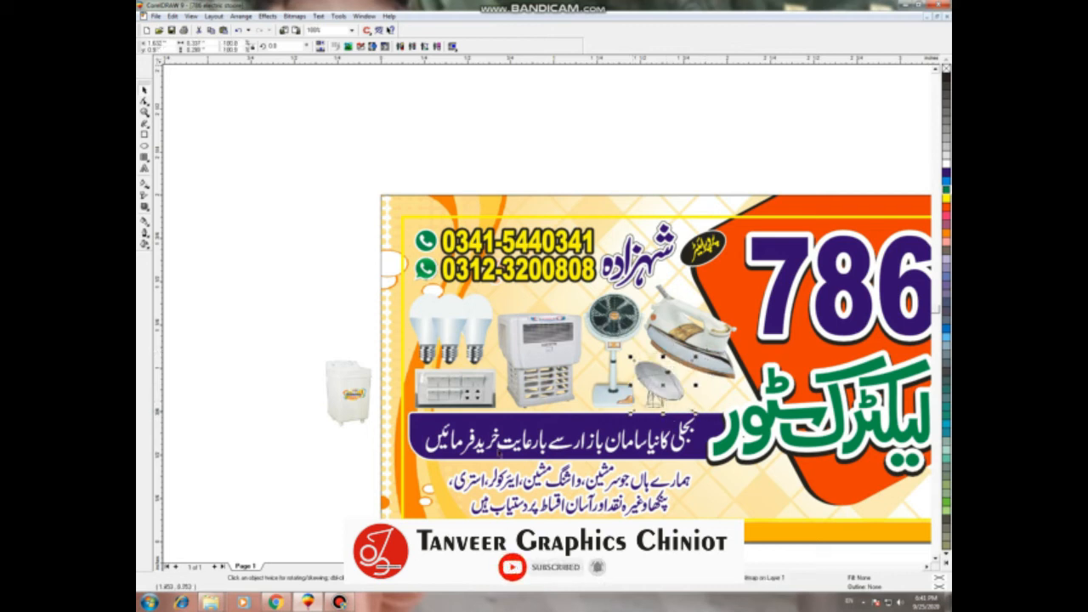
Step: Place and shrink the washing machine on the card and reposition the iron
{"action": "left_click", "coordinate": [344, 391]}
{"action": "left_click_drag", "start_coordinate": [347, 392], "coordinate": [721, 303]}
{"action": "left_click", "coordinate": [702, 361]}
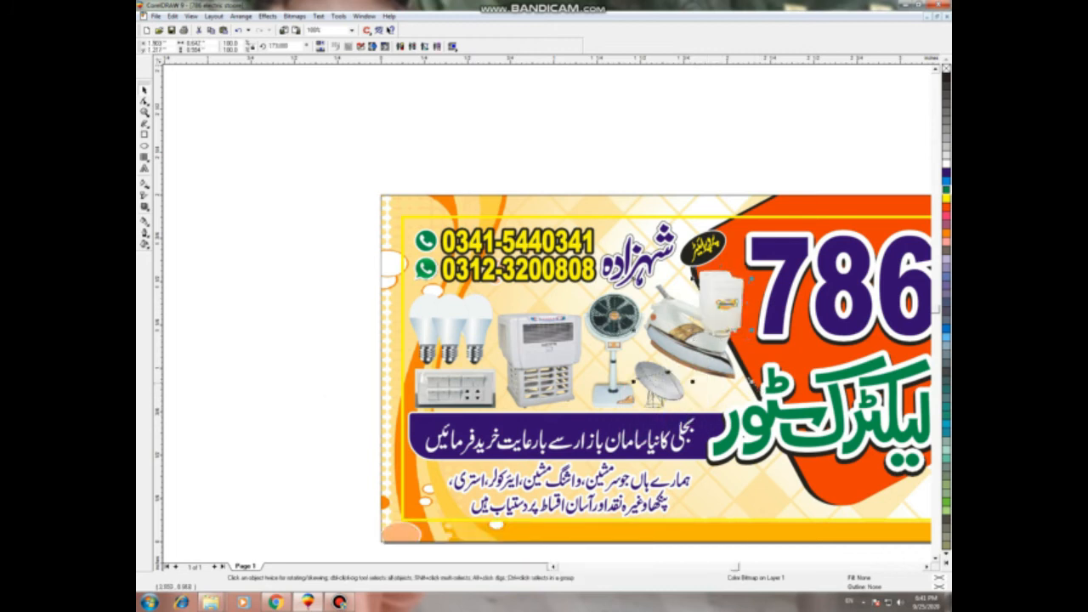
{"action": "mouse_move", "coordinate": [702, 360]}
{"action": "left_mouse_down"}
{"action": "mouse_move", "coordinate": [727, 401]}
{"action": "mouse_move", "coordinate": [707, 373]}
{"action": "left_mouse_up"}
{"action": "left_click_drag", "start_coordinate": [724, 305], "coordinate": [680, 308]}
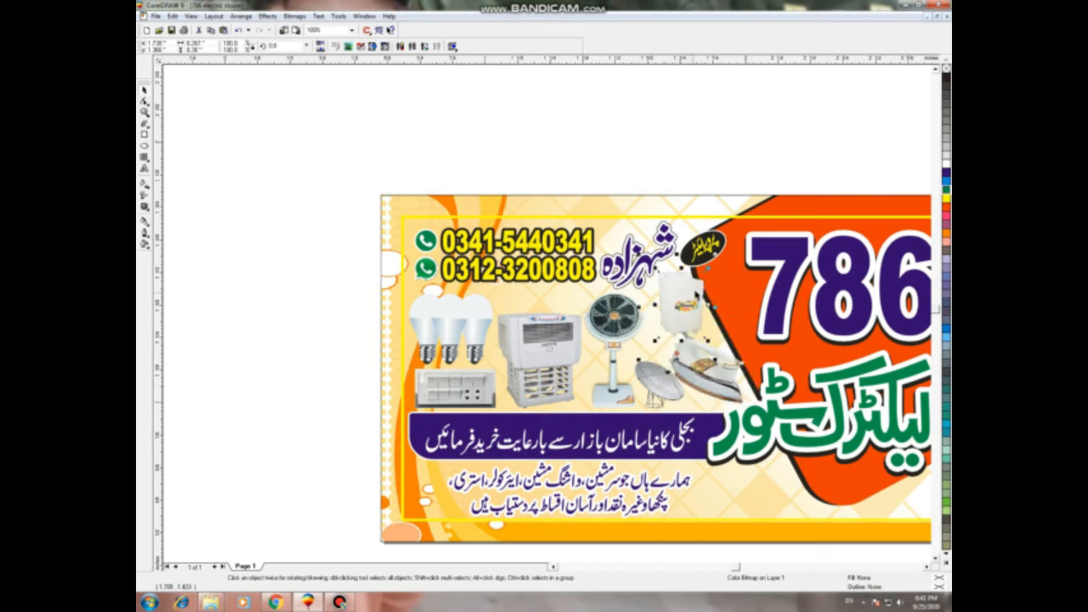
{"action": "scroll", "coordinate": [690, 302], "scroll_direction": "up", "scroll_amount": 2}
{"action": "left_click_drag", "start_coordinate": [605, 232], "coordinate": [618, 249]}
{"action": "left_click_drag", "start_coordinate": [668, 353], "coordinate": [660, 336]}
{"action": "left_click_drag", "start_coordinate": [664, 340], "coordinate": [635, 369]}
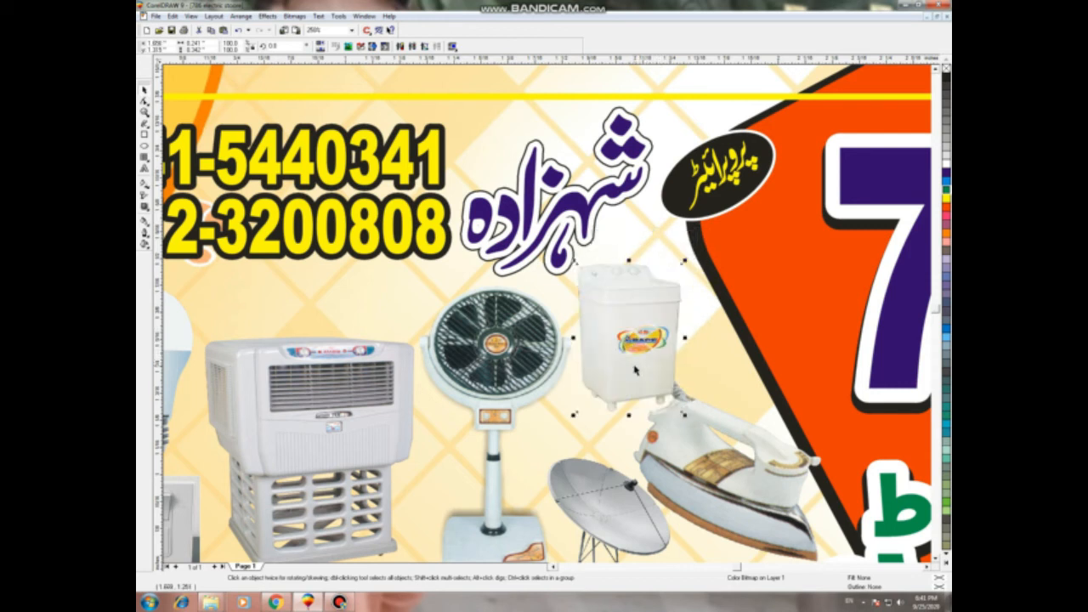
Step: Zoom to the black strip and colour the Urdu address text yellow
{"action": "key", "text": "F4"}
{"action": "left_click", "coordinate": [654, 347]}
{"action": "left_click_drag", "start_coordinate": [393, 330], "coordinate": [203, 441]}
{"action": "key", "text": "shift+F2"}
{"action": "left_click", "coordinate": [310, 491]}
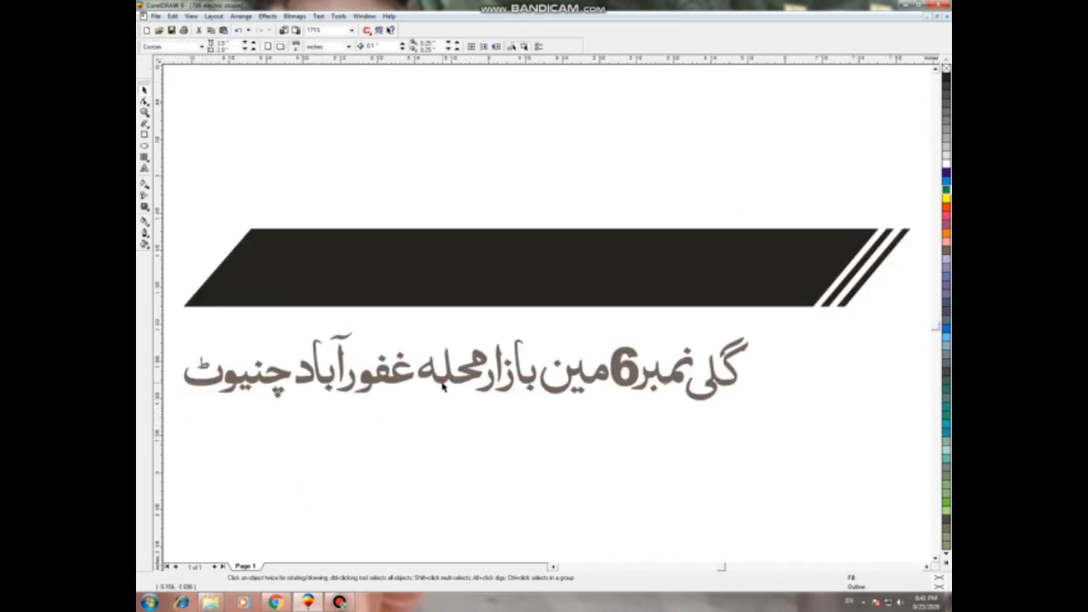
{"action": "left_click", "coordinate": [442, 385]}
{"action": "left_click", "coordinate": [945, 197]}
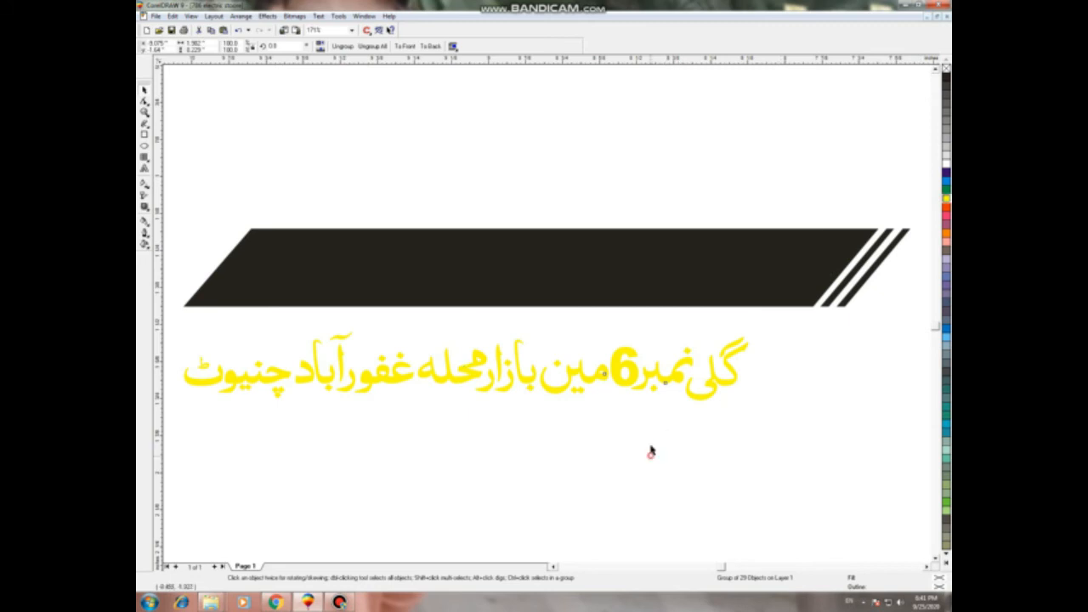
{"action": "left_click", "coordinate": [651, 453]}
Step: Centre the Urdu text horizontally and vertically on the black strip
{"action": "left_click", "coordinate": [617, 384]}
{"action": "left_click", "coordinate": [635, 297], "text": "shift"}
{"action": "key", "text": "c"}
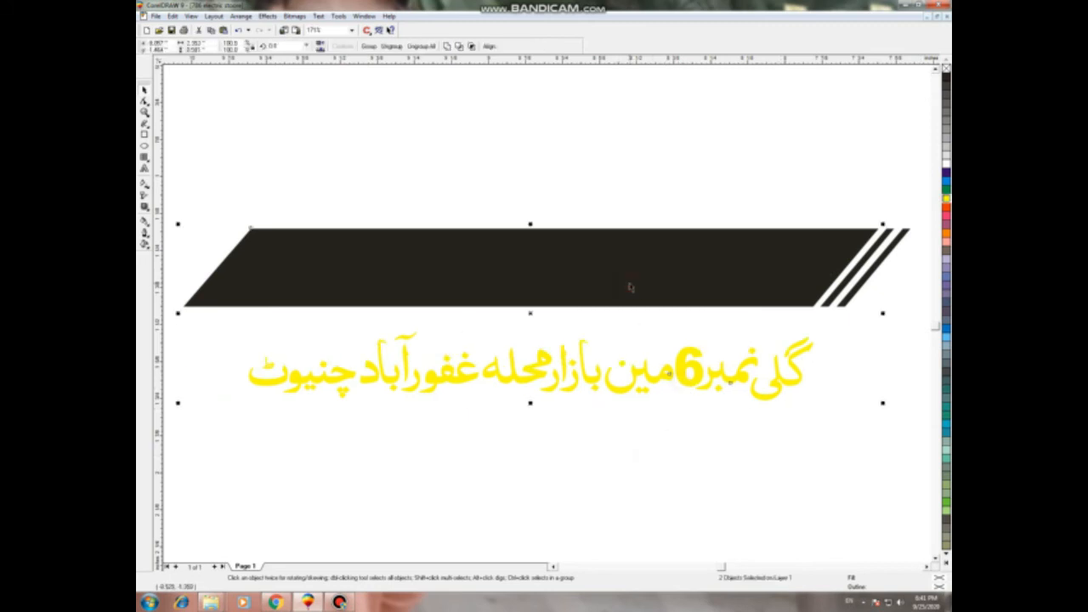
{"action": "key", "text": "e"}
{"action": "left_click", "coordinate": [603, 418]}
{"action": "scroll", "coordinate": [762, 243], "scroll_direction": "down", "scroll_amount": 1}
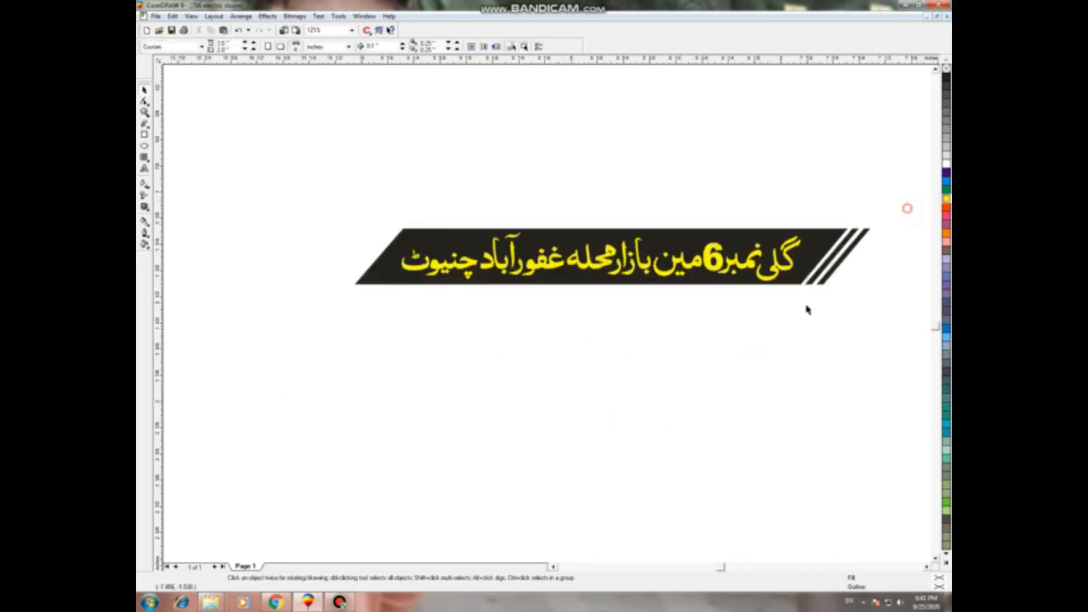
Step: Copy the two white diagonal stripes to the strip's left end and select the whole banner
{"action": "left_click_drag", "start_coordinate": [808, 309], "coordinate": [788, 317]}
{"action": "left_click_drag", "start_coordinate": [835, 255], "coordinate": [360, 248]}
{"action": "right_click", "coordinate": [360, 248]}
{"action": "left_click", "coordinate": [361, 317]}
{"action": "scroll", "coordinate": [326, 202], "scroll_direction": "down", "scroll_amount": 1}
{"action": "left_click_drag", "start_coordinate": [323, 200], "coordinate": [772, 315]}
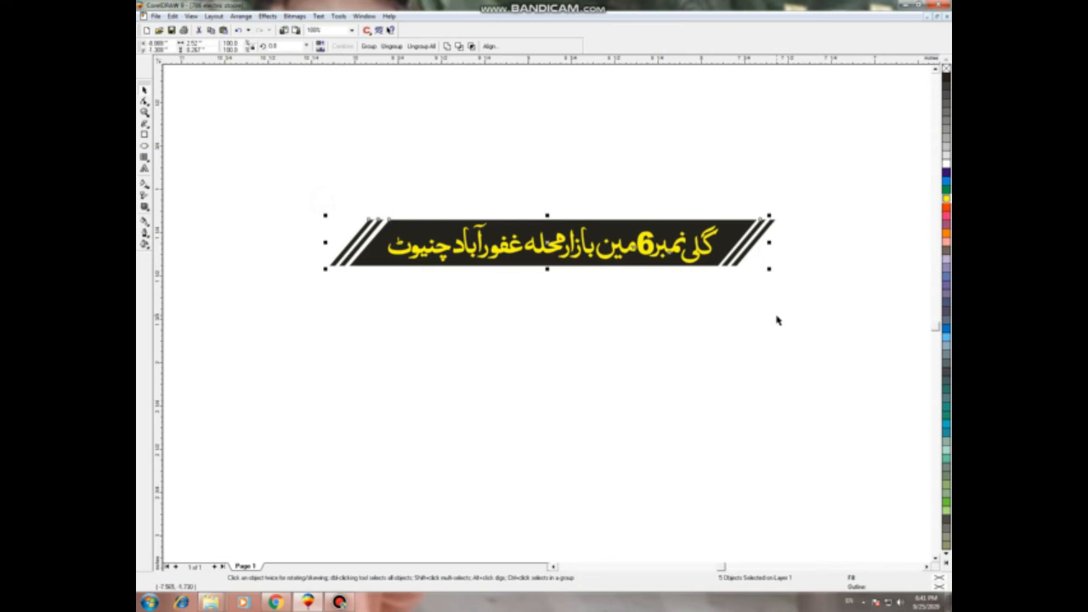
{"action": "key", "text": "F4"}
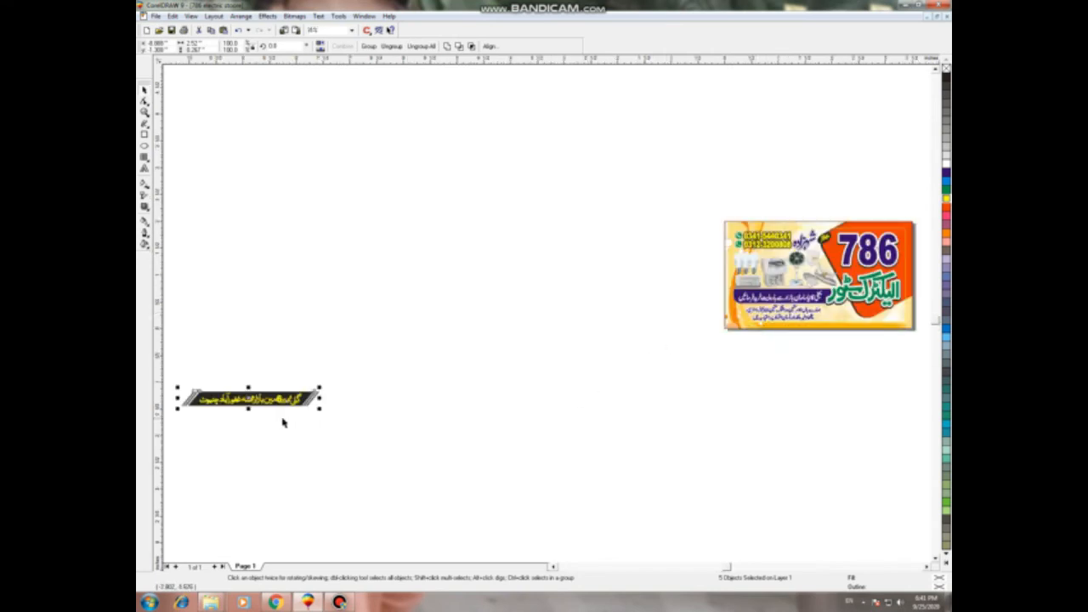
Step: Move the address banner to the card's lower right and scale it to fit
{"action": "left_click_drag", "start_coordinate": [249, 398], "coordinate": [893, 316]}
{"action": "key", "text": "shift+F2"}
{"action": "left_click_drag", "start_coordinate": [919, 274], "coordinate": [640, 277]}
{"action": "scroll", "coordinate": [705, 325], "scroll_direction": "down", "scroll_amount": 1}
{"action": "scroll", "coordinate": [393, 319], "scroll_direction": "up", "scroll_amount": 1}
{"action": "scroll", "coordinate": [392, 327], "scroll_direction": "up", "scroll_amount": 1}
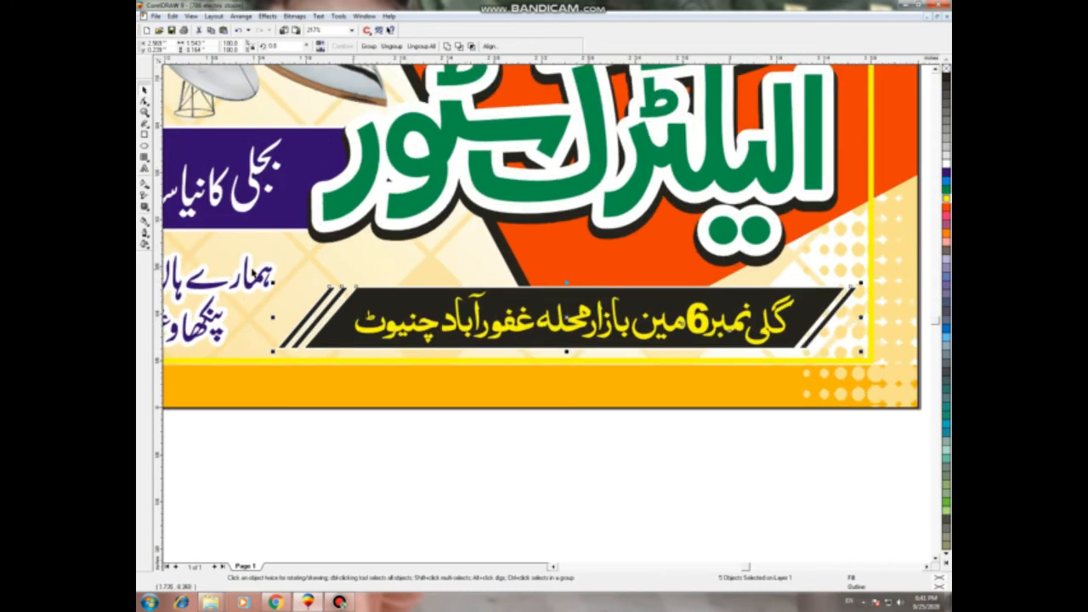
{"action": "left_click_drag", "start_coordinate": [273, 283], "coordinate": [264, 281]}
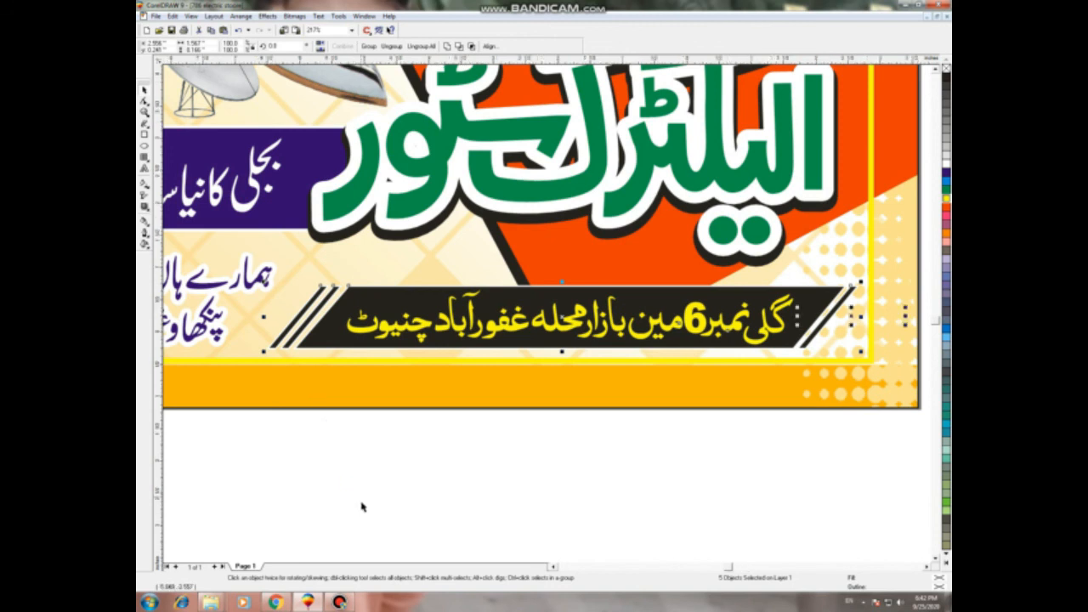
Step: Delete the stray short line on the left and zoom back to the card
{"action": "key", "text": "F4"}
{"action": "left_click", "coordinate": [243, 465]}
{"action": "left_click_drag", "start_coordinate": [247, 355], "coordinate": [146, 470]}
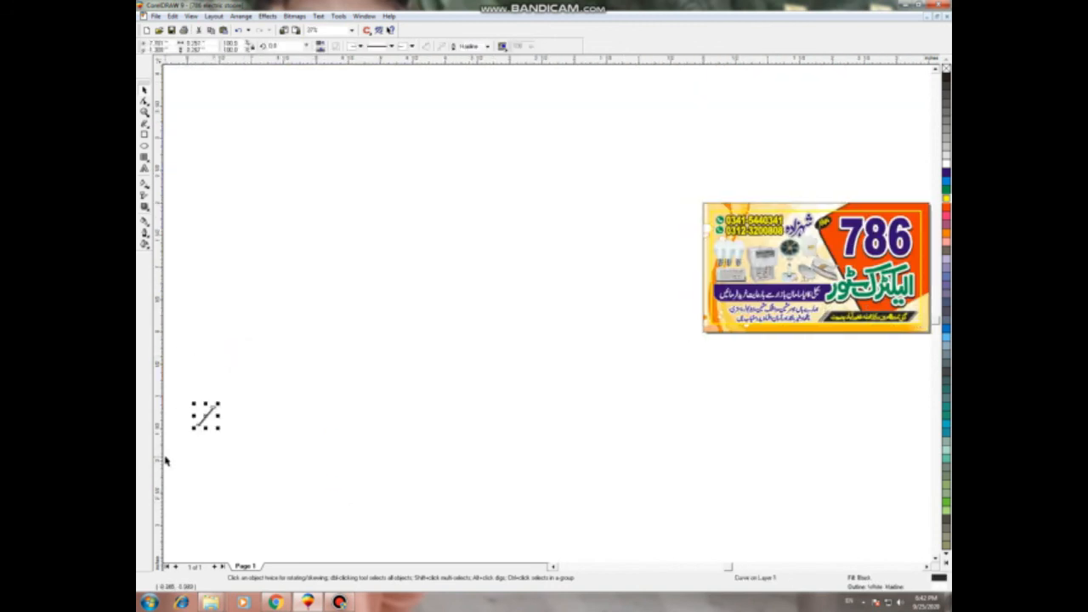
{"action": "key", "text": "Delete"}
{"action": "key", "text": "F4"}
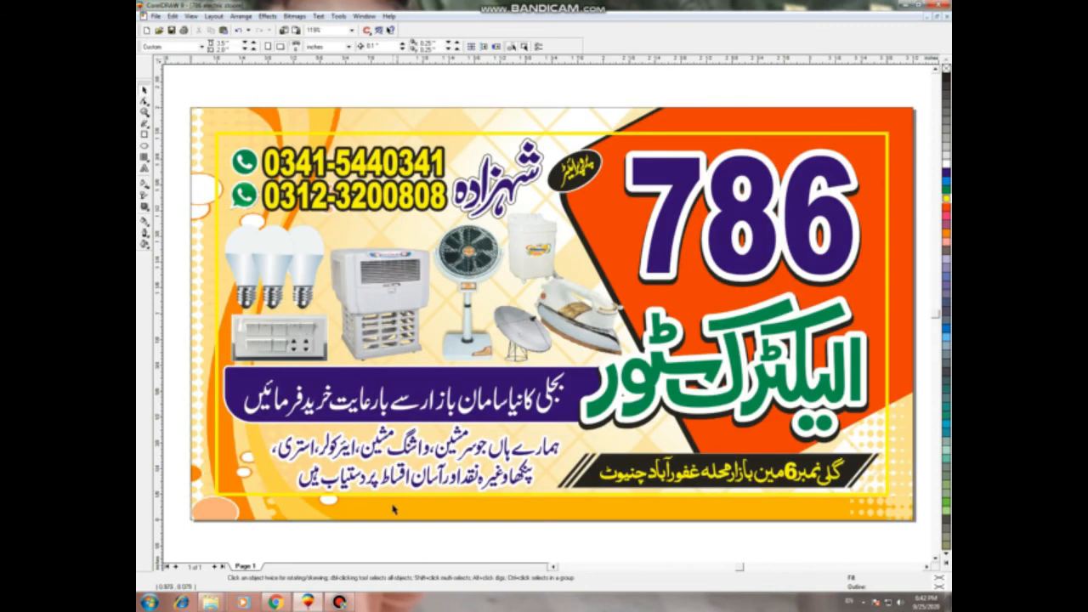
Step: Edit the PowerClip contents and delete the pale patterned background bitmap
{"action": "left_click", "coordinate": [442, 517]}
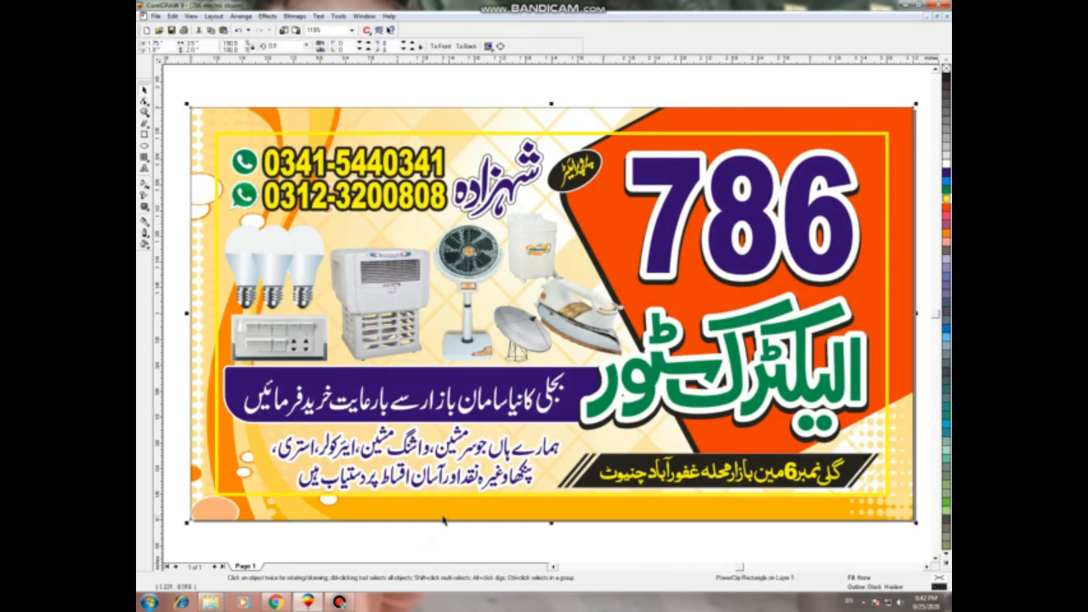
{"action": "right_click", "coordinate": [442, 520]}
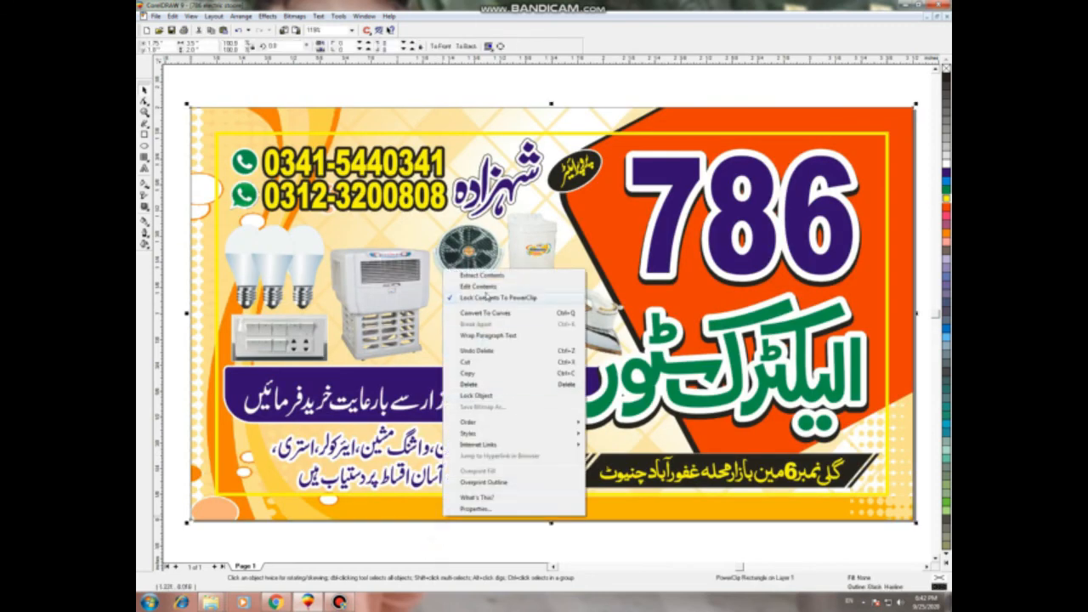
{"action": "left_click", "coordinate": [481, 287]}
{"action": "left_click", "coordinate": [503, 536]}
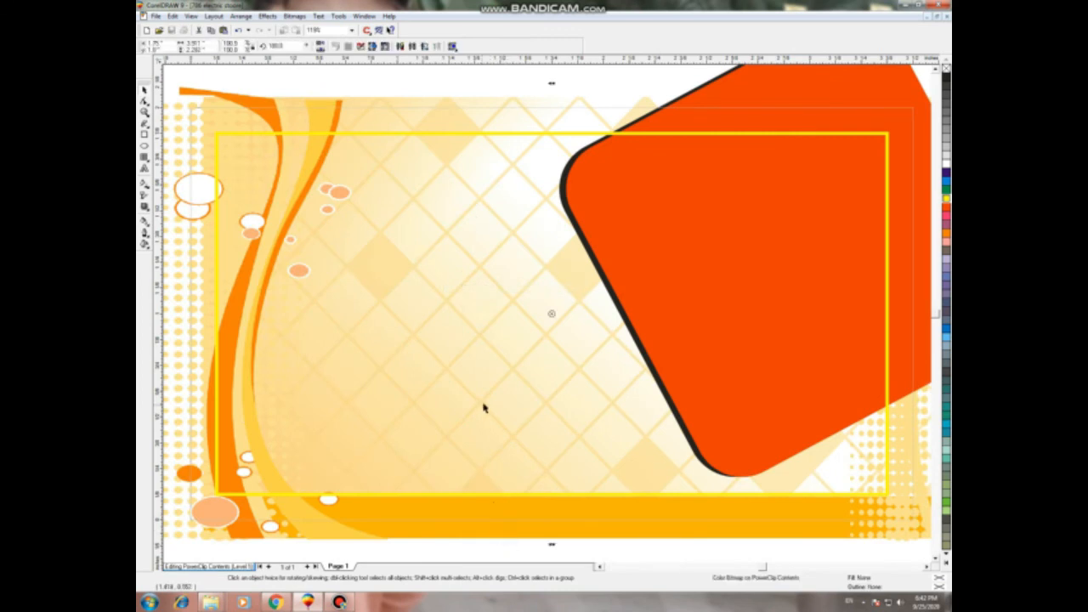
{"action": "scroll", "coordinate": [484, 408], "scroll_direction": "down", "scroll_amount": 1}
{"action": "scroll", "coordinate": [520, 335], "scroll_direction": "down", "scroll_amount": 1}
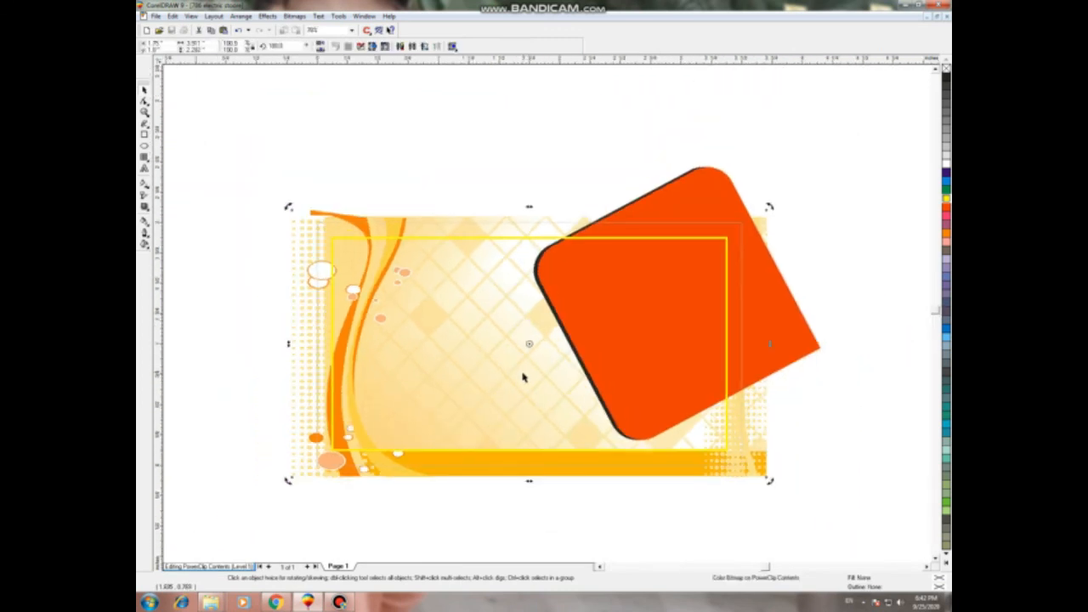
{"action": "key", "text": "Delete"}
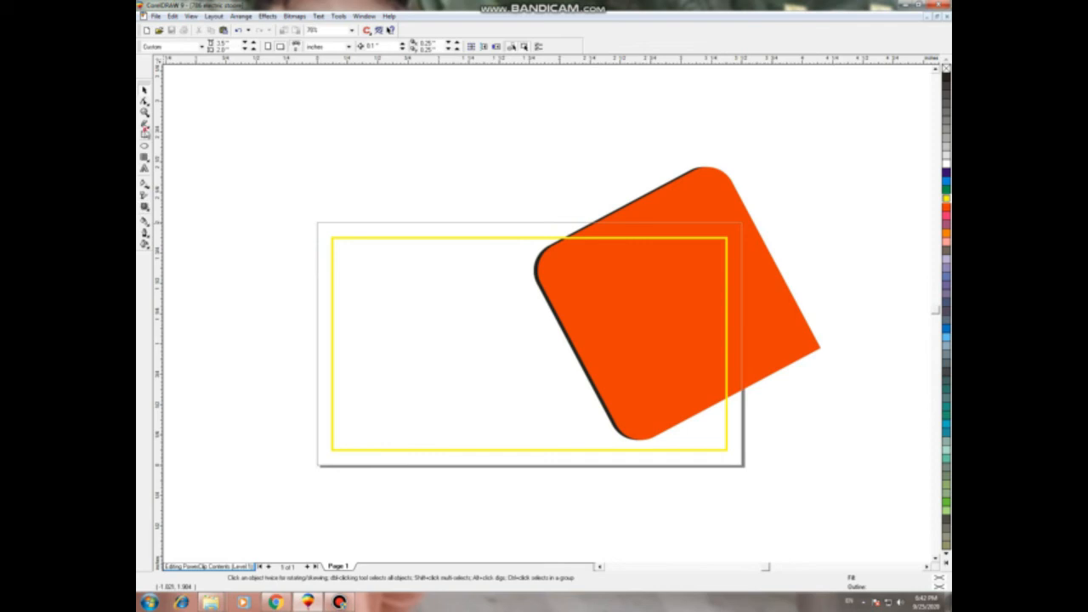
Step: Add a page-sized rectangle with a dark blue to light blue fountain fill, then finish editing
{"action": "double_click", "coordinate": [145, 135]}
{"action": "key", "text": "space"}
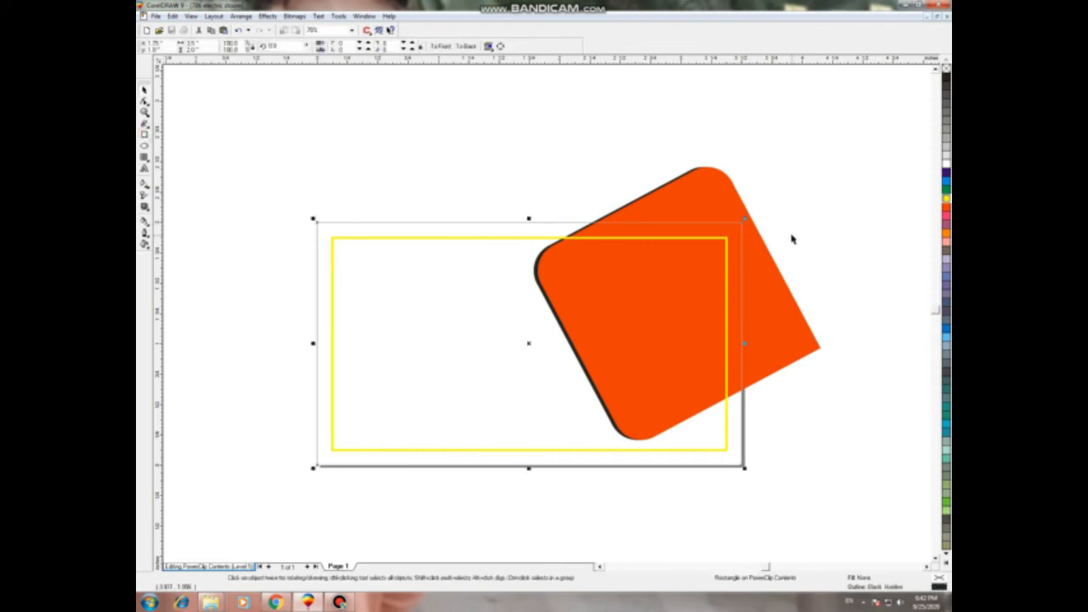
{"action": "key", "text": "F11"}
{"action": "left_click", "coordinate": [499, 290]}
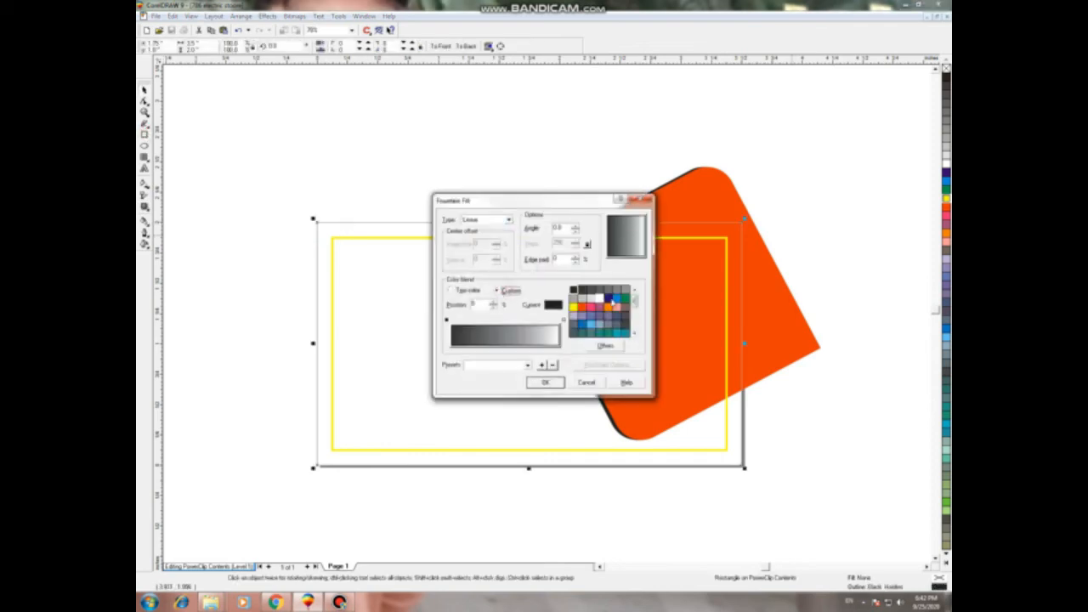
{"action": "left_click", "coordinate": [608, 298]}
{"action": "left_click", "coordinate": [564, 320]}
{"action": "left_click", "coordinate": [616, 298]}
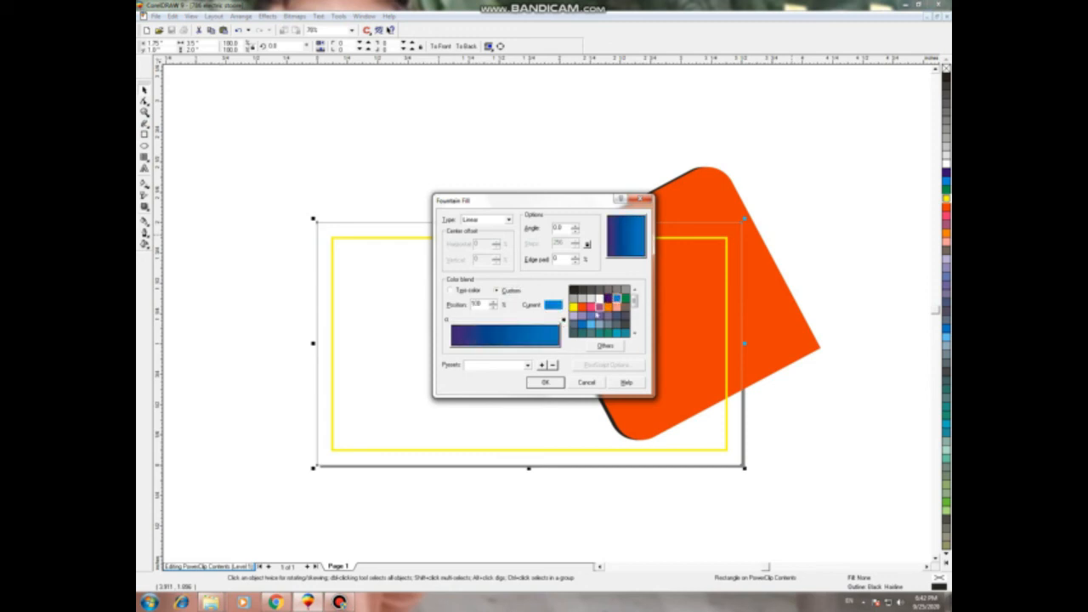
{"action": "left_click", "coordinate": [544, 383]}
{"action": "right_click", "coordinate": [461, 350]}
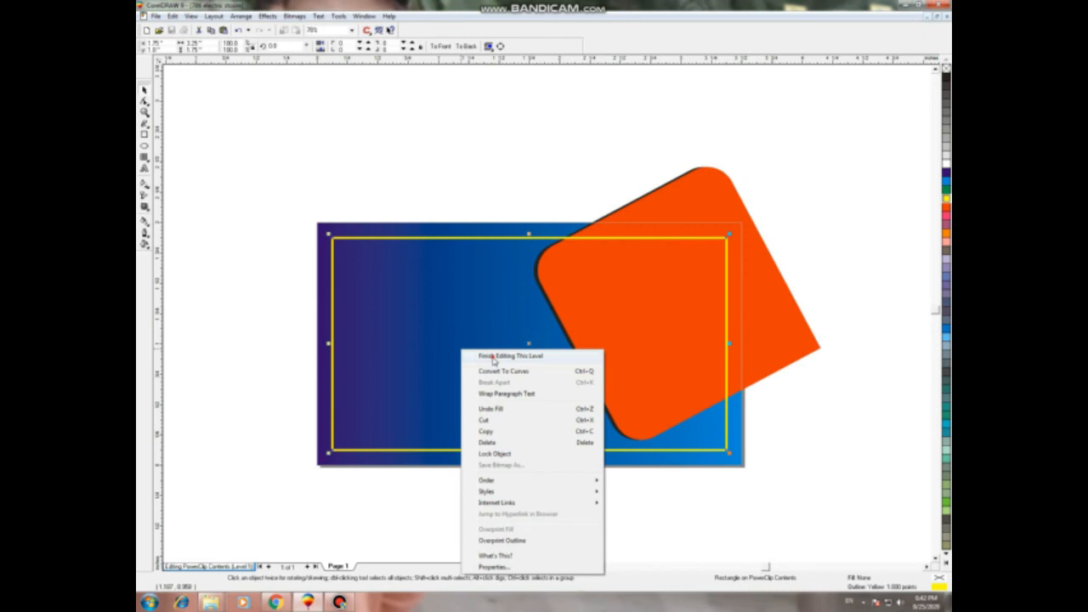
{"action": "left_click", "coordinate": [493, 358]}
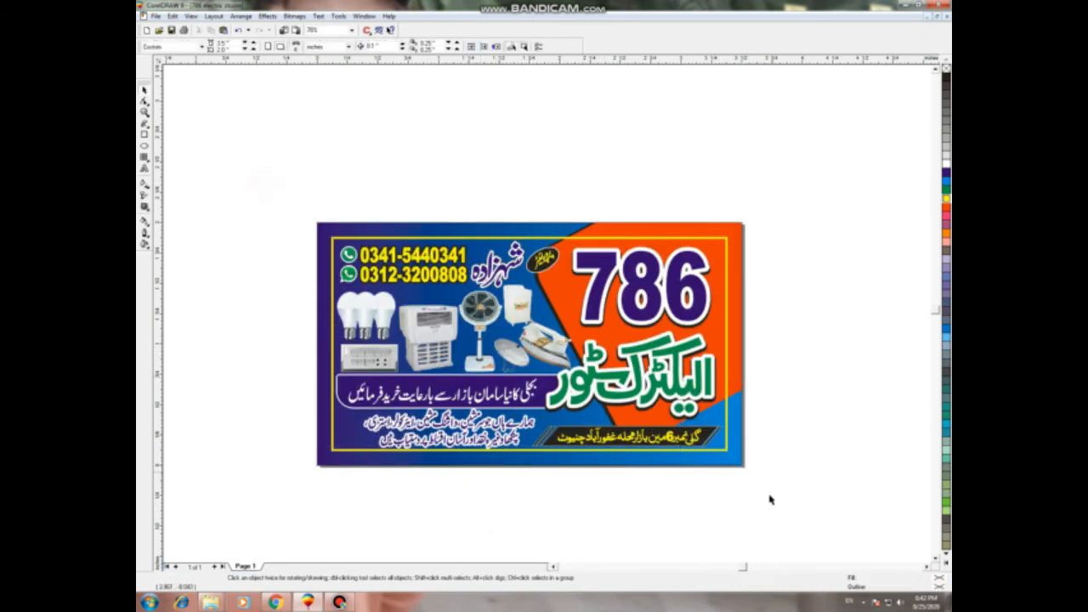
{"action": "key", "text": "ctrl+a"}
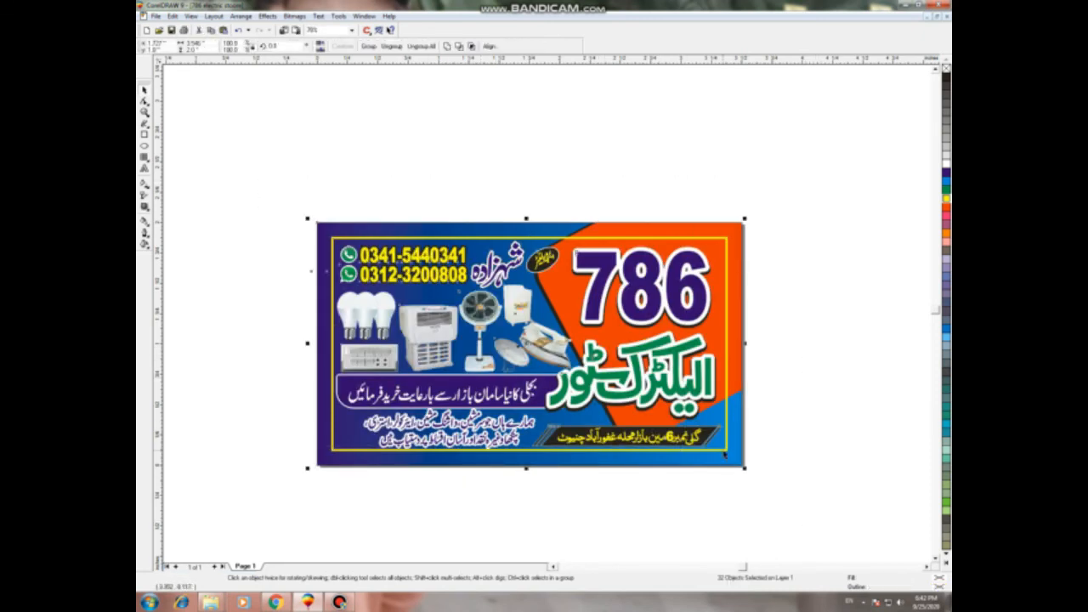
{"action": "key", "text": "shift+F2"}
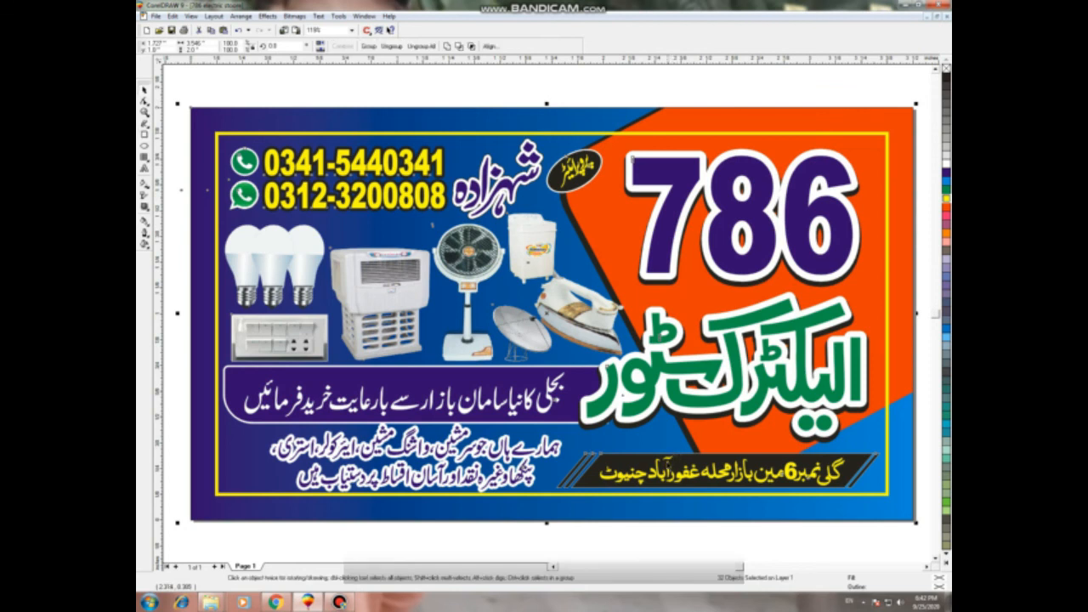
{"action": "key", "text": "Escape"}
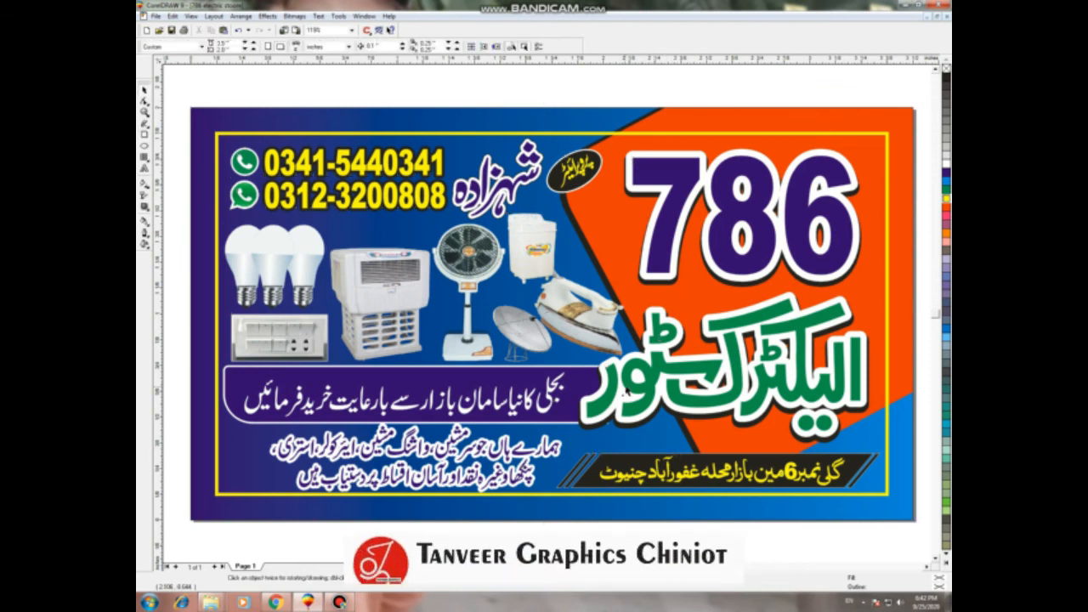
{"action": "left_click", "coordinate": [583, 384]}
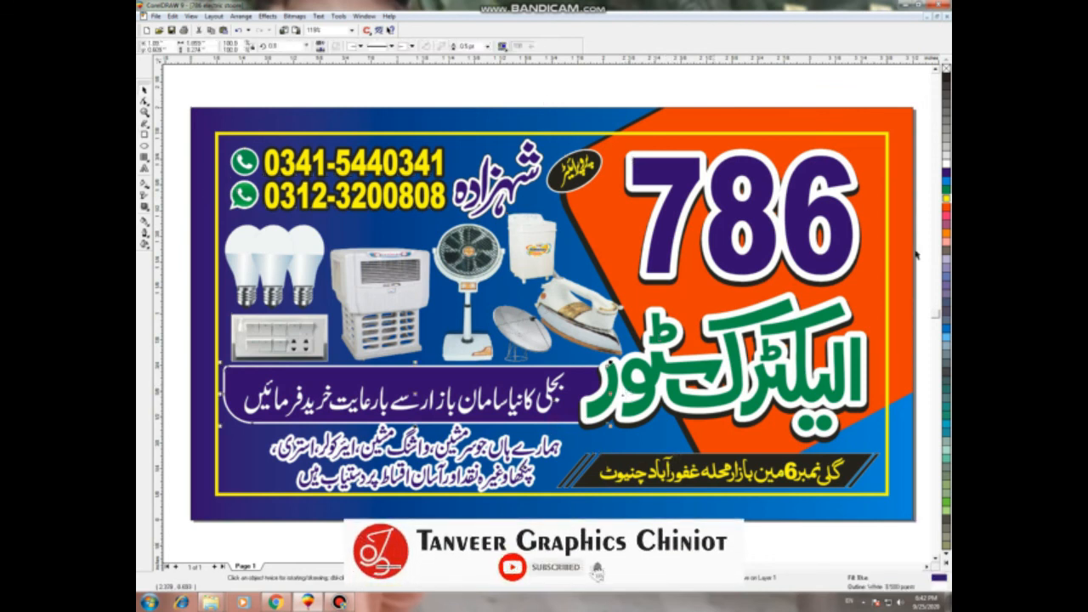
{"action": "left_click", "coordinate": [944, 207]}
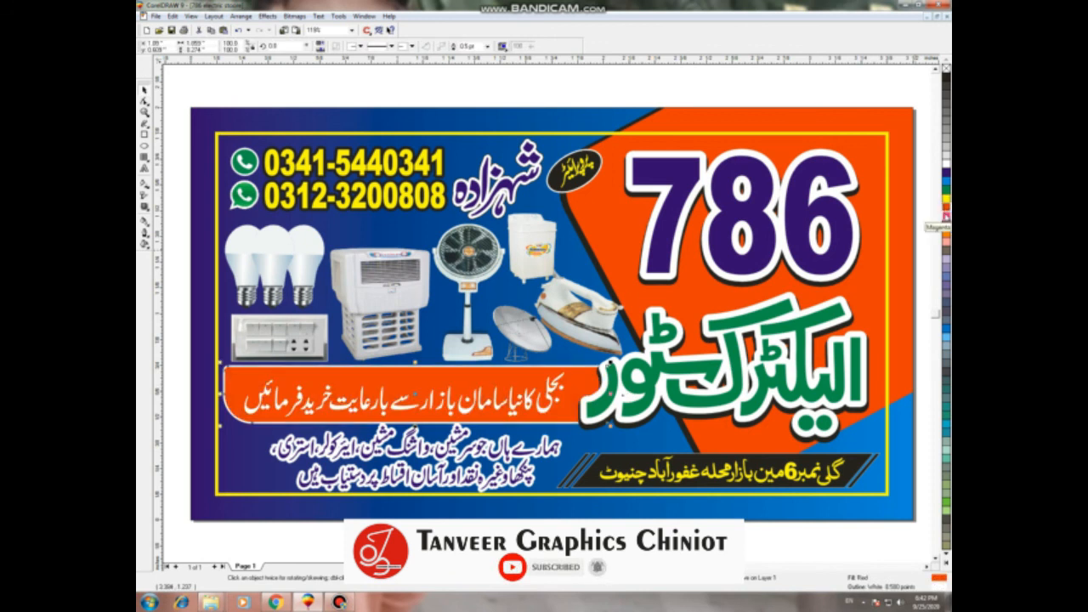
{"action": "left_click", "coordinate": [272, 172]}
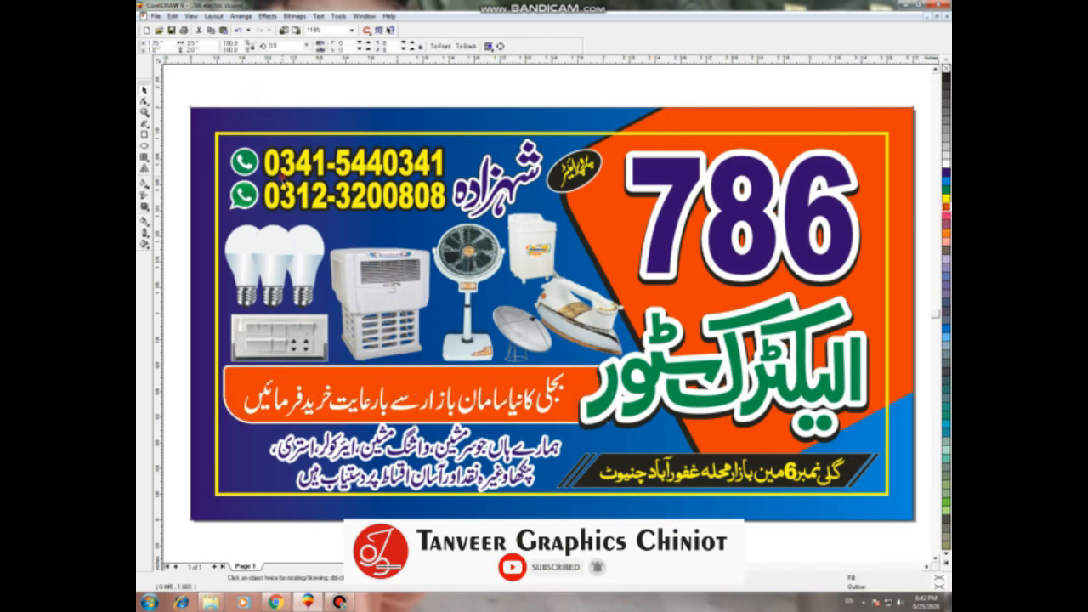
{"action": "left_click", "coordinate": [321, 203], "text": "shift"}
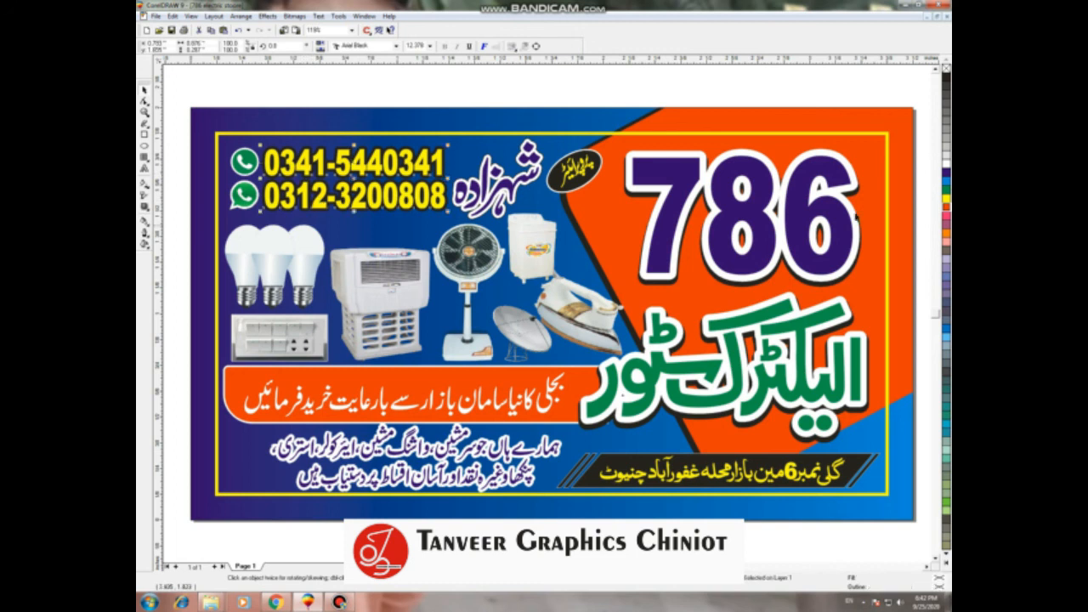
{"action": "left_click", "coordinate": [616, 90]}
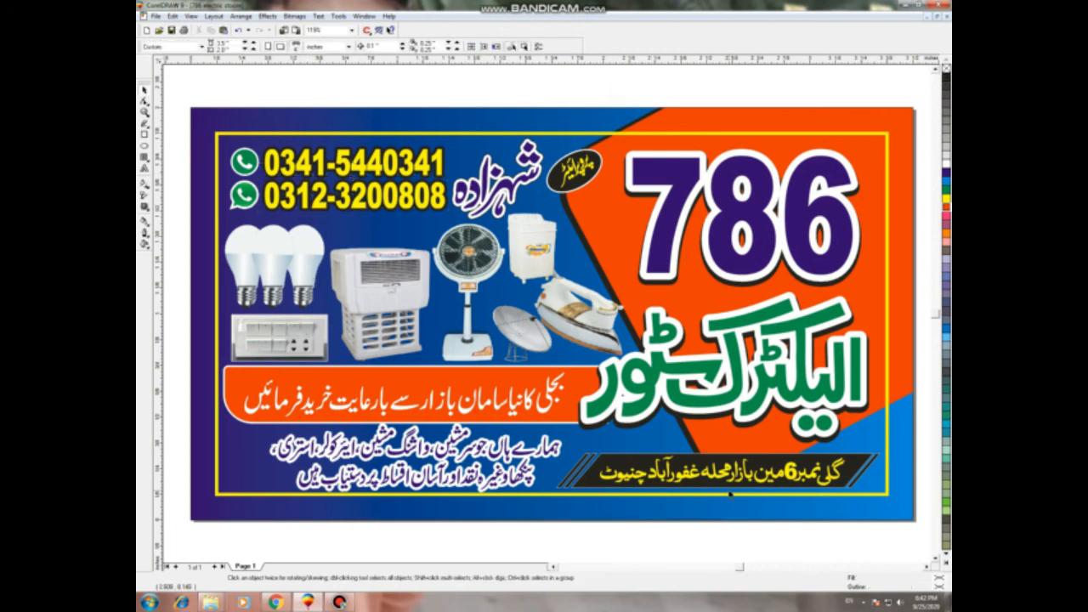
{"action": "right_click", "coordinate": [616, 267]}
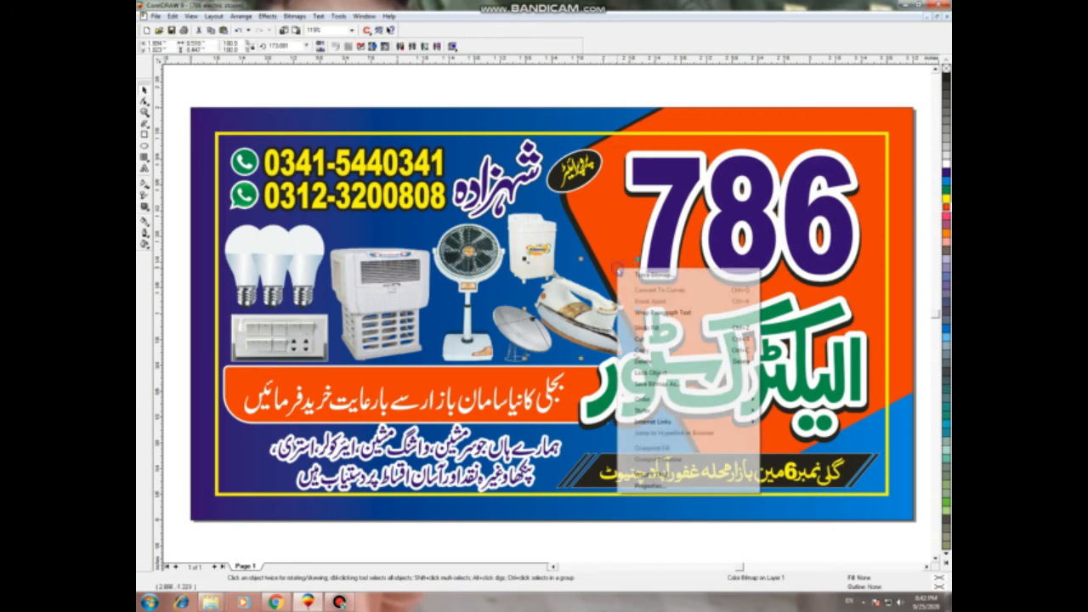
{"action": "left_click", "coordinate": [567, 88]}
{"action": "left_click", "coordinate": [605, 132]}
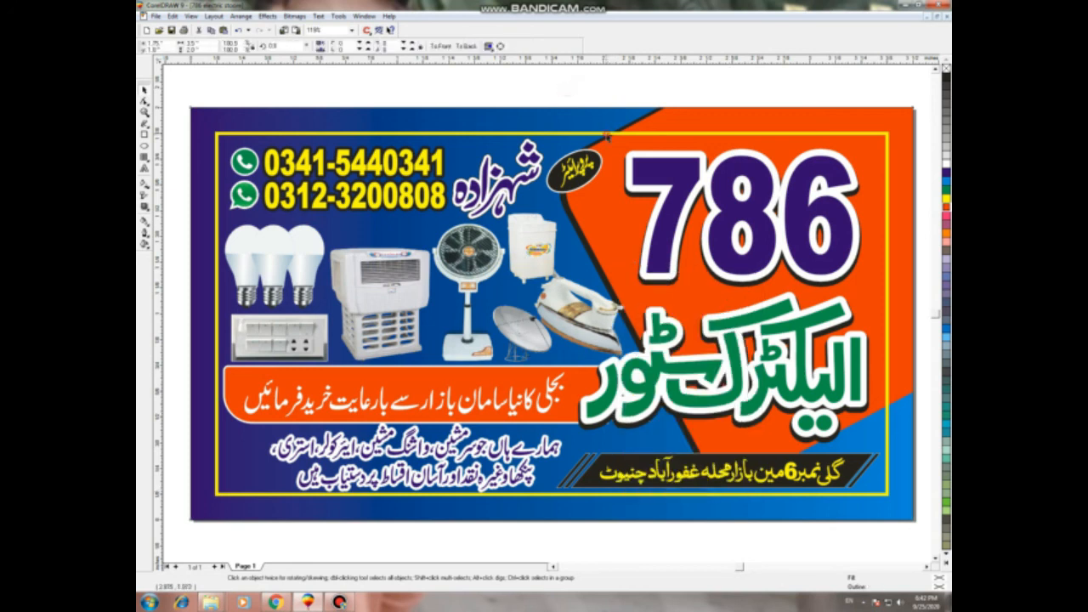
{"action": "right_click", "coordinate": [605, 132]}
{"action": "left_click", "coordinate": [650, 152]}
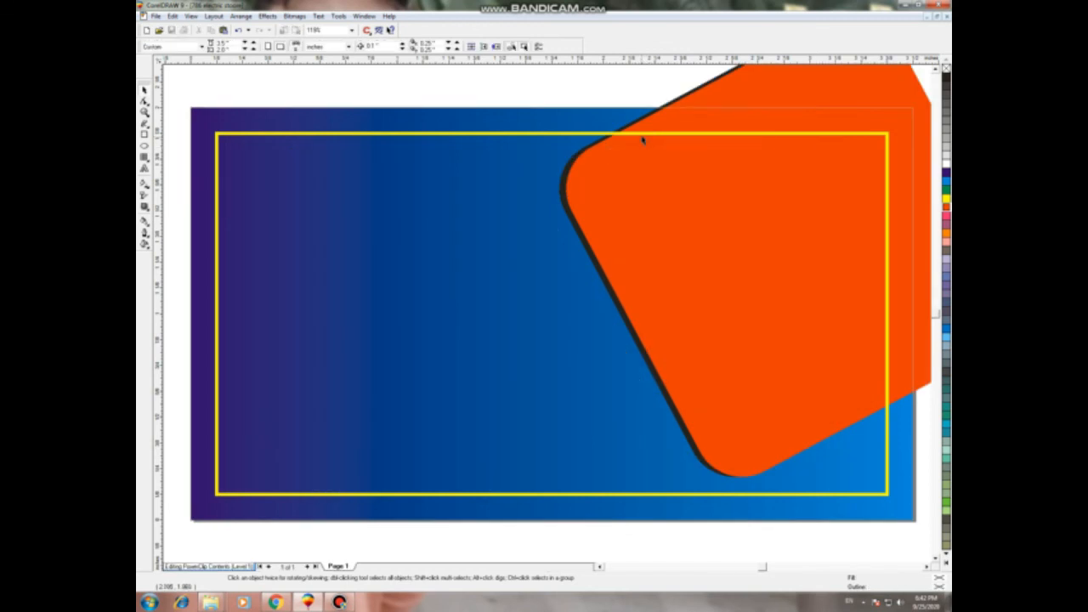
{"action": "right_click", "coordinate": [641, 136]}
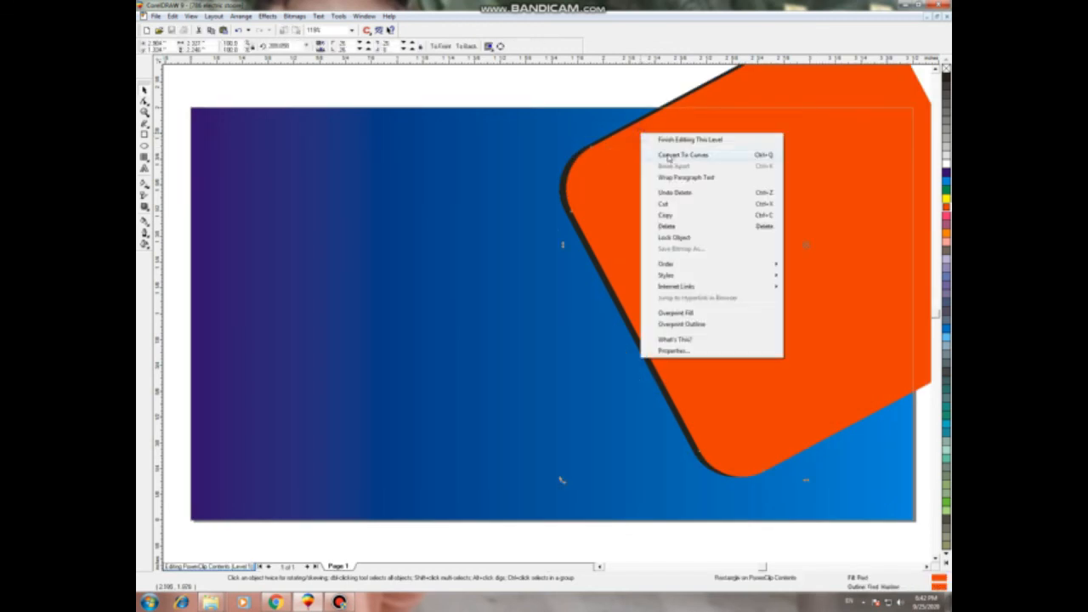
{"action": "left_click", "coordinate": [670, 146]}
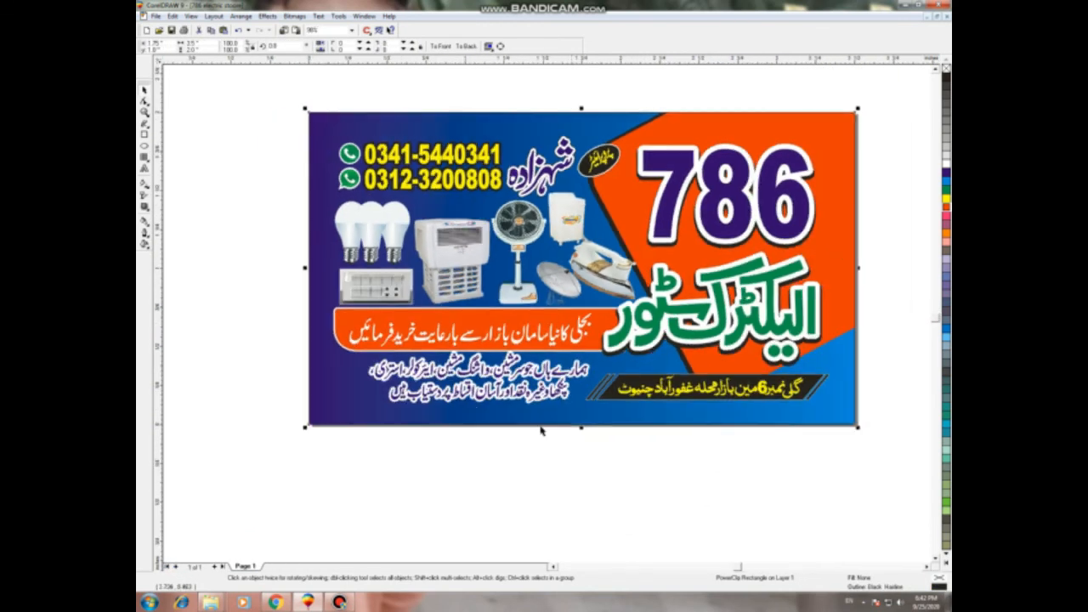
{"action": "left_click", "coordinate": [531, 472]}
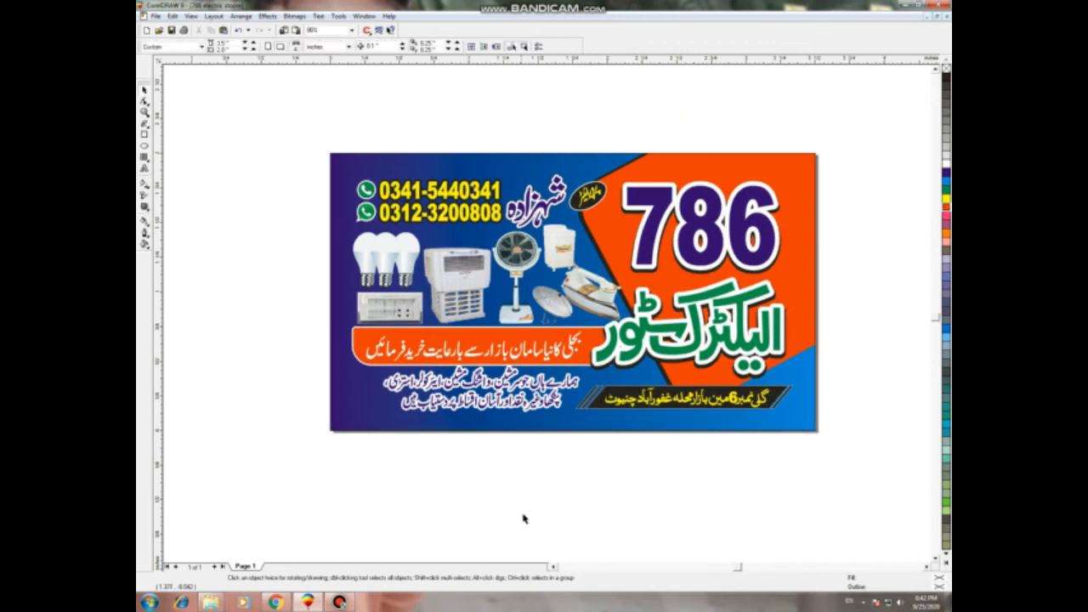
{"action": "key", "text": "F8"}
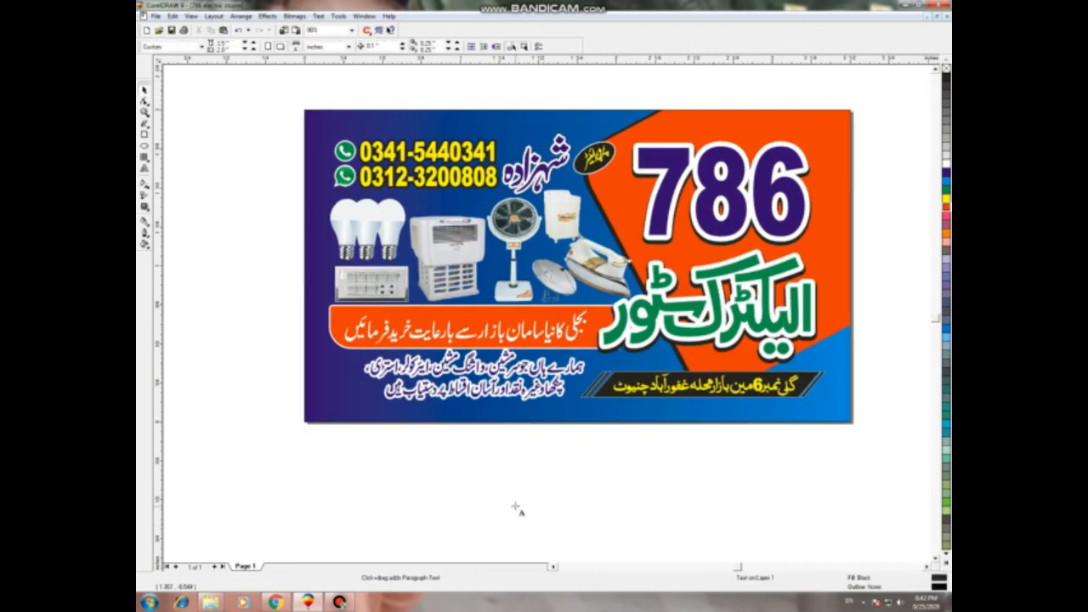
Step: Type the text line 'PASSWORD: ELECTRIC STORE 786' just below the card
{"action": "left_click", "coordinate": [370, 483]}
{"action": "type", "text": "PASSWORD"}
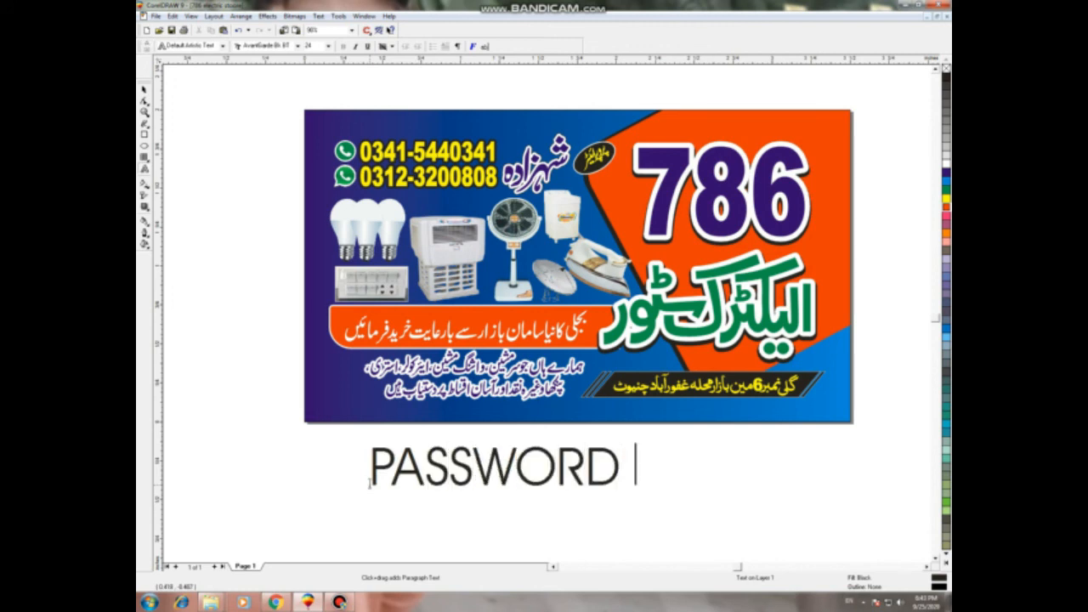
{"action": "key", "text": "BackSpace"}
{"action": "type", "text": ":"}
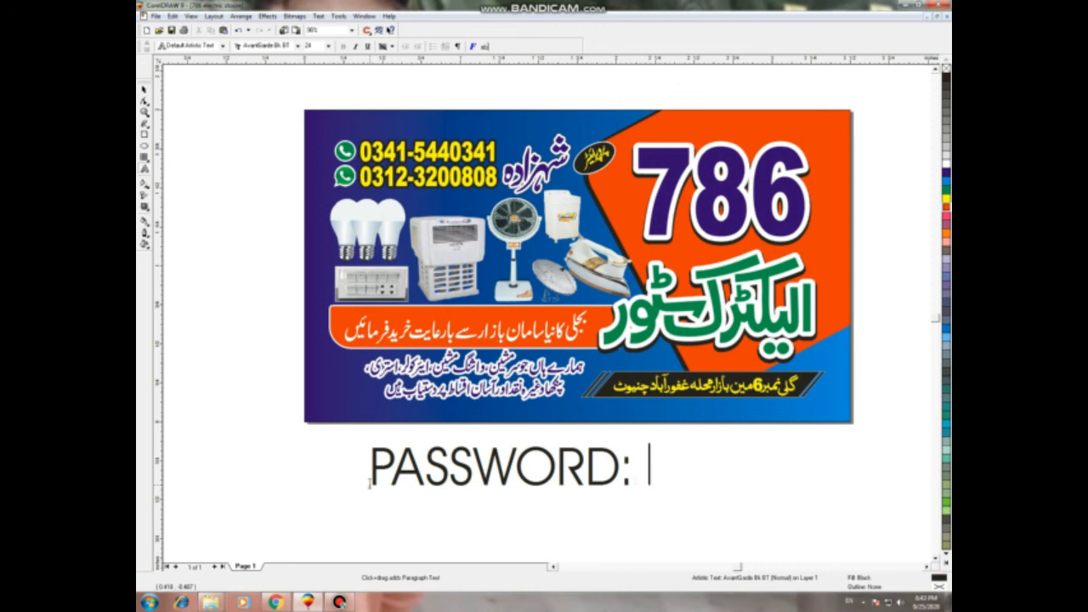
{"action": "type", "text": " E"}
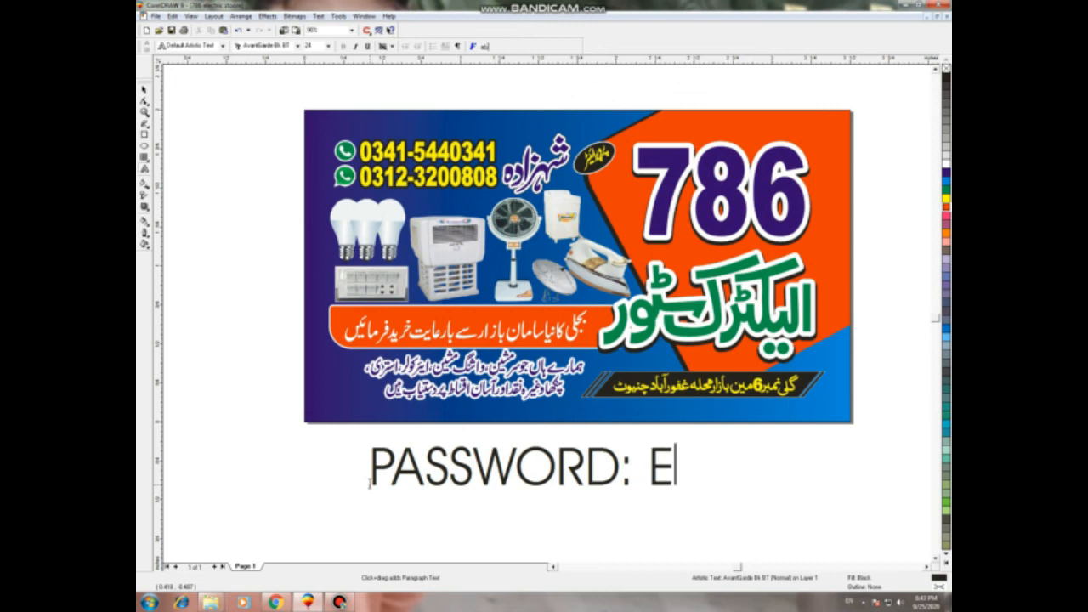
{"action": "type", "text": "LECTRIC"}
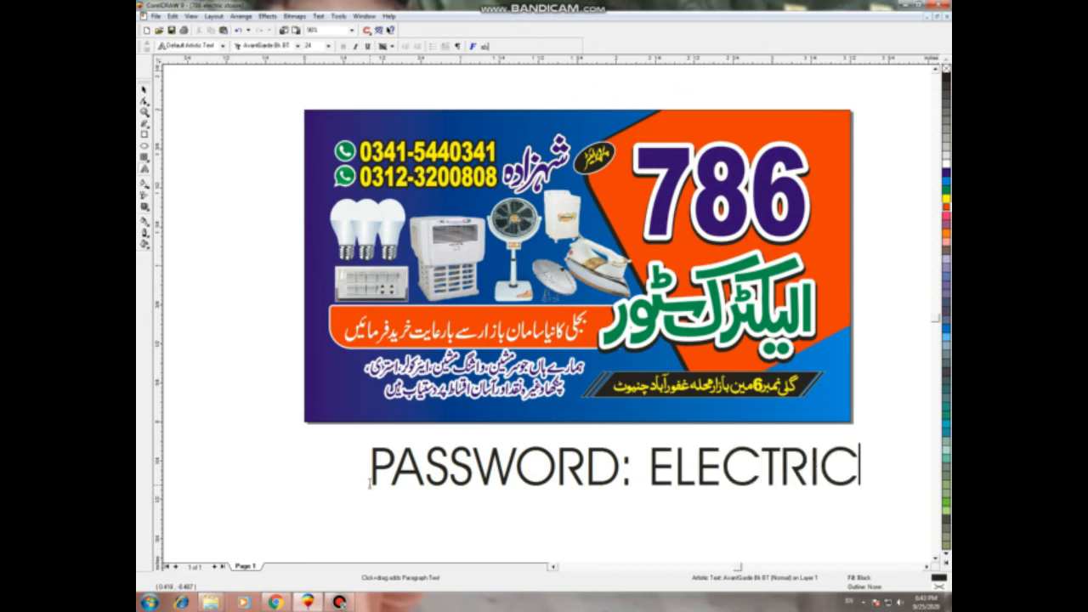
{"action": "key", "text": "BackSpace"}
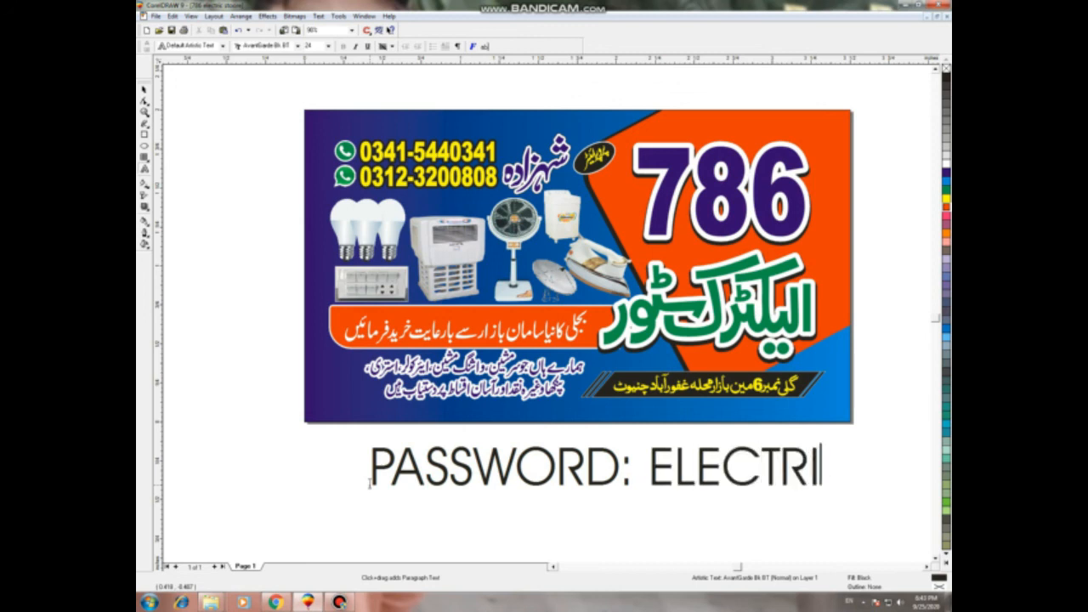
{"action": "type", "text": "C"}
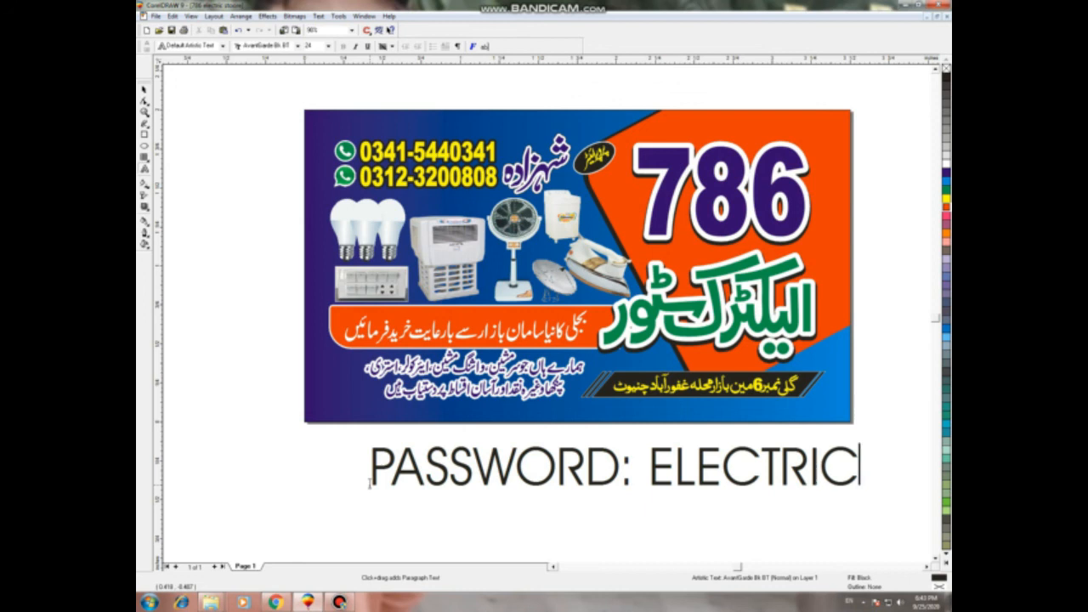
{"action": "type", "text": " ST"}
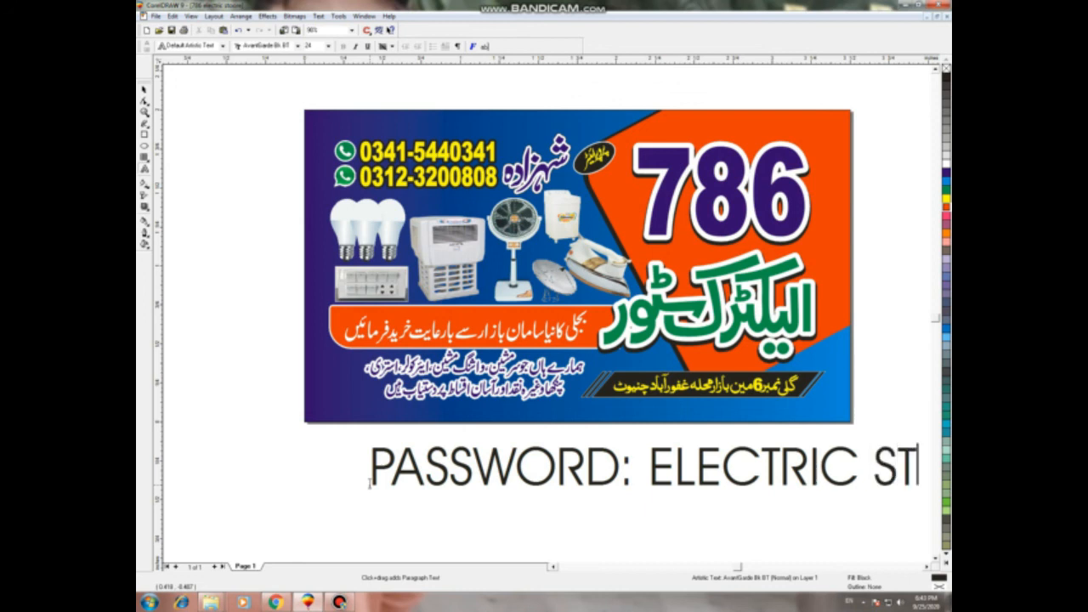
{"action": "type", "text": "ORE"}
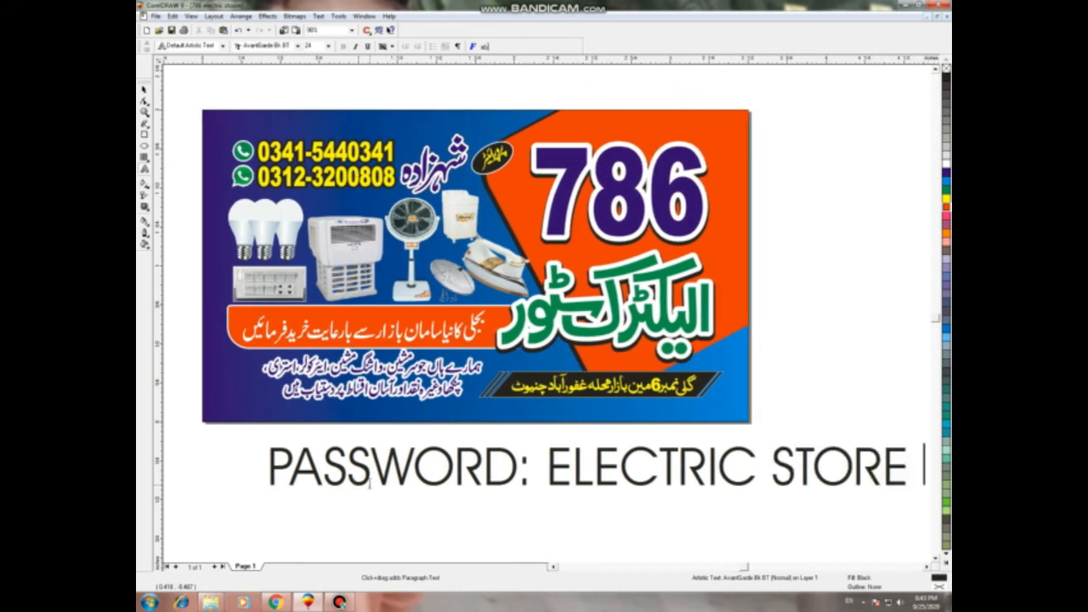
{"action": "type", "text": " 786"}
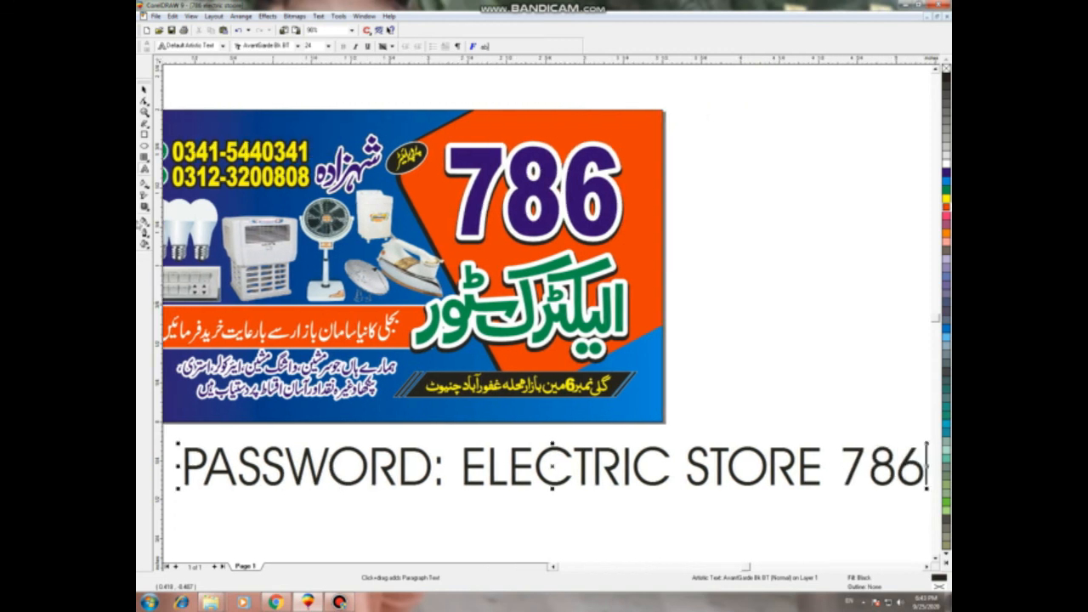
{"action": "left_click", "coordinate": [142, 88]}
Step: Set the password text to Arial Black and move it under the card
{"action": "left_click", "coordinate": [396, 46]}
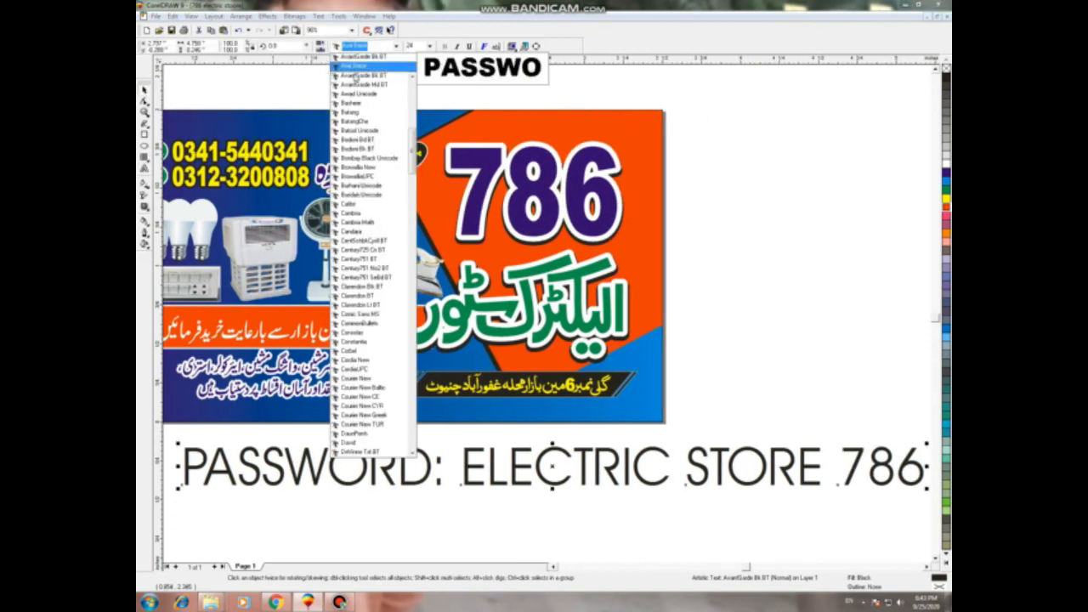
{"action": "left_click", "coordinate": [361, 67]}
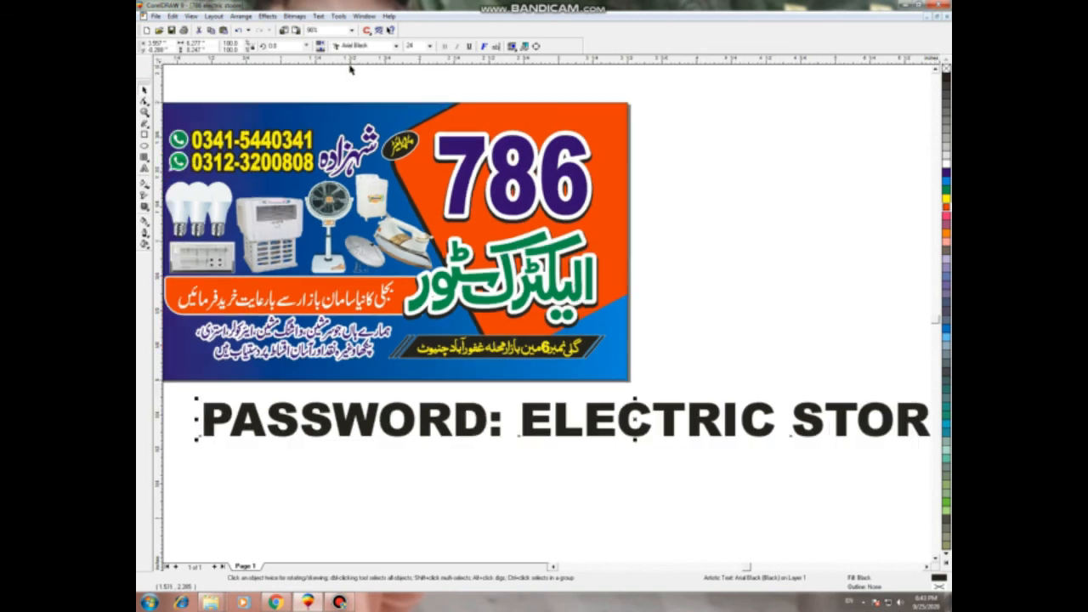
{"action": "scroll", "coordinate": [349, 70], "scroll_direction": "down", "scroll_amount": 2}
{"action": "left_click_drag", "start_coordinate": [641, 335], "coordinate": [644, 335]}
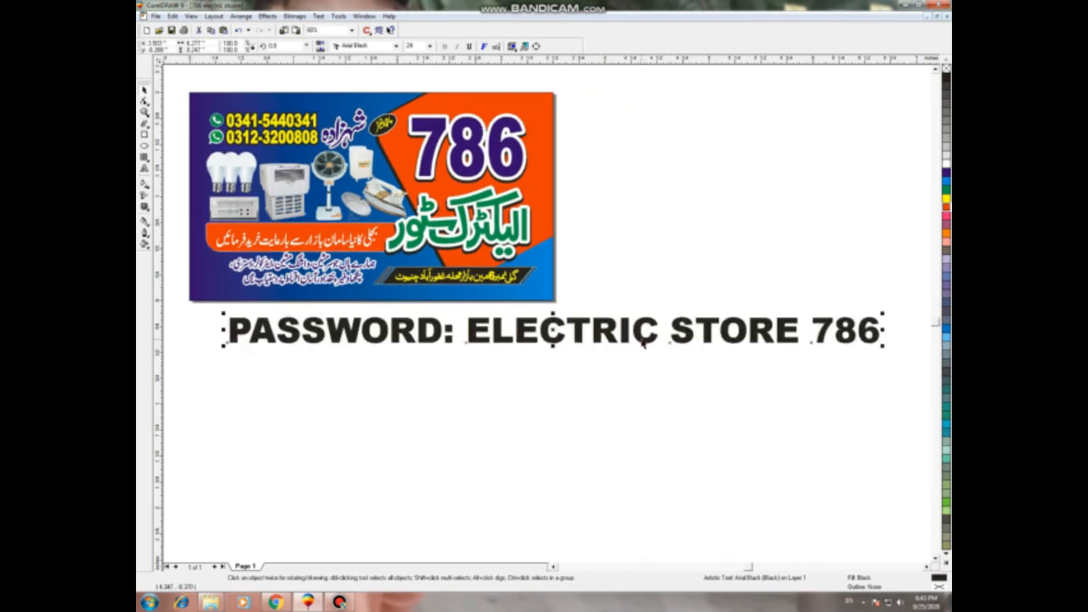
{"action": "scroll", "coordinate": [641, 344], "scroll_direction": "up", "scroll_amount": 1}
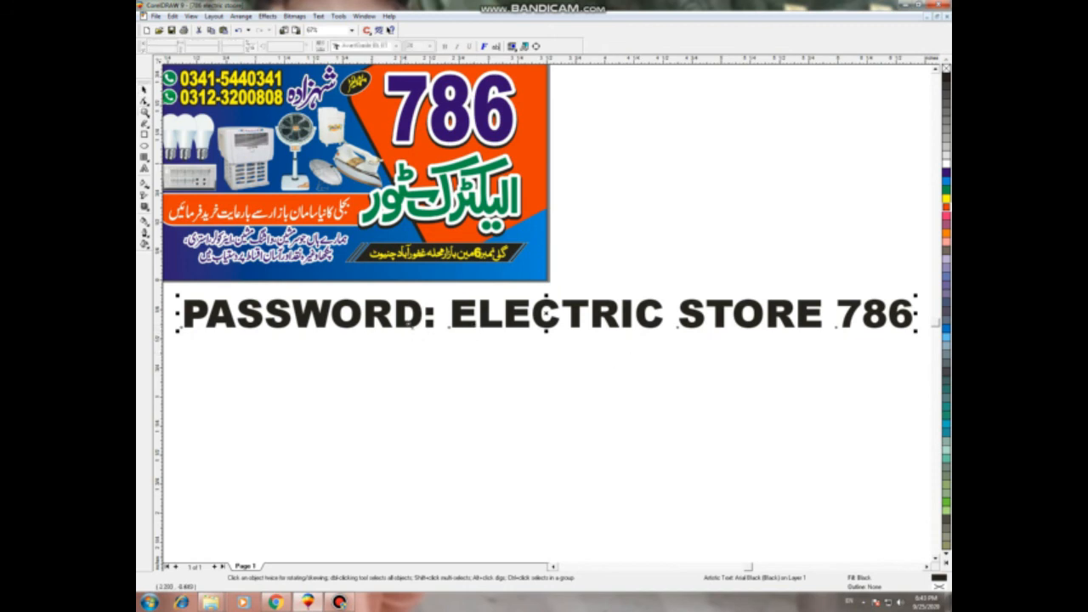
Step: Reselect the password line as an object and zoom to fit all objects
{"action": "left_click_drag", "start_coordinate": [446, 297], "coordinate": [916, 334]}
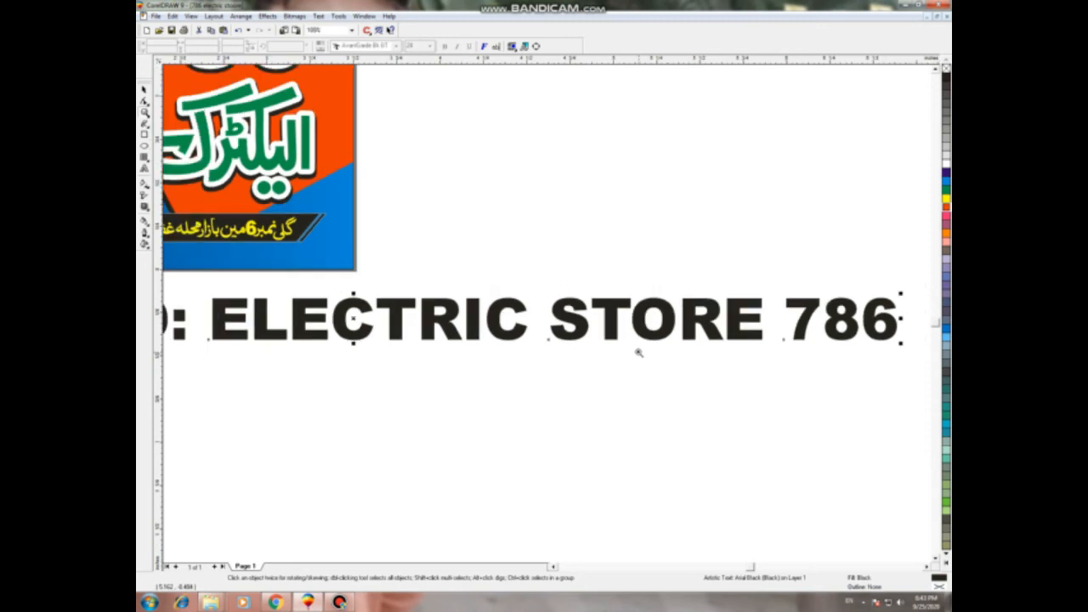
{"action": "scroll", "coordinate": [642, 355], "scroll_direction": "down", "scroll_amount": 1}
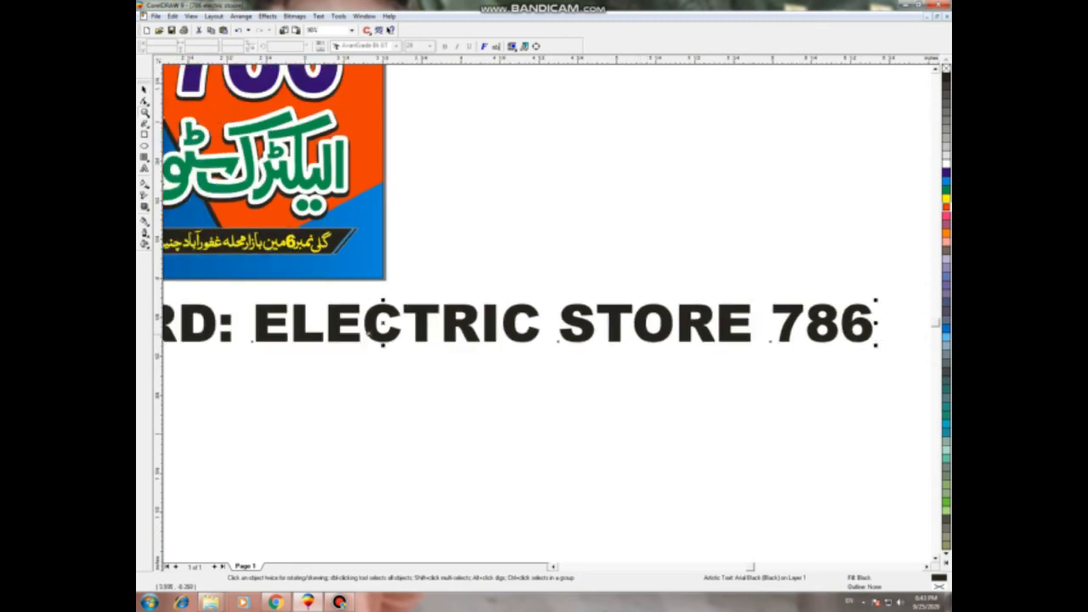
{"action": "key", "text": "F8"}
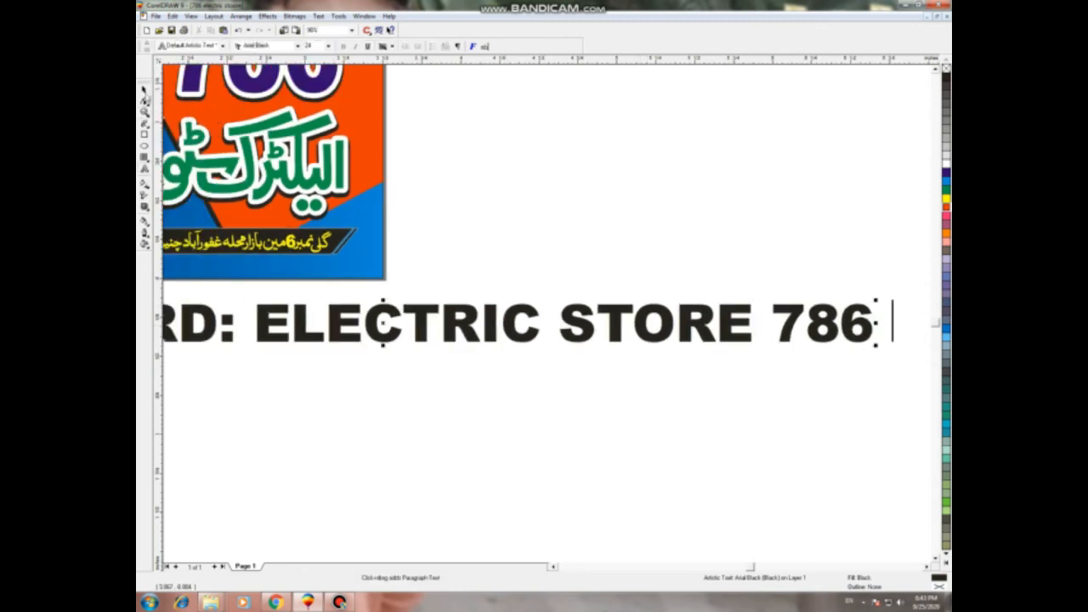
{"action": "left_click", "coordinate": [143, 88]}
{"action": "scroll", "coordinate": [428, 374], "scroll_direction": "down", "scroll_amount": 1}
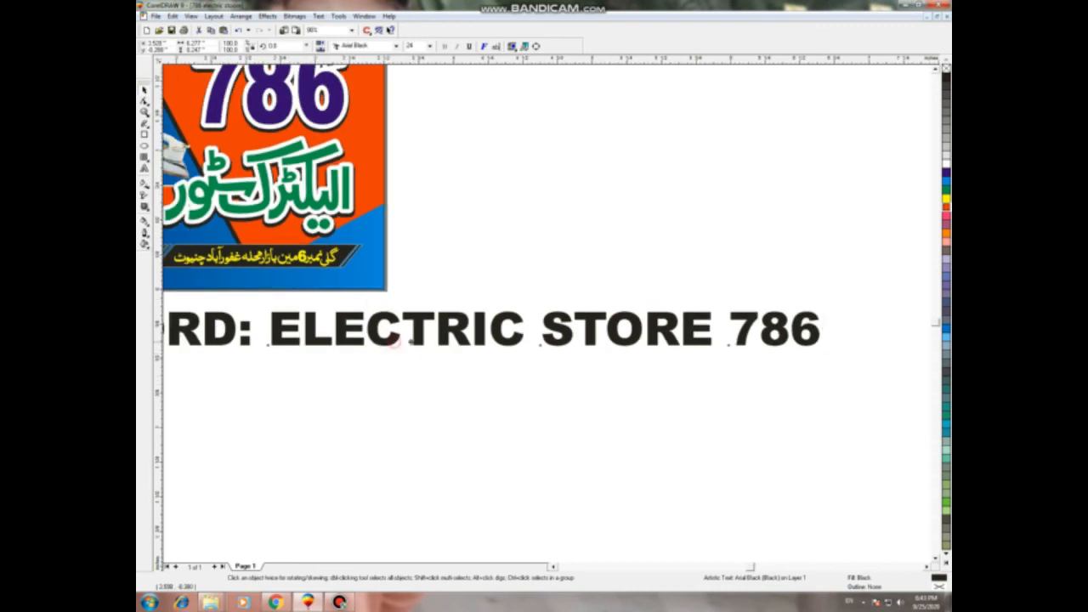
{"action": "scroll", "coordinate": [411, 342], "scroll_direction": "up", "scroll_amount": 2}
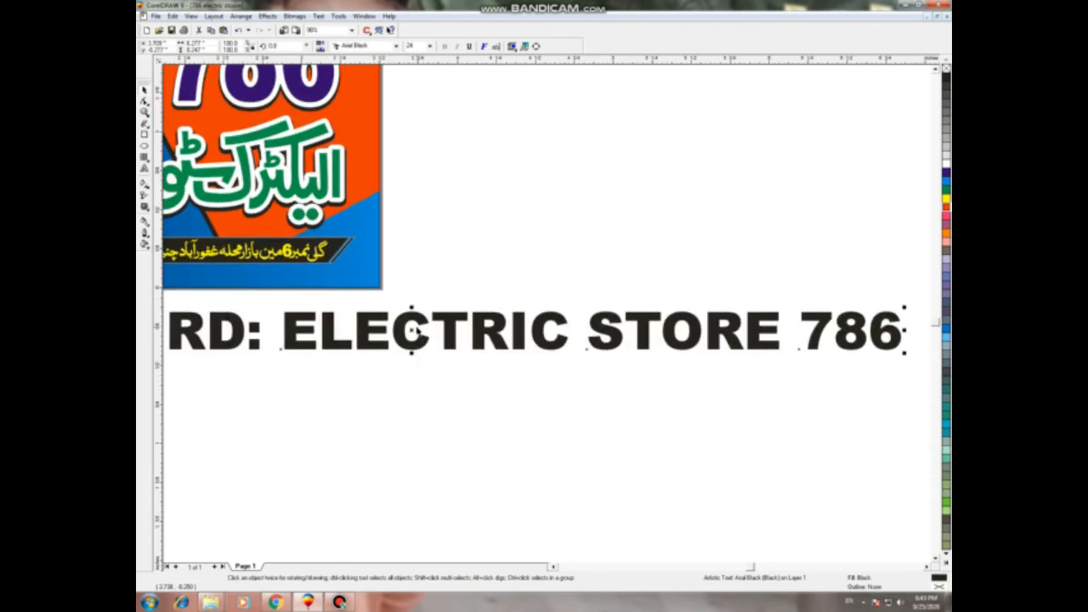
{"action": "scroll", "coordinate": [411, 332], "scroll_direction": "down", "scroll_amount": 1}
{"action": "scroll", "coordinate": [406, 332], "scroll_direction": "down", "scroll_amount": 2}
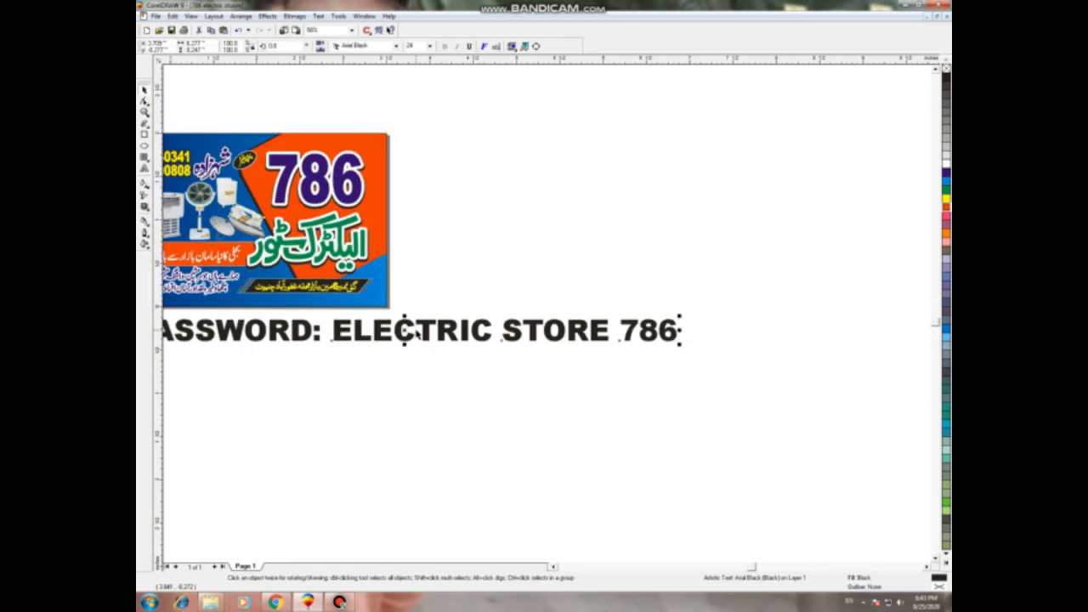
{"action": "key", "text": "F4"}
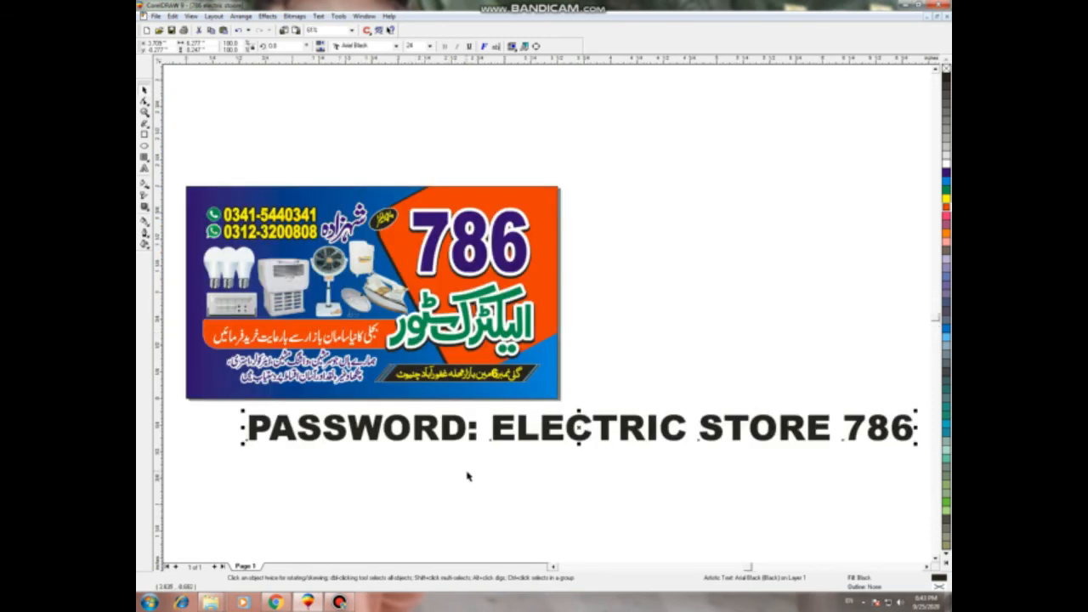
{"action": "key", "text": "Delete"}
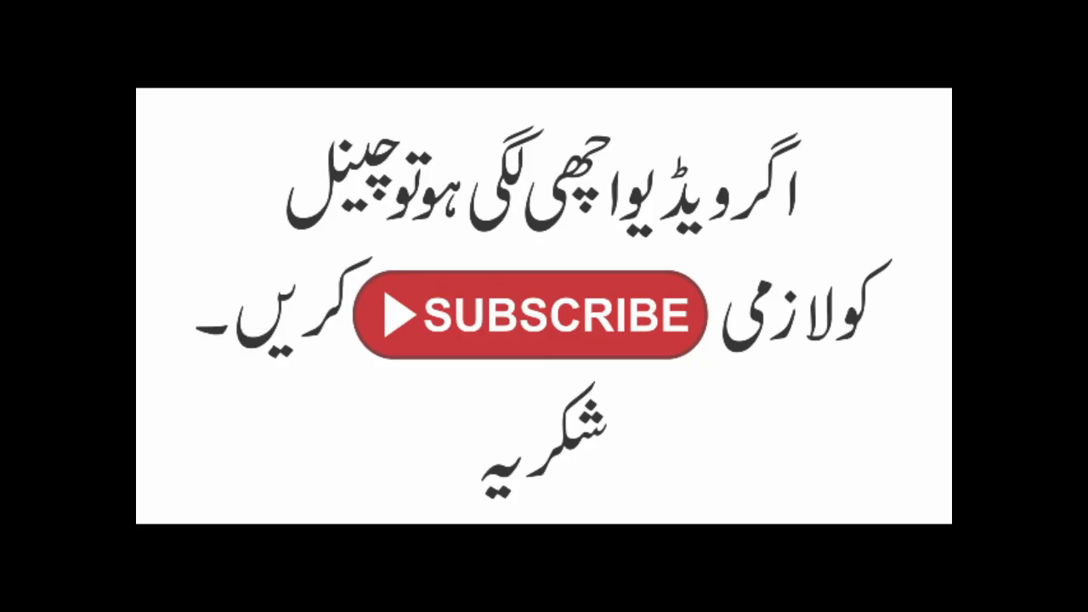